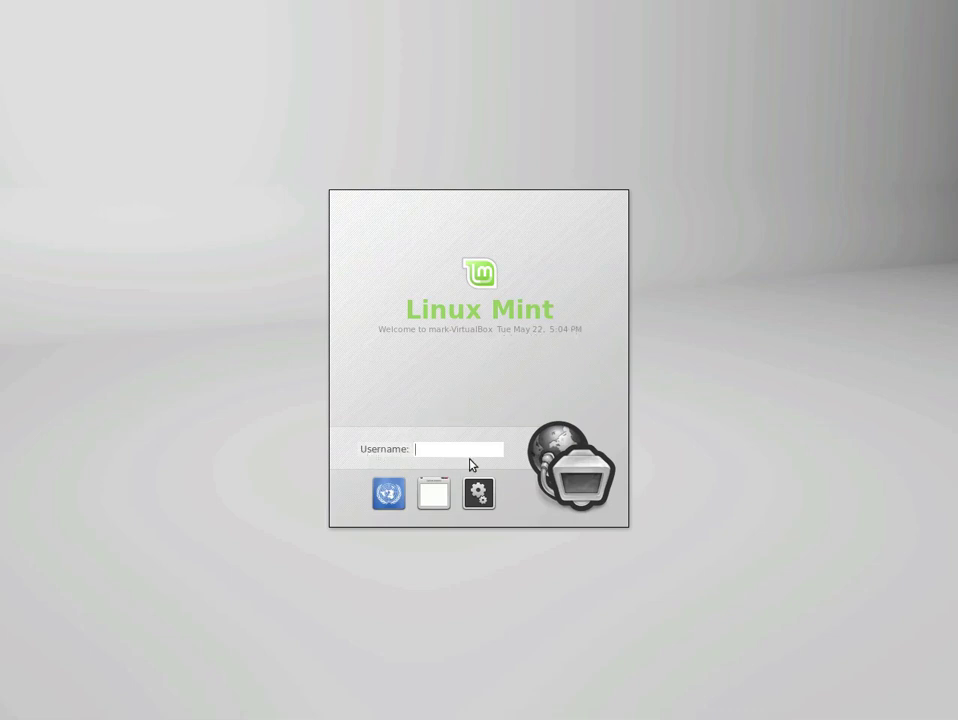
- Review the login screen's language, session and power choices, cancelling each dialog without changing anything
{"action": "left_click", "coordinate": [393, 495]}
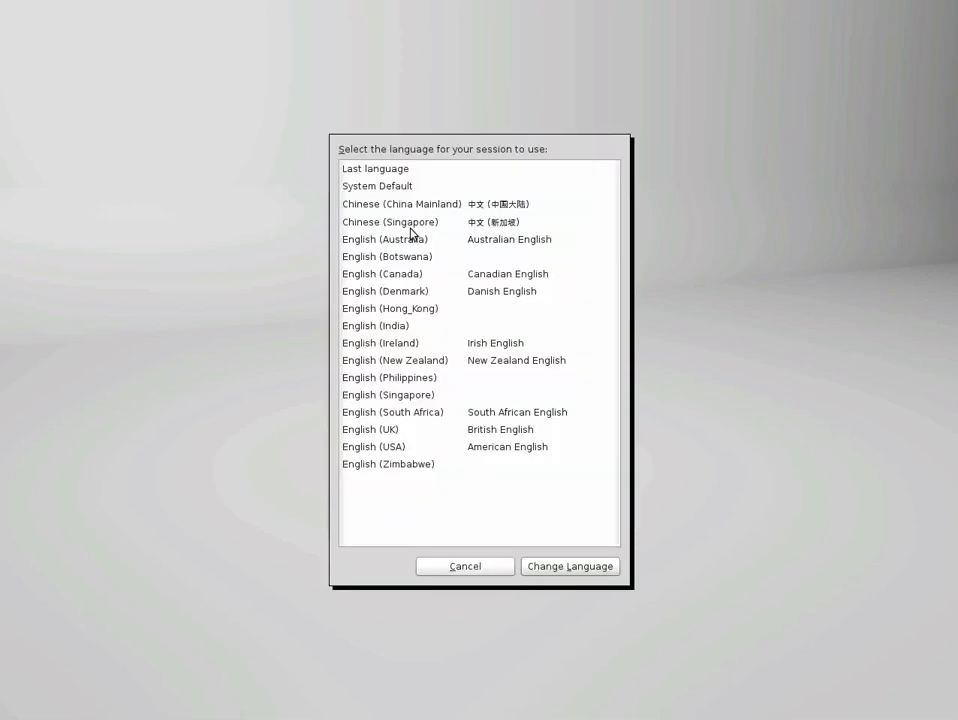
{"action": "left_click", "coordinate": [477, 566]}
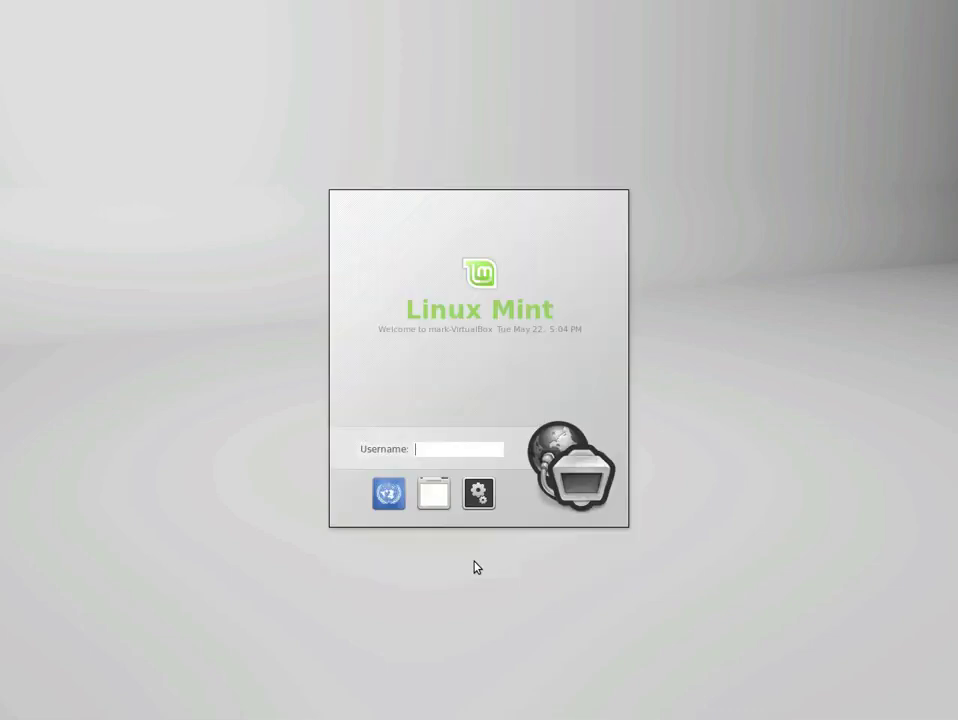
{"action": "left_click", "coordinate": [437, 494]}
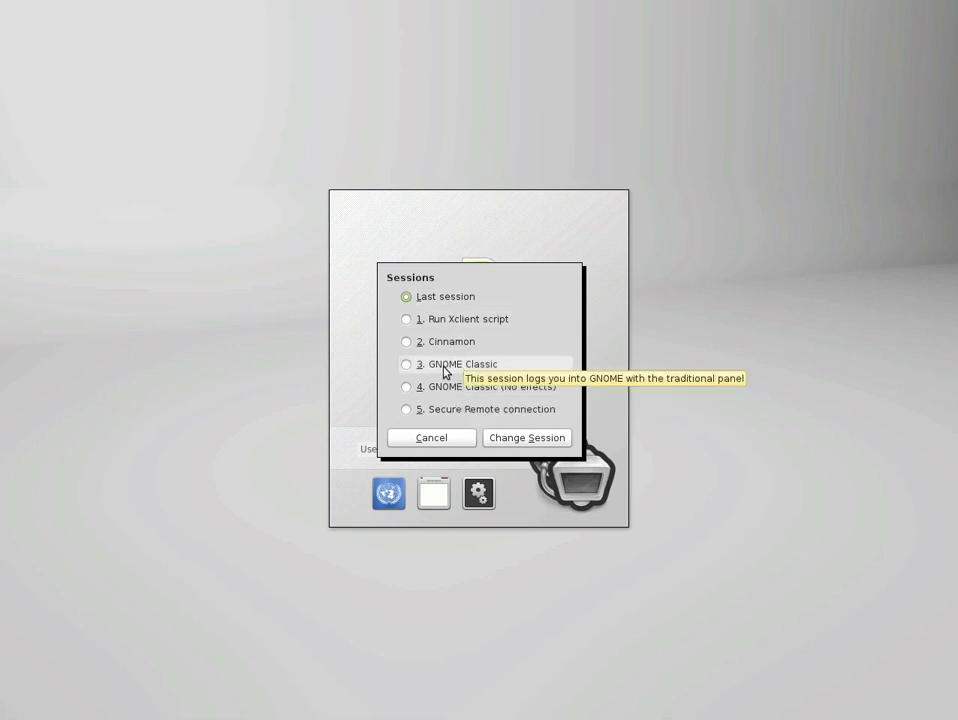
{"action": "left_click", "coordinate": [440, 438]}
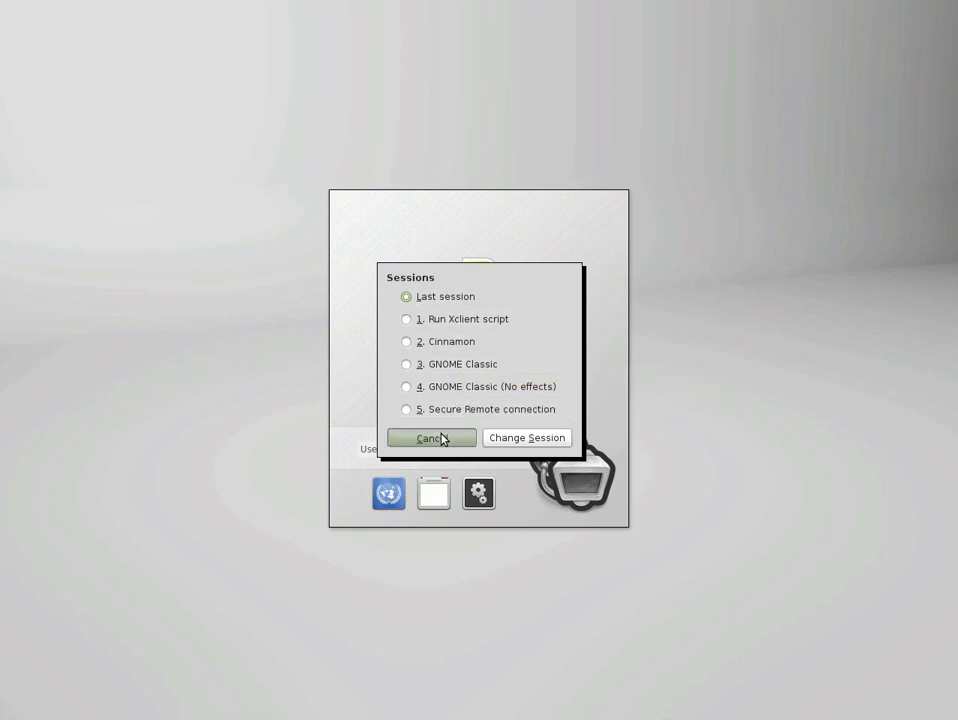
{"action": "left_click", "coordinate": [483, 492]}
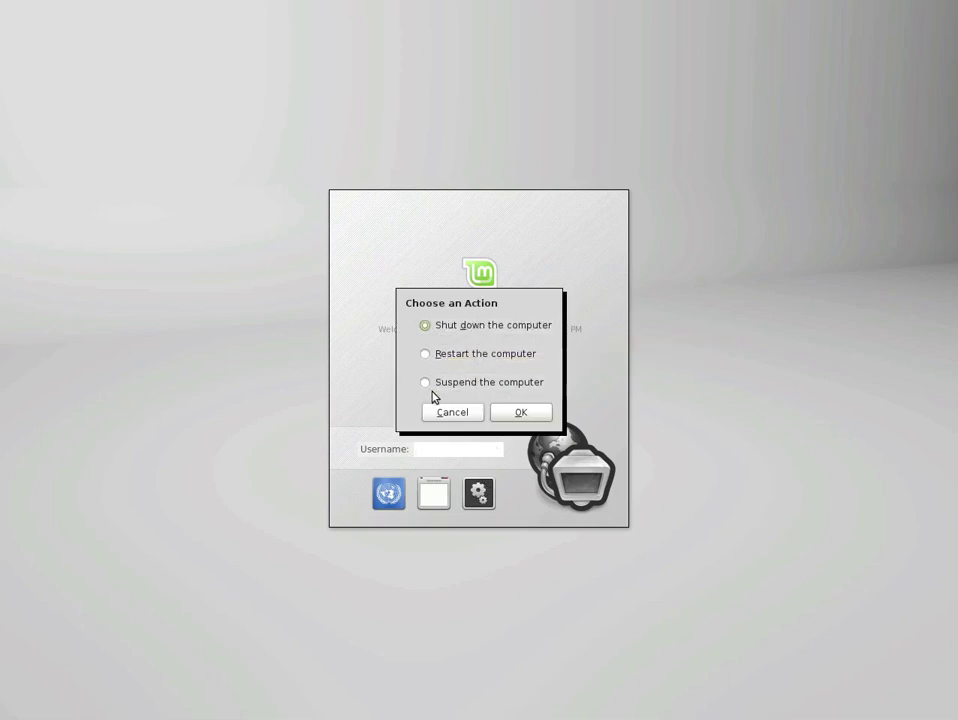
{"action": "left_click", "coordinate": [474, 412]}
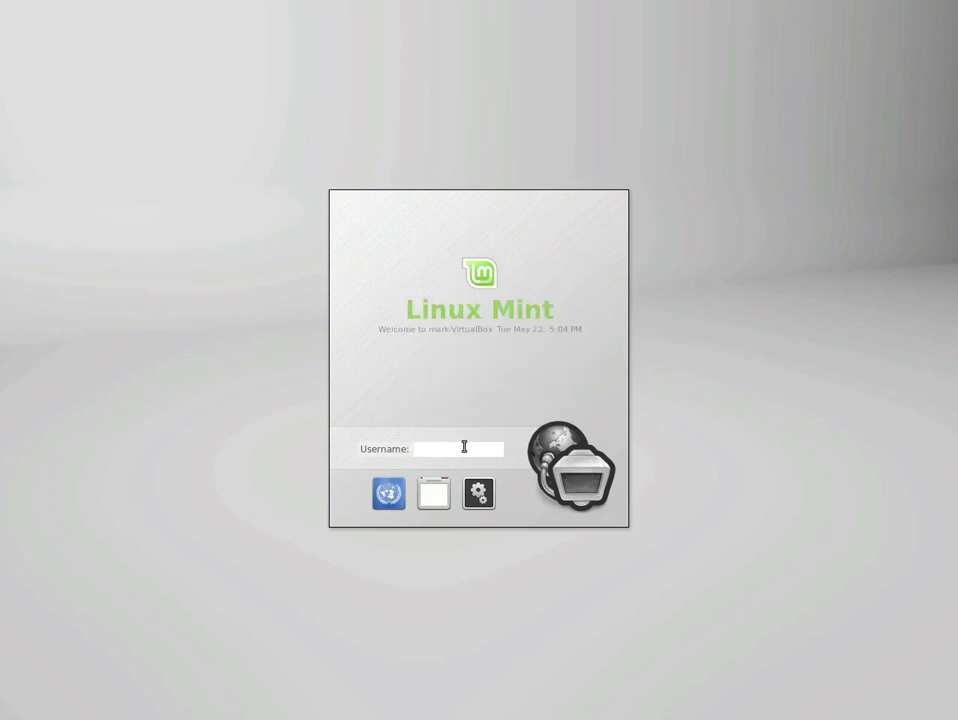
- Log in to the desktop with the account's username and password
{"action": "type", "text": "mark"}
{"action": "key", "text": "Return"}
{"action": "type", "text": "*****"}
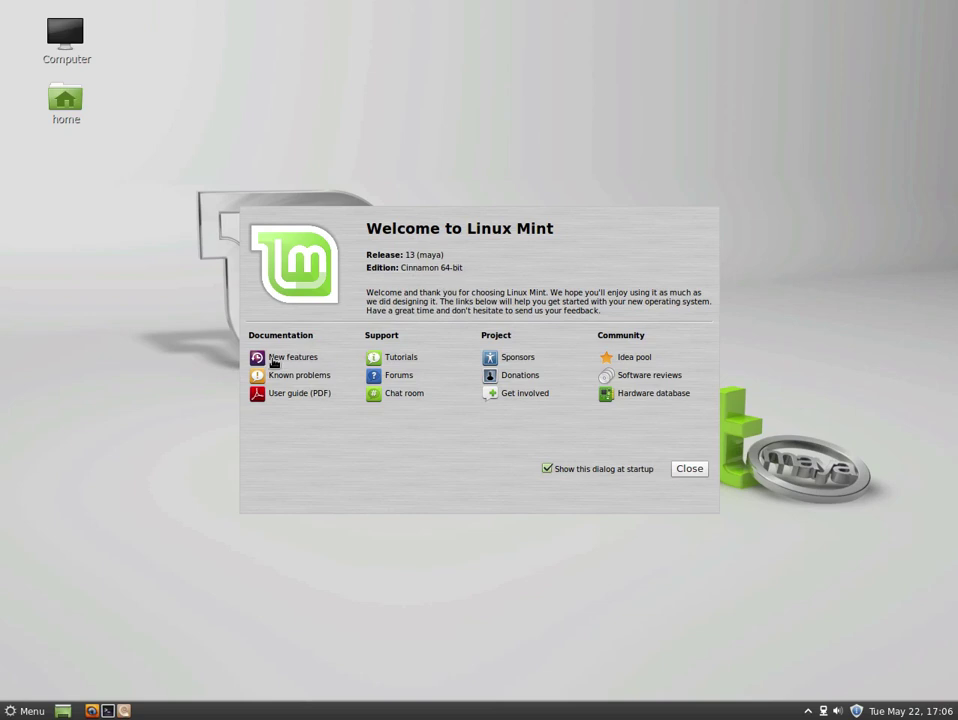
- Open the New features page from the welcome dialog, keep a single tab and view the MATE 1.2 section
{"action": "left_click", "coordinate": [273, 360]}
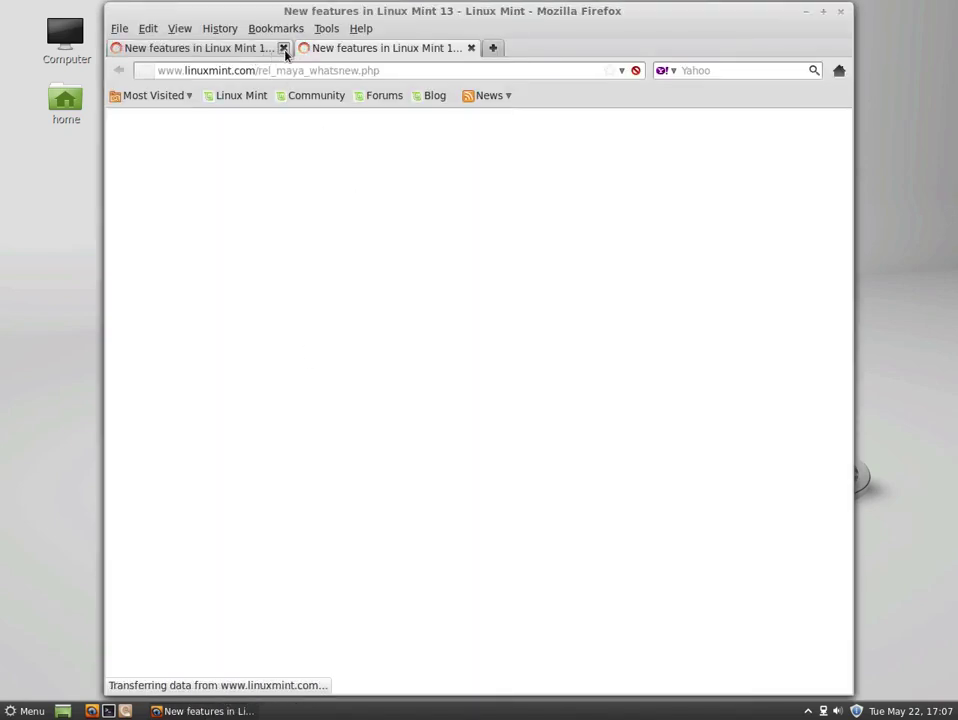
{"action": "left_click", "coordinate": [283, 47]}
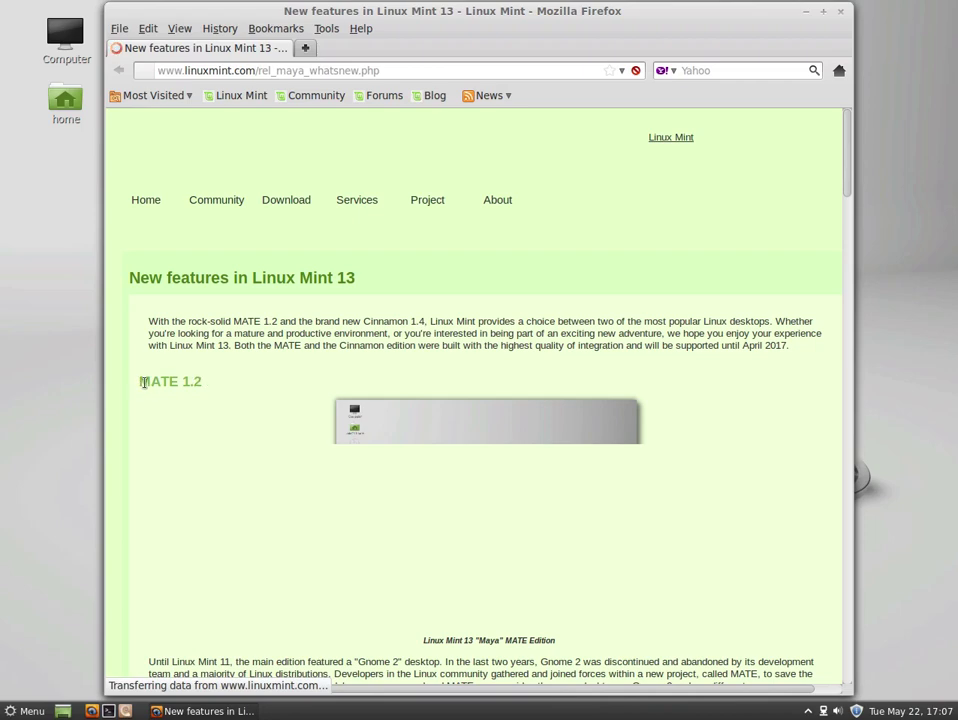
{"action": "left_click_drag", "start_coordinate": [849, 182], "coordinate": [848, 201]}
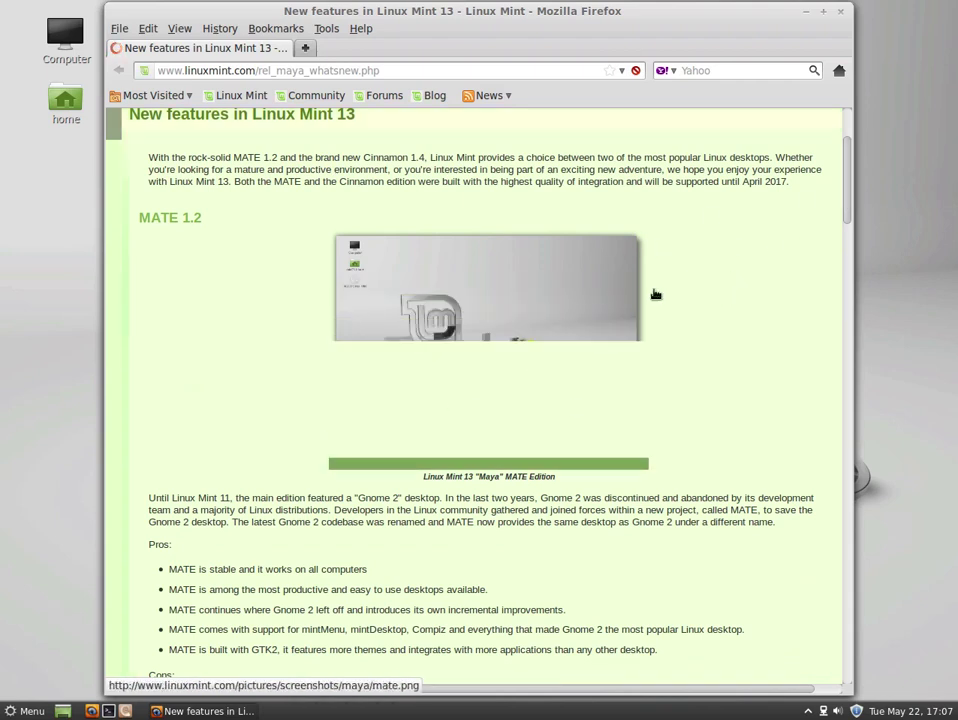
- Examine the Cinnamon 1.4 section of the New features page, including its pros and cons
{"action": "left_click_drag", "start_coordinate": [849, 193], "coordinate": [849, 313]}
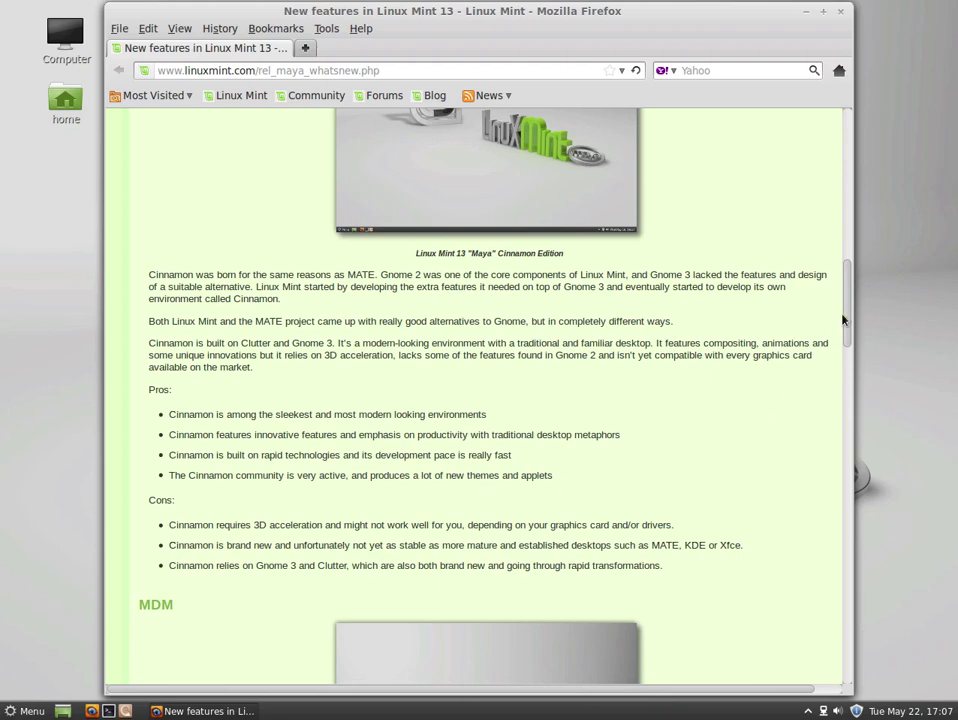
{"action": "left_click_drag", "start_coordinate": [844, 320], "coordinate": [842, 356]}
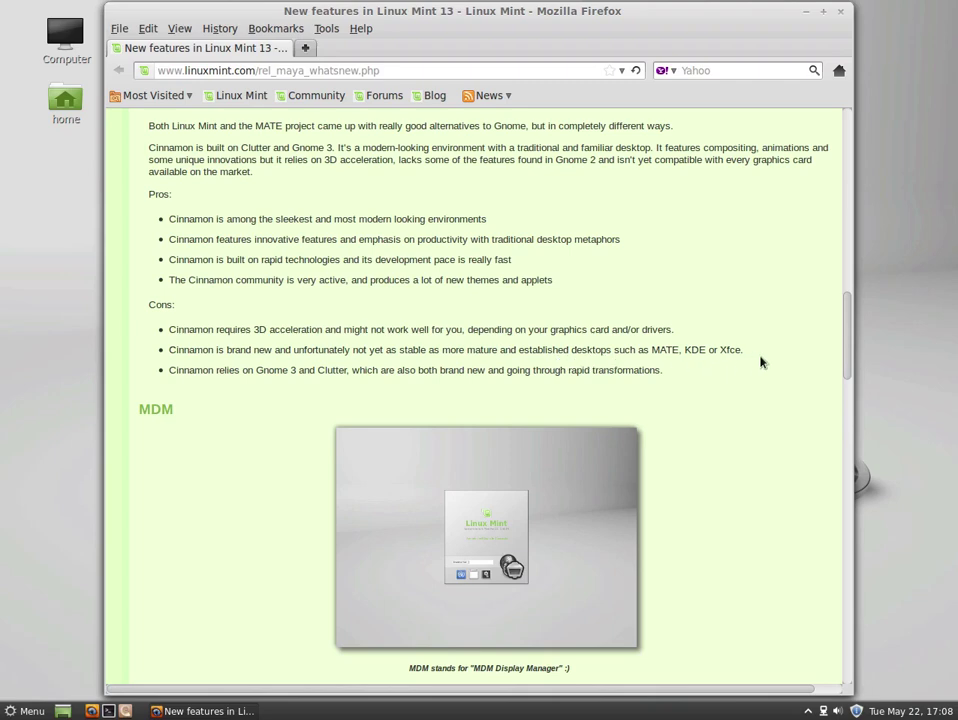
{"action": "left_click_drag", "start_coordinate": [845, 353], "coordinate": [840, 320]}
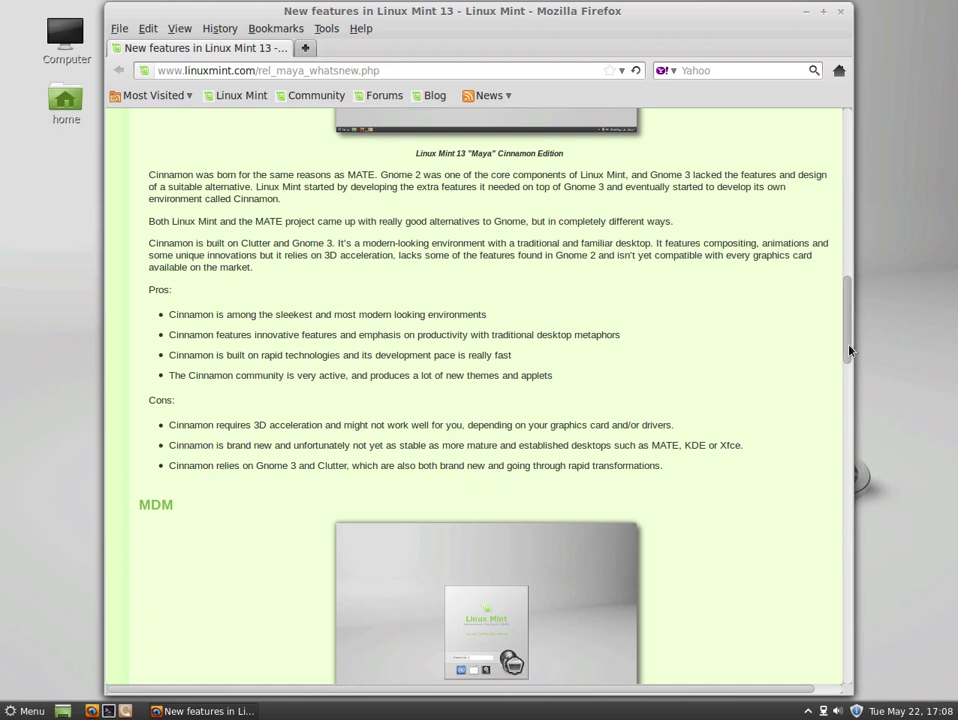
{"action": "scroll", "coordinate": [850, 355], "scroll_direction": "down", "scroll_amount": 1}
{"action": "left_click_drag", "start_coordinate": [850, 355], "coordinate": [857, 344]}
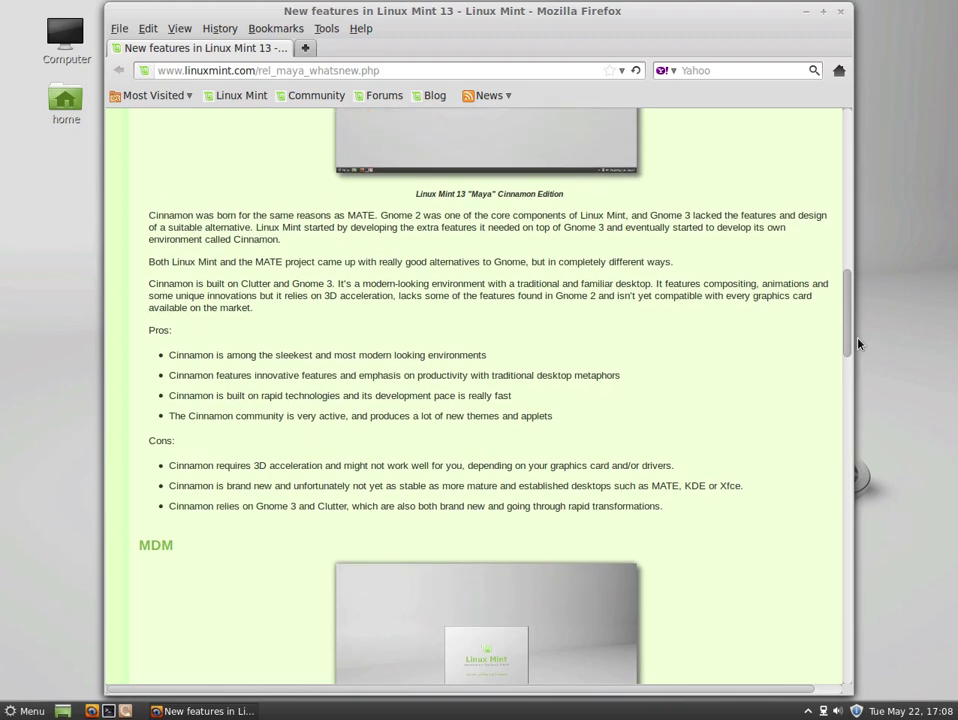
{"action": "left_click_drag", "start_coordinate": [857, 344], "coordinate": [849, 304]}
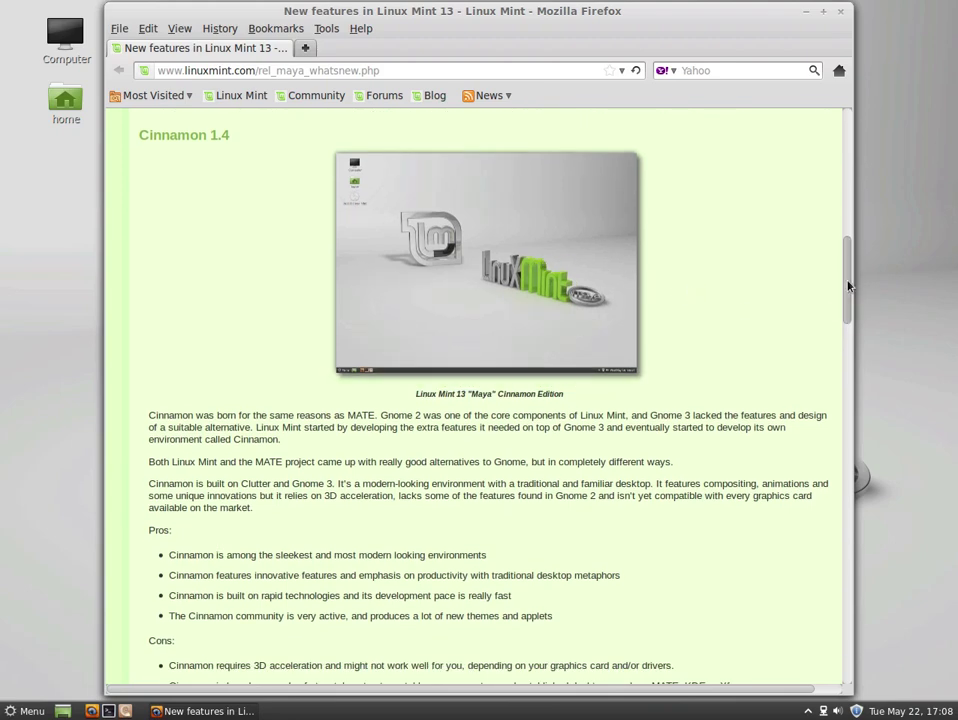
{"action": "left_click_drag", "start_coordinate": [855, 288], "coordinate": [855, 283]}
{"action": "scroll", "coordinate": [849, 283], "scroll_direction": "down", "scroll_amount": 1}
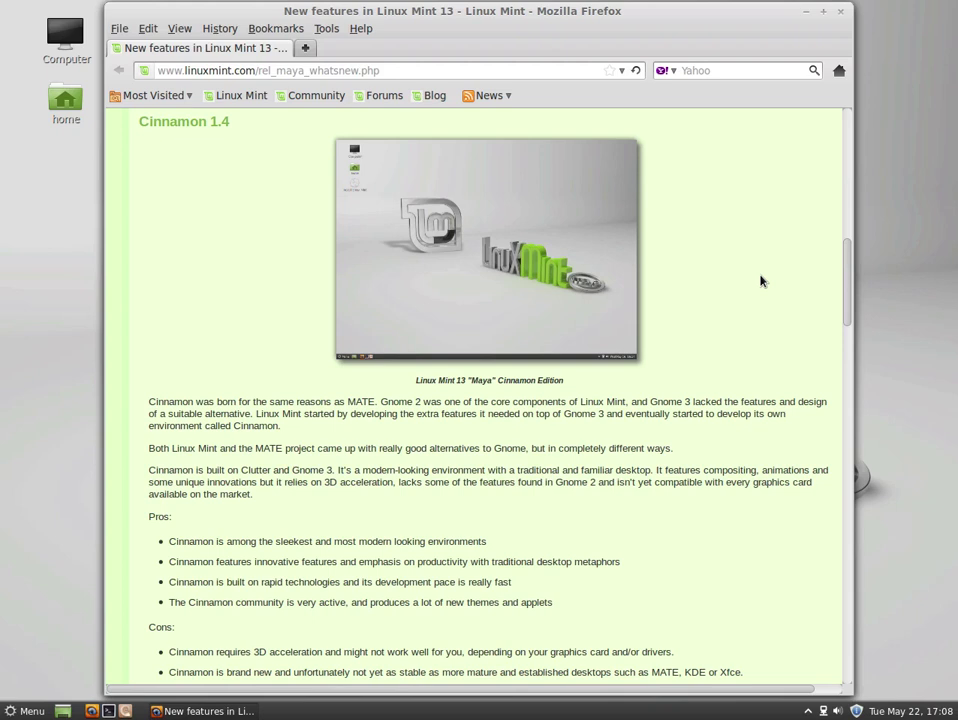
- Close the web browser and the Linux Mint welcome dialog
{"action": "left_click", "coordinate": [840, 11]}
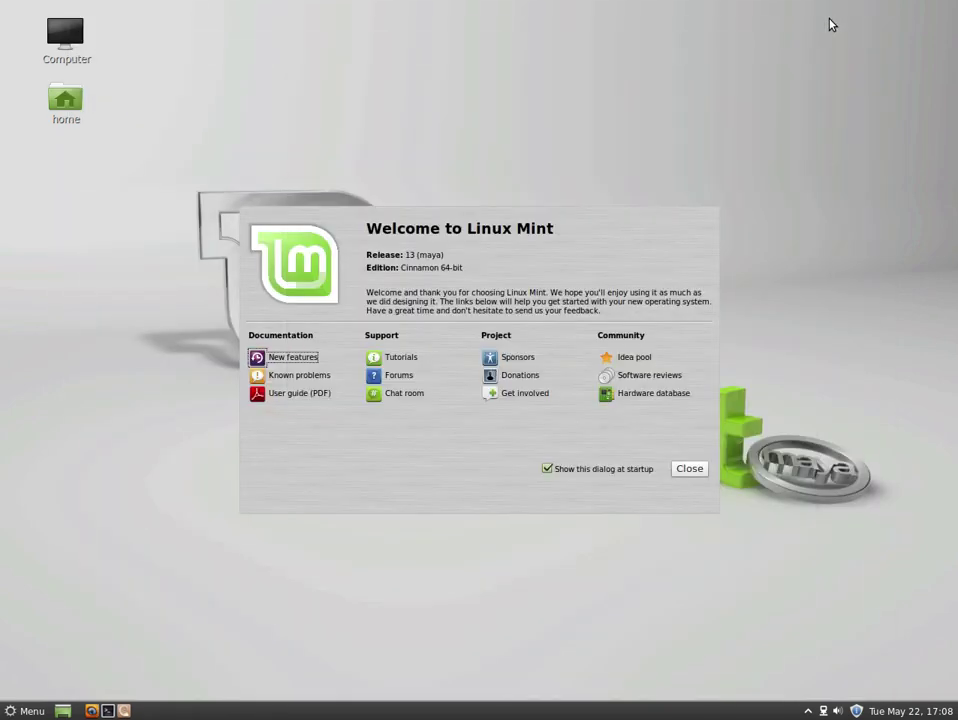
{"action": "left_click", "coordinate": [688, 472]}
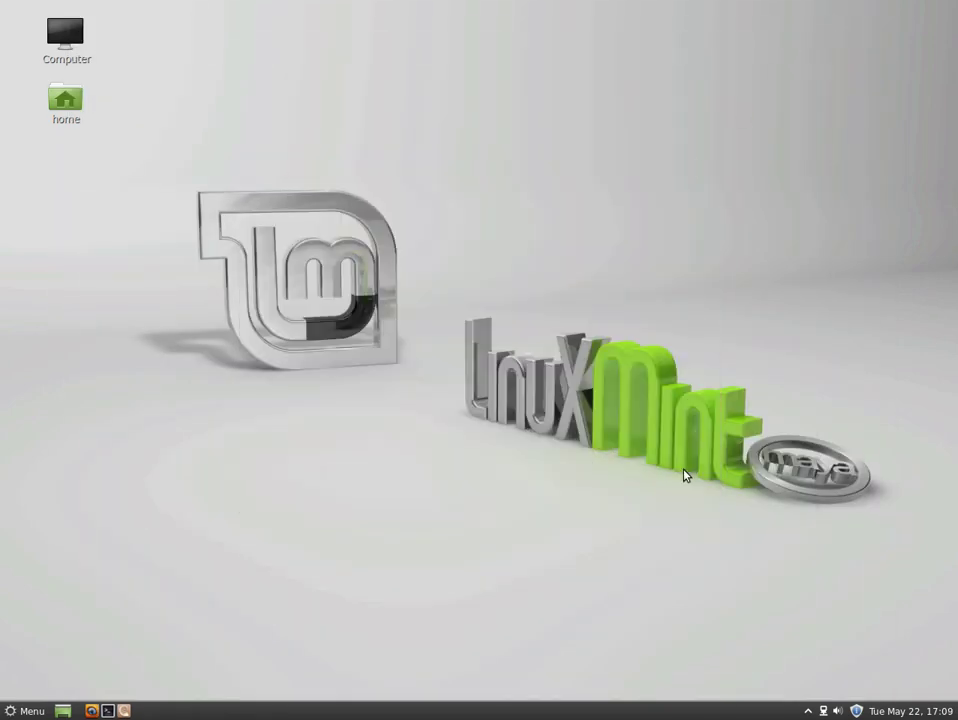
- Open the Home folder in the file manager, check the program's version information and dismiss it
{"action": "left_click", "coordinate": [121, 711]}
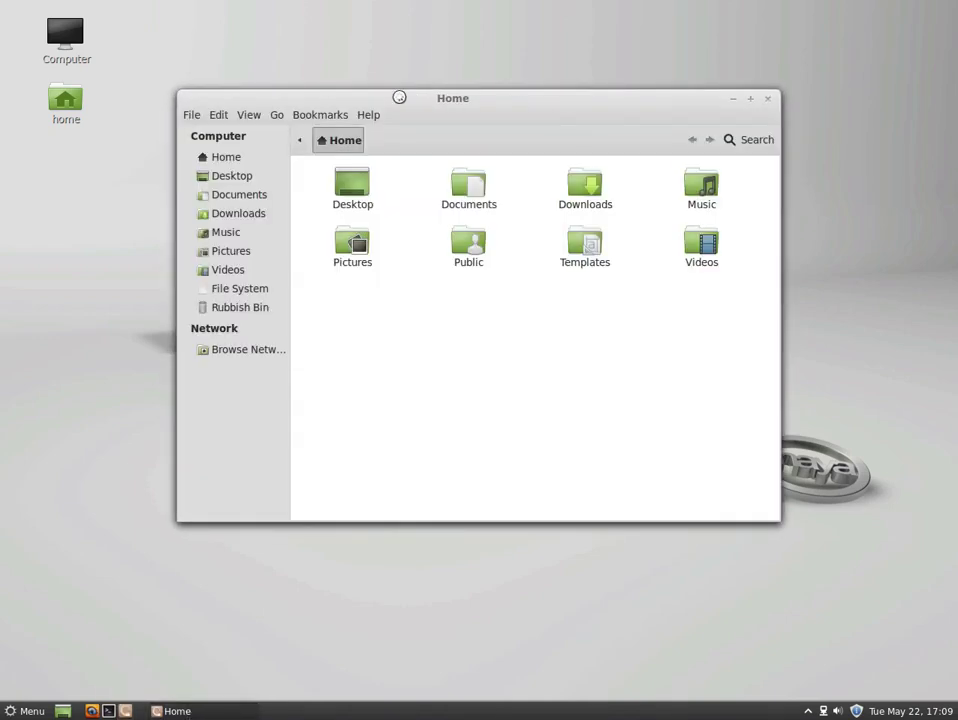
{"action": "left_click", "coordinate": [368, 114]}
{"action": "left_click", "coordinate": [387, 221]}
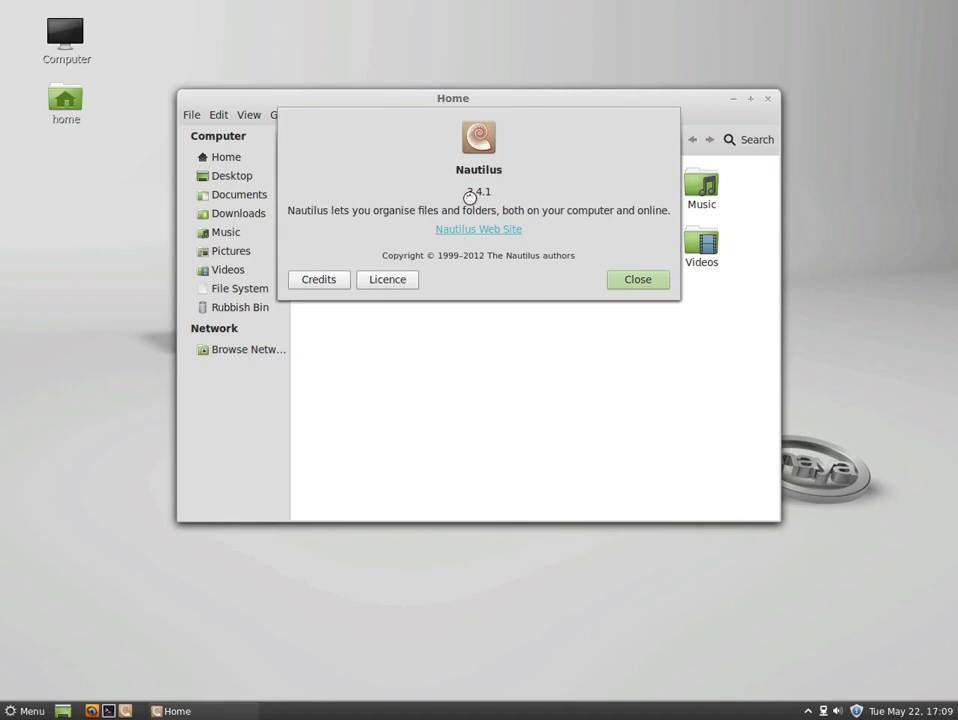
{"action": "left_click", "coordinate": [635, 283]}
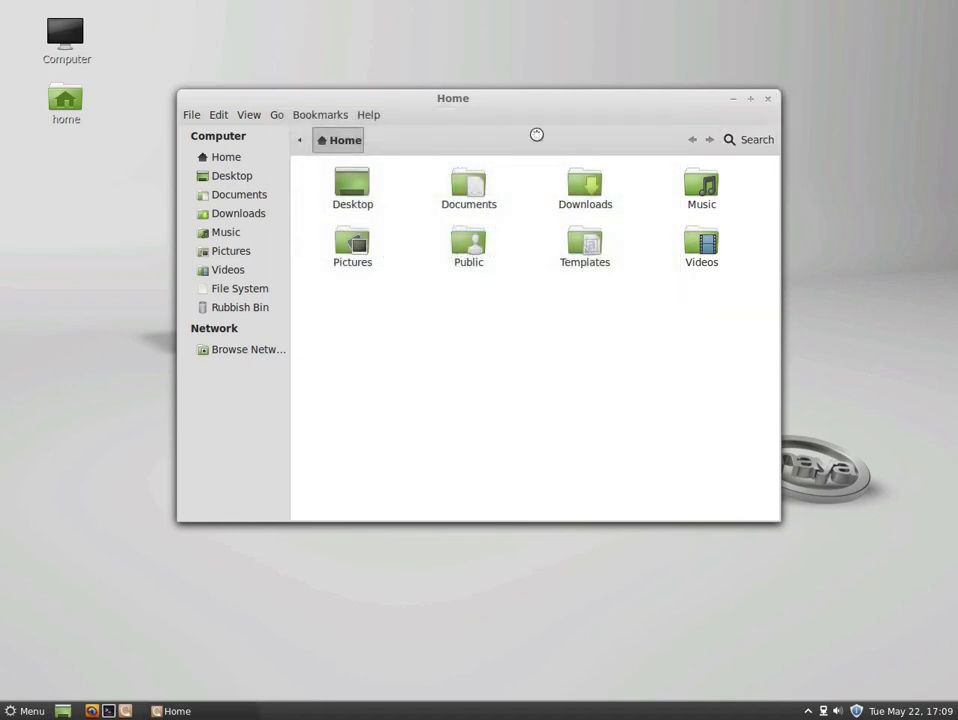
- Browse the personal folders from Desktop to Pictures, view the file system root and close the file manager
{"action": "left_click", "coordinate": [259, 159]}
{"action": "left_click", "coordinate": [244, 180]}
{"action": "left_click", "coordinate": [243, 196]}
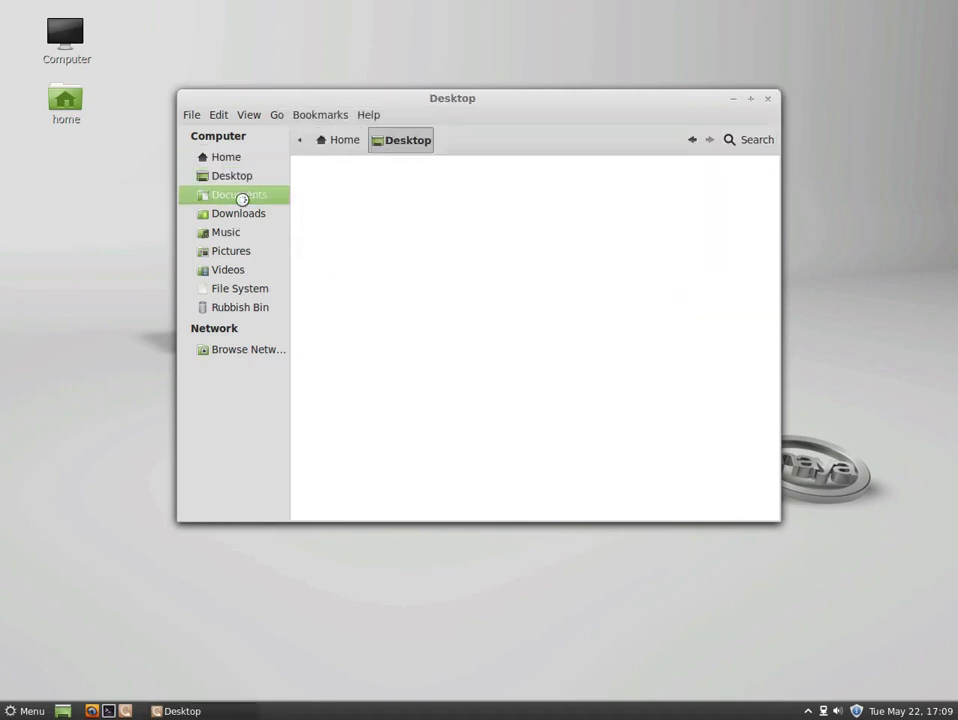
{"action": "left_click", "coordinate": [242, 230]}
{"action": "left_click", "coordinate": [242, 248]}
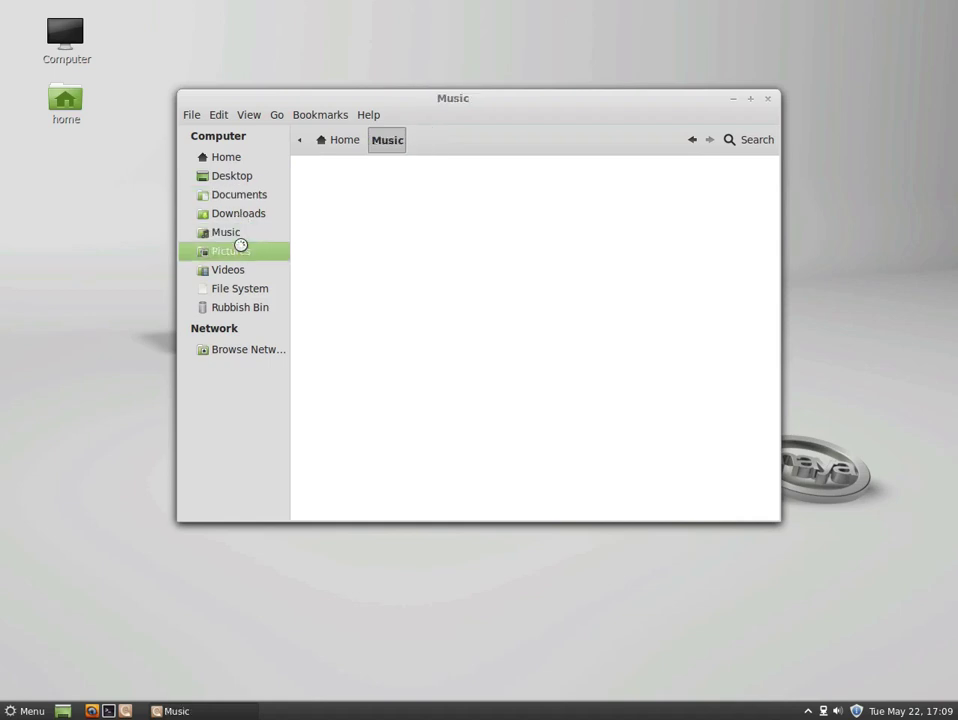
{"action": "left_click", "coordinate": [301, 142]}
{"action": "left_click", "coordinate": [302, 141]}
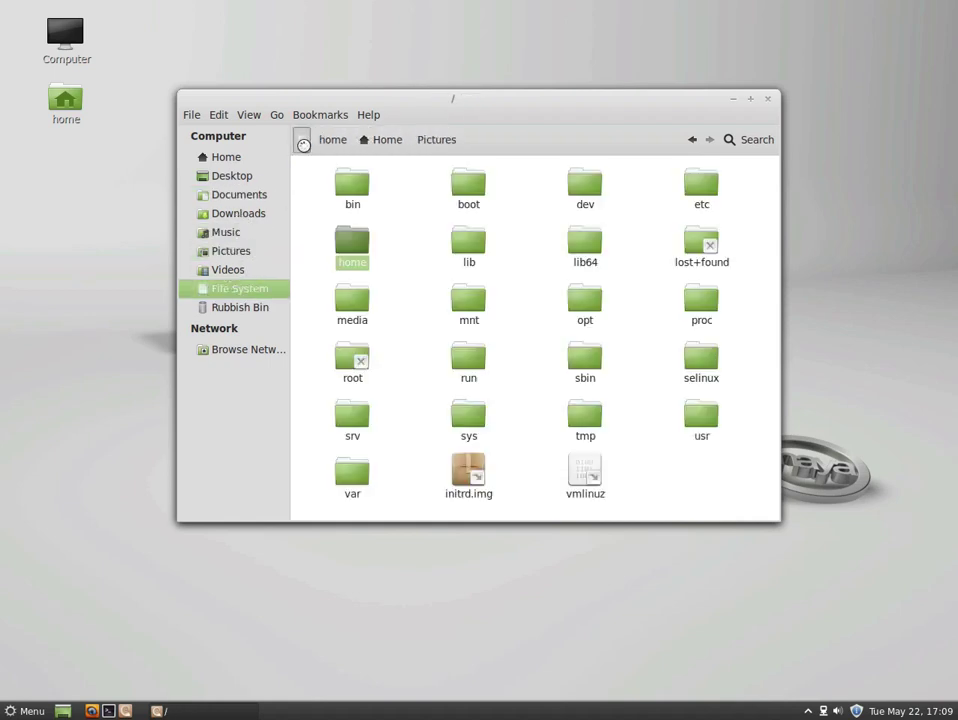
{"action": "left_click", "coordinate": [766, 101]}
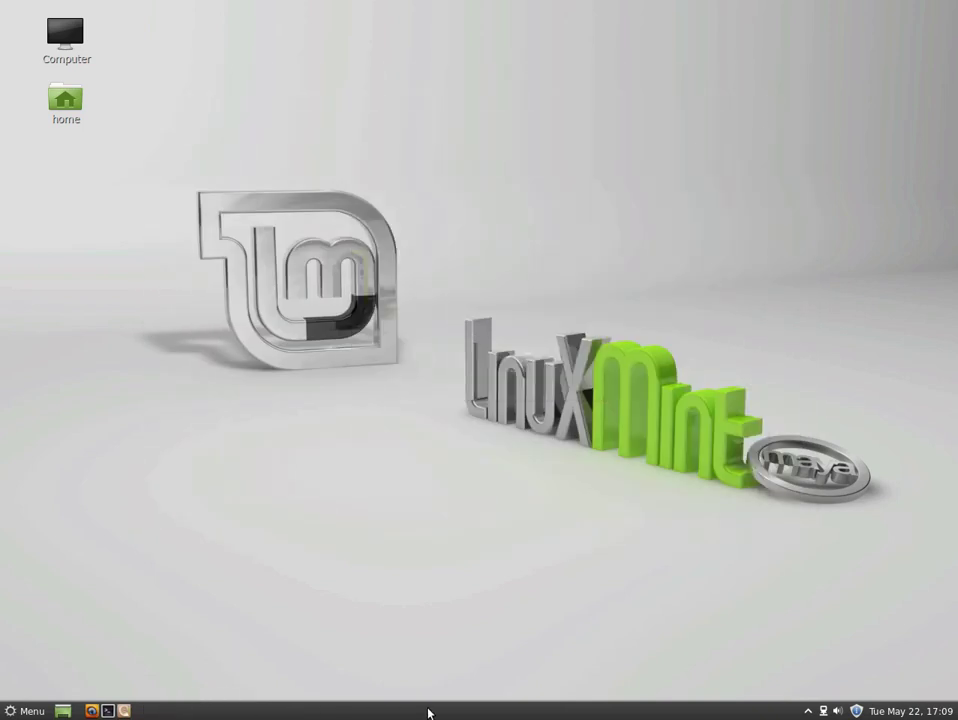
- Open the Looking Glass tool from the desktop panel's Troubleshoot options and close it again
{"action": "right_click", "coordinate": [811, 711]}
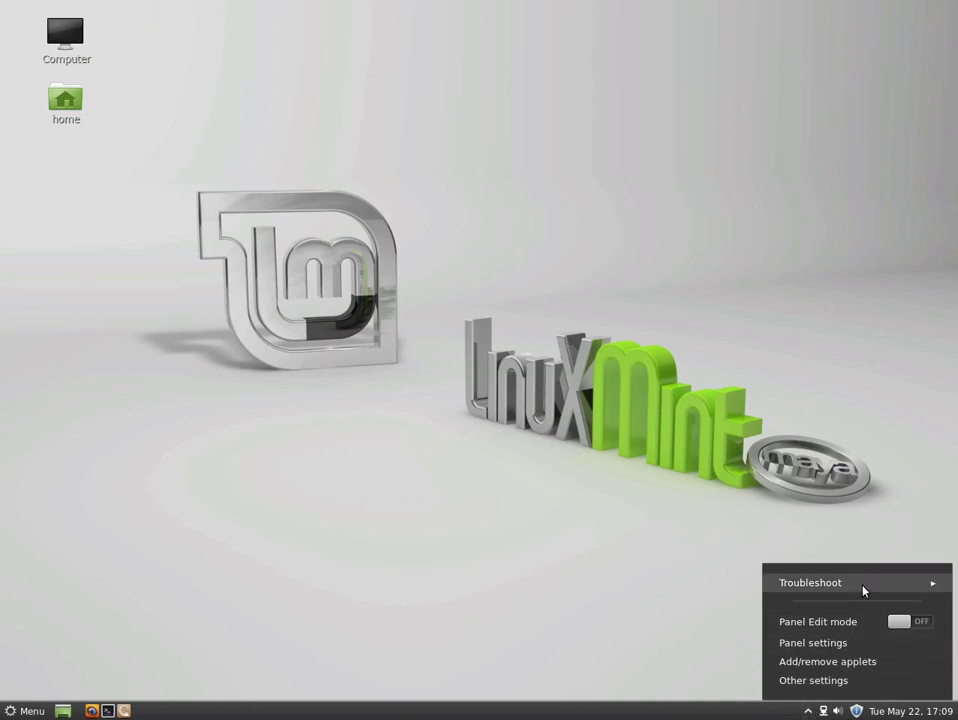
{"action": "left_click", "coordinate": [834, 588]}
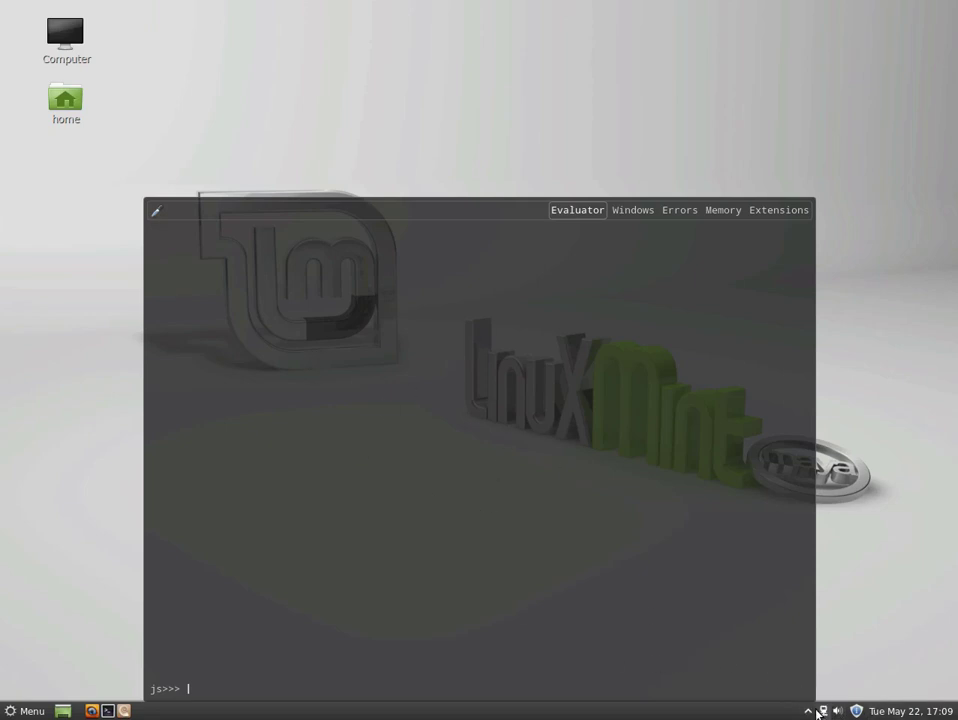
{"action": "right_click", "coordinate": [808, 708]}
{"action": "left_click", "coordinate": [883, 583]}
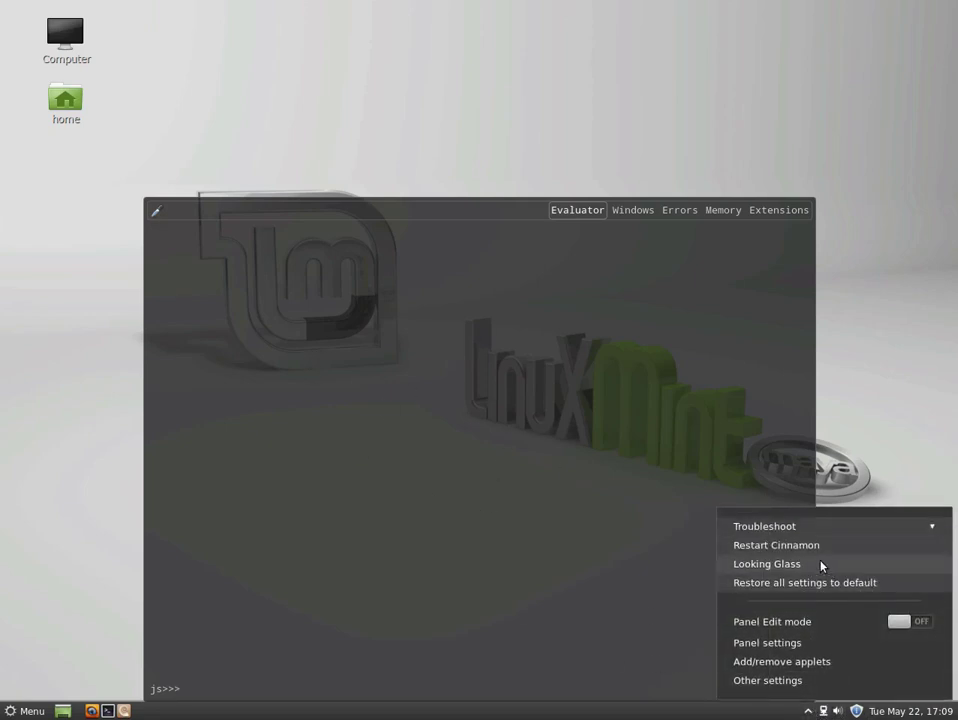
{"action": "left_click", "coordinate": [790, 567]}
{"action": "key", "text": "Escape"}
- Switch the desktop panel's Panel Edit mode on and back off
{"action": "right_click", "coordinate": [830, 708]}
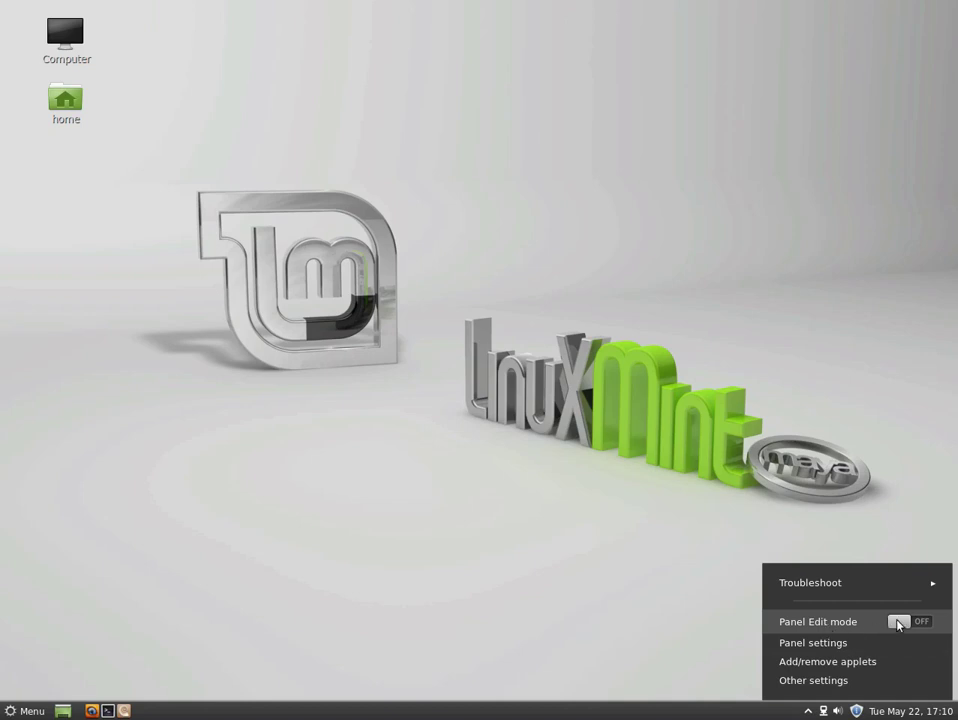
{"action": "left_click", "coordinate": [898, 625]}
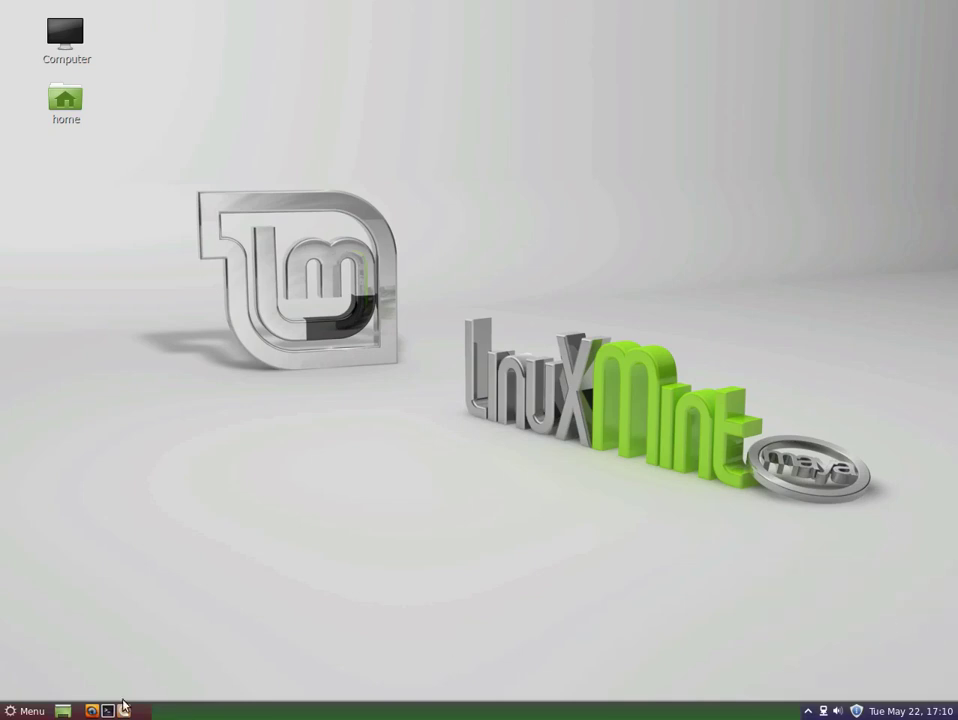
{"action": "right_click", "coordinate": [810, 712]}
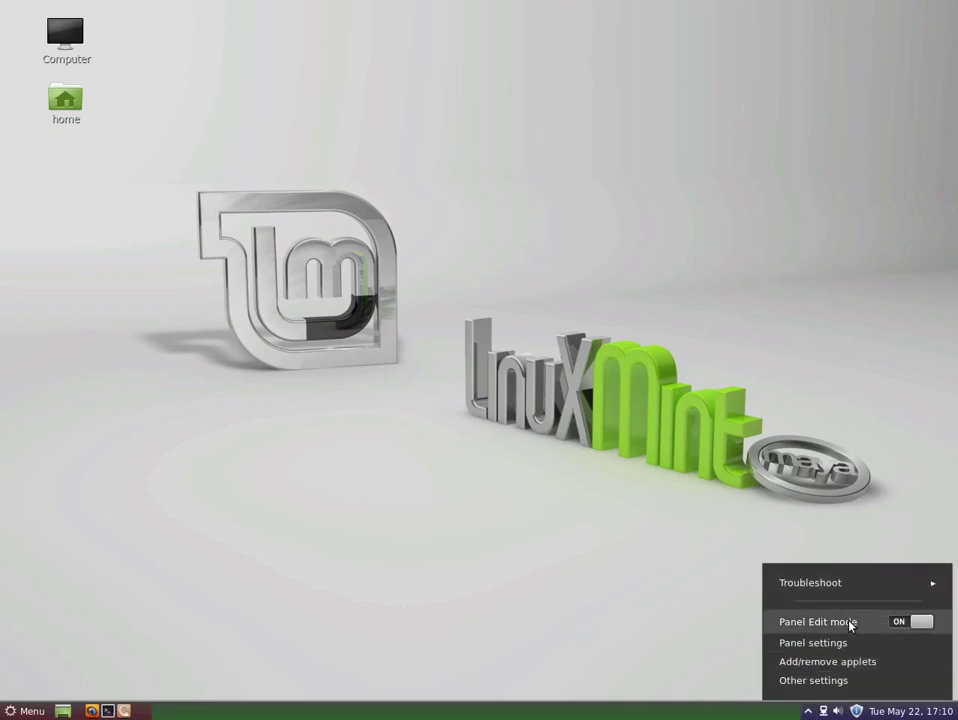
{"action": "left_click", "coordinate": [893, 623]}
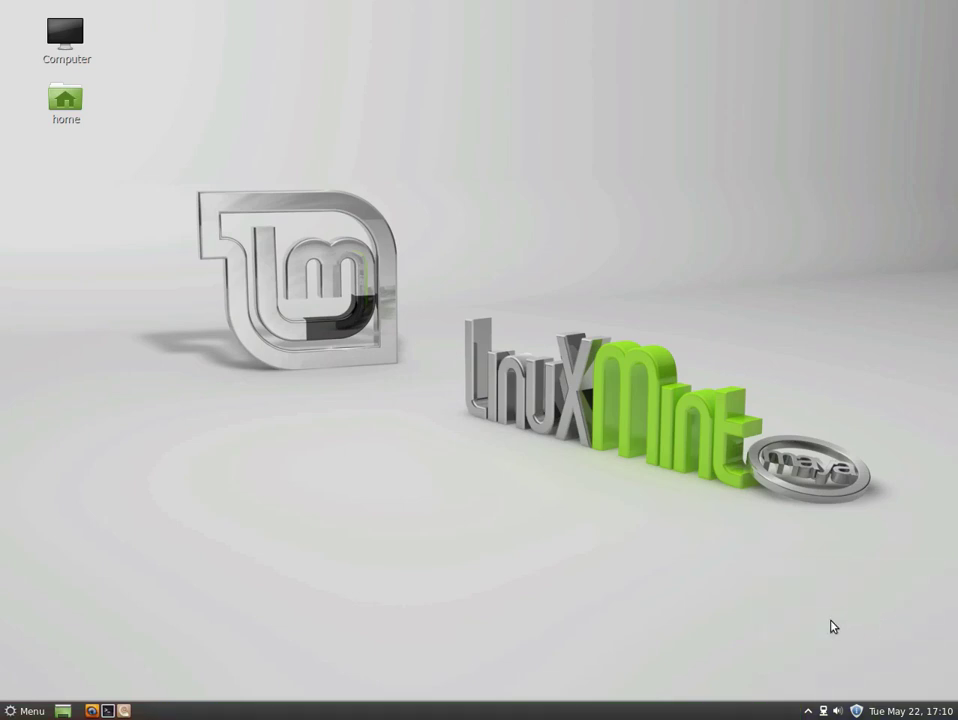
- Open the desktop panel's settings, replace the menu text with a first name and change it back to "Menu"
{"action": "right_click", "coordinate": [800, 710]}
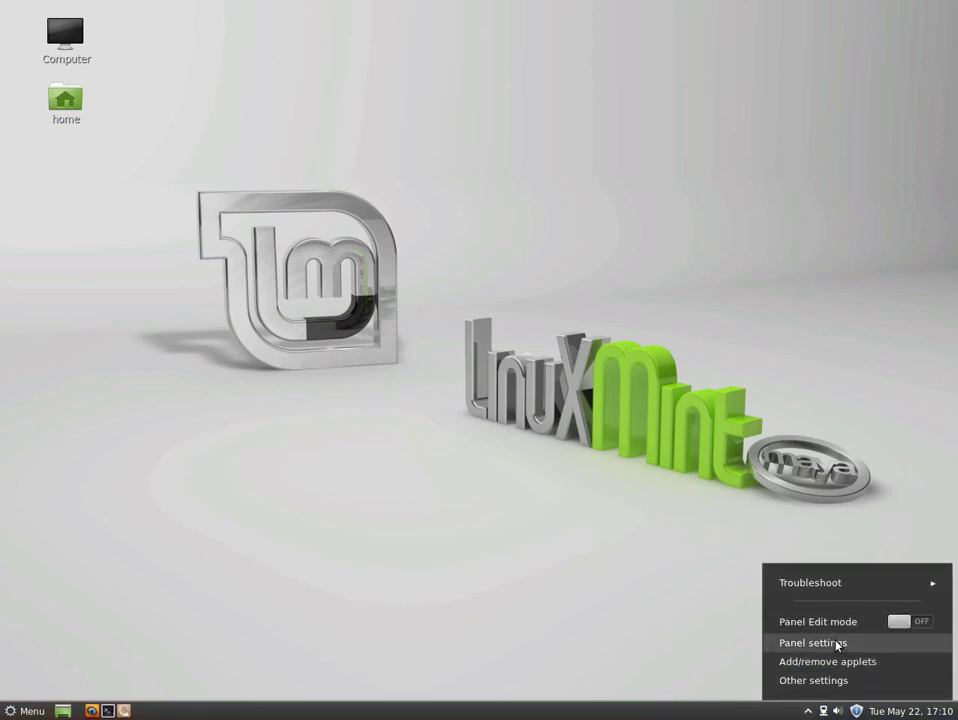
{"action": "left_click", "coordinate": [838, 643]}
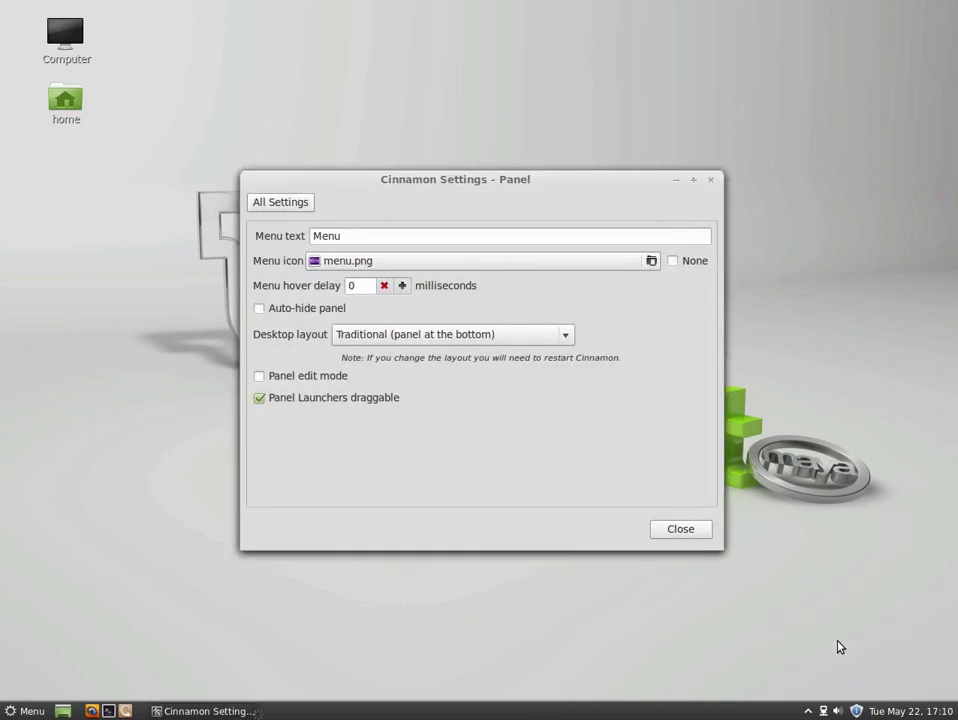
{"action": "left_click", "coordinate": [368, 237]}
{"action": "left_click_drag", "start_coordinate": [368, 237], "coordinate": [229, 236]}
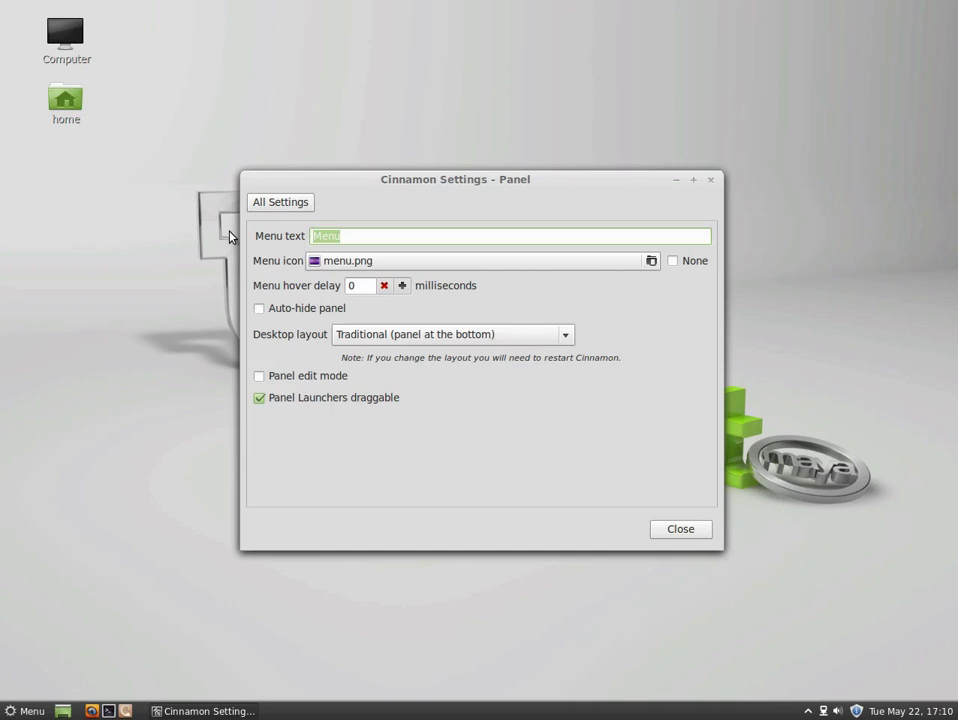
{"action": "type", "text": "Mark"}
{"action": "key", "text": "BackSpace"}
{"action": "key", "text": "BackSpace"}
{"action": "key", "text": "BackSpace"}
{"action": "type", "text": "enu"}
- Switch the desktop layout to Flipped (panel at the top), return it to Traditional (panel at the bottom) and close the panel settings
{"action": "left_click", "coordinate": [395, 340]}
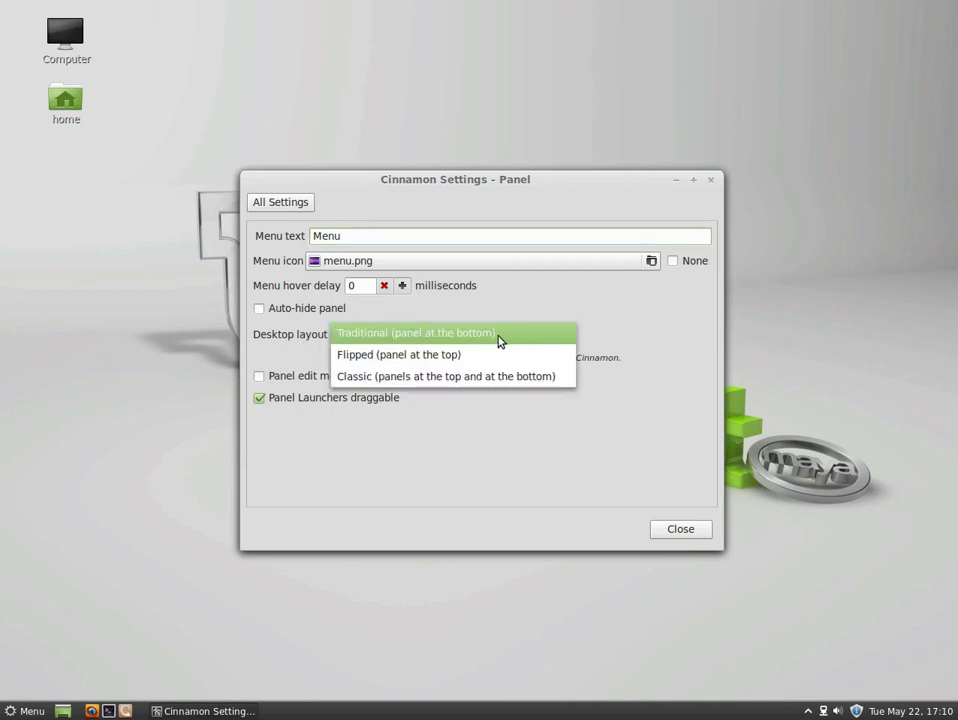
{"action": "left_click", "coordinate": [453, 356]}
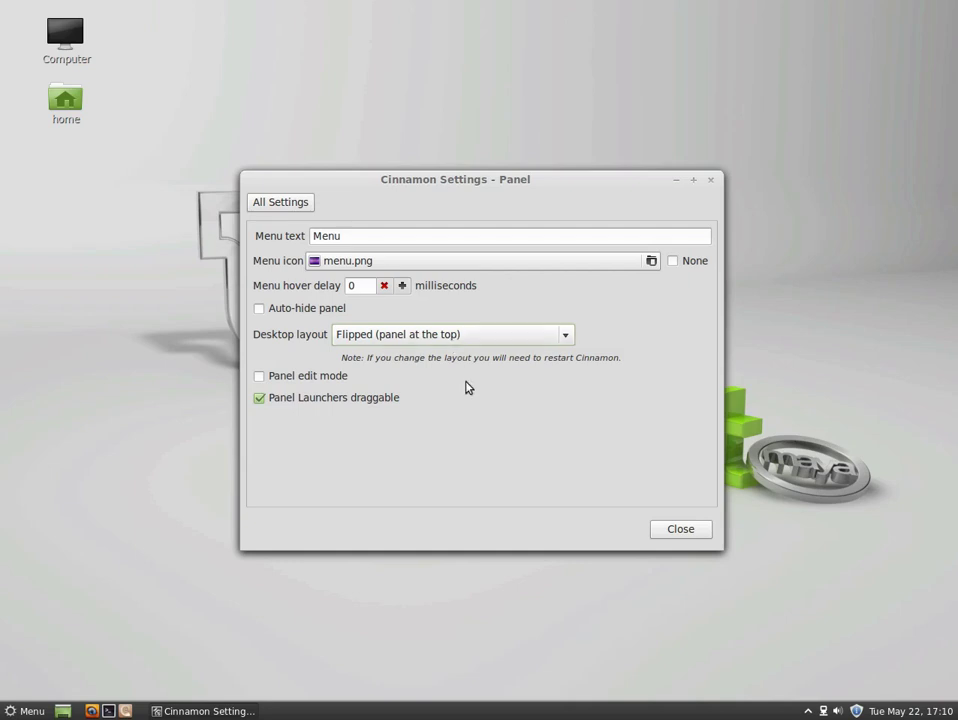
{"action": "left_click", "coordinate": [466, 387]}
{"action": "left_click", "coordinate": [466, 387]}
{"action": "left_click", "coordinate": [391, 340]}
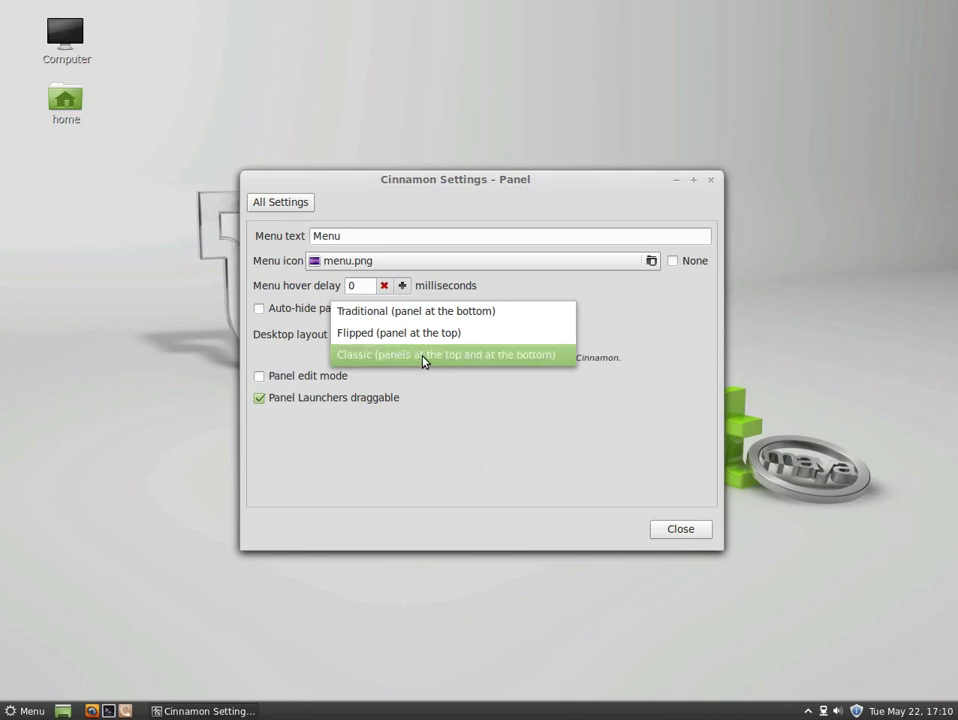
{"action": "left_click", "coordinate": [421, 315]}
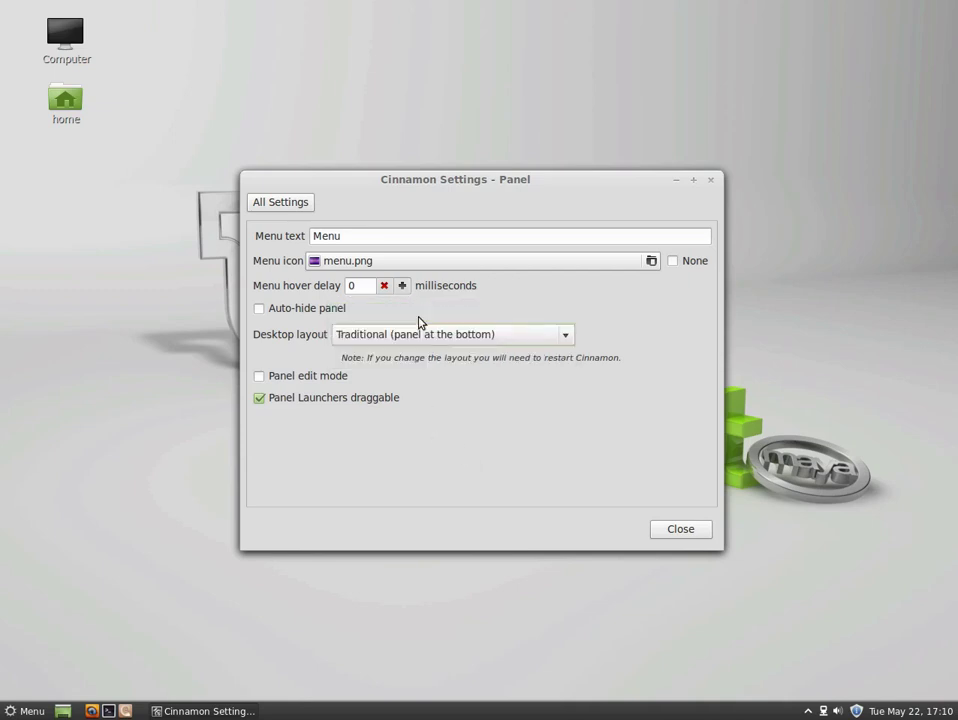
{"action": "left_click", "coordinate": [494, 340]}
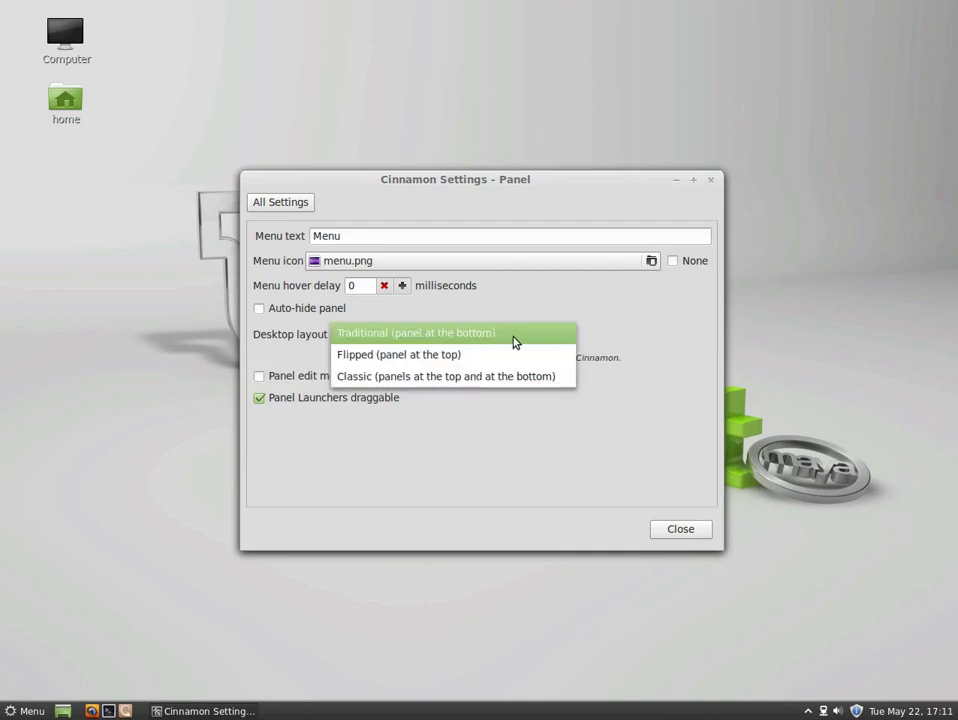
{"action": "left_click", "coordinate": [513, 337]}
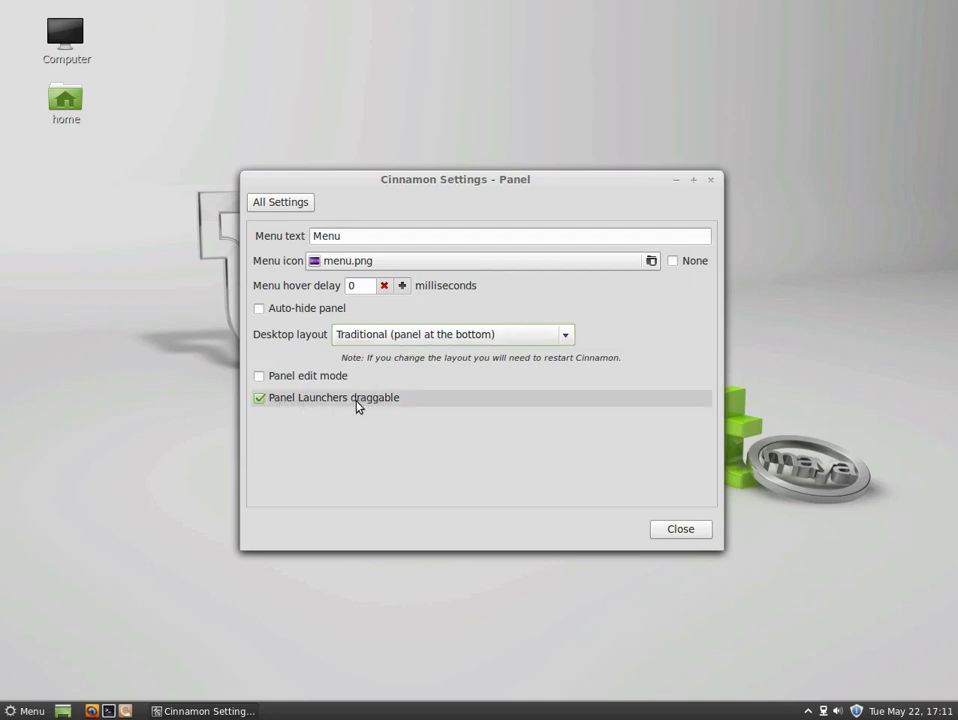
{"action": "left_click", "coordinate": [673, 528]}
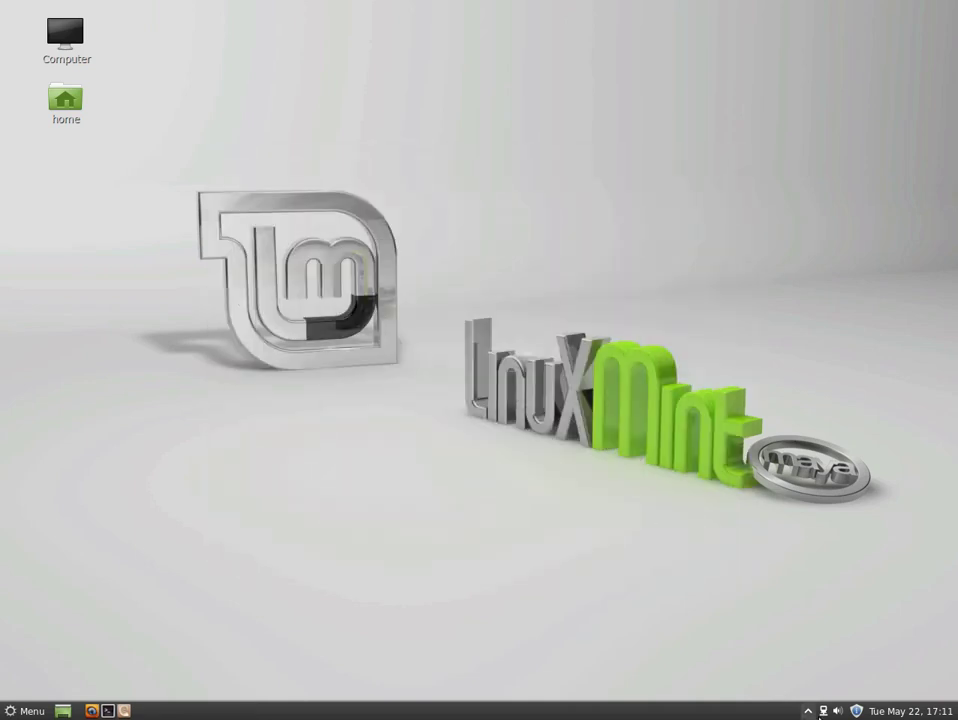
- Open the panel's applet settings and enable the Trash applet
{"action": "left_click", "coordinate": [822, 711]}
{"action": "right_click", "coordinate": [806, 712]}
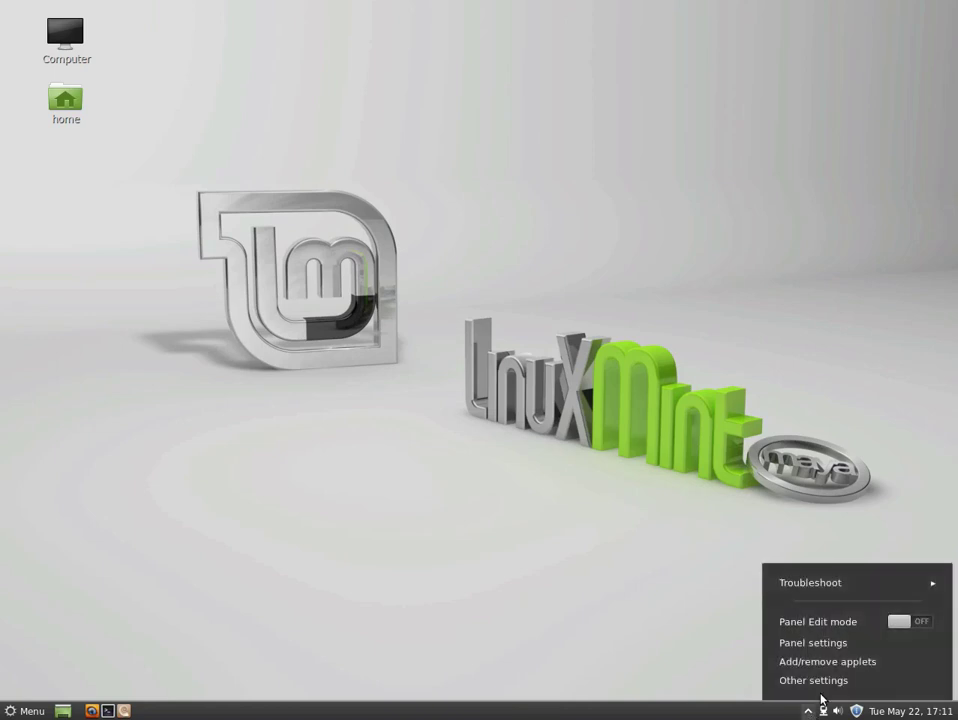
{"action": "left_click", "coordinate": [840, 662]}
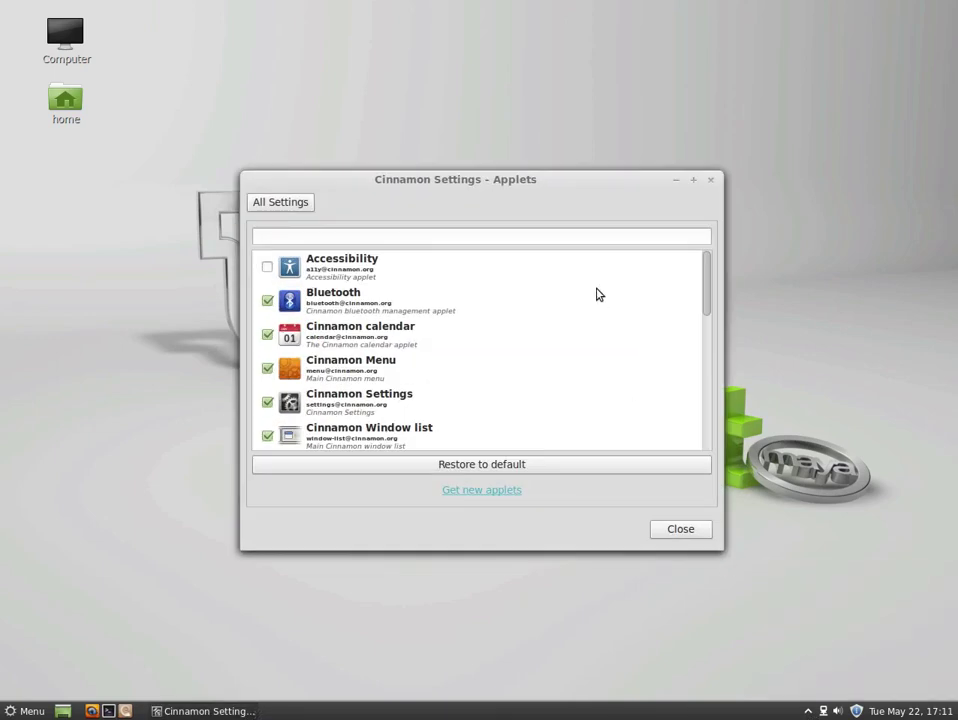
{"action": "left_click_drag", "start_coordinate": [704, 298], "coordinate": [718, 452]}
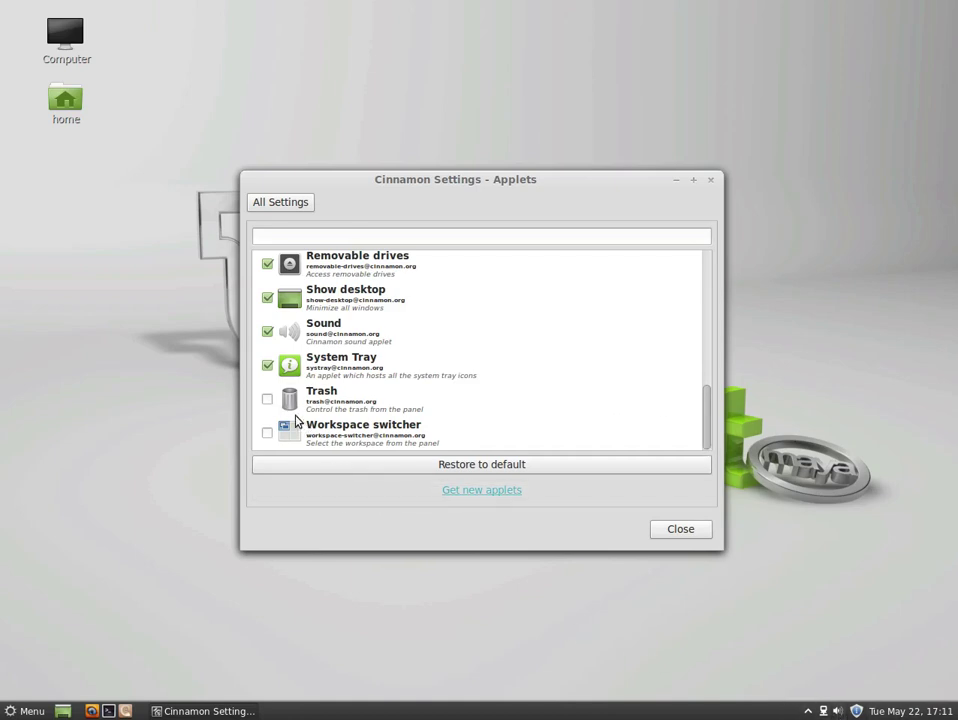
{"action": "left_click", "coordinate": [268, 400]}
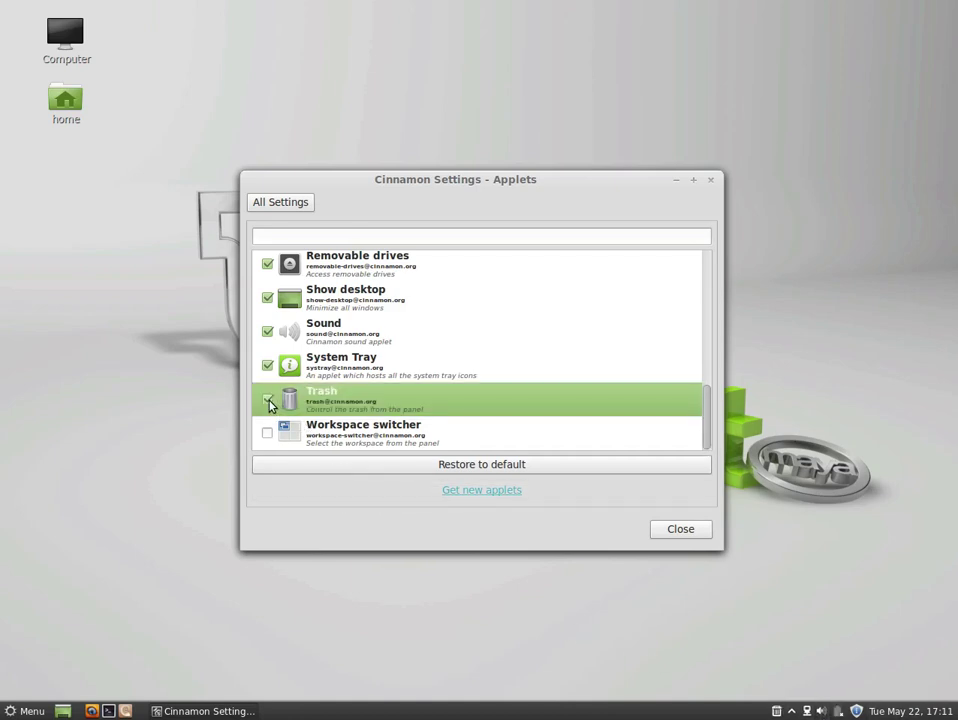
- View the Rubbish Bin through the panel's Trash applet, close it and check the applet's own options
{"action": "left_click", "coordinate": [776, 712]}
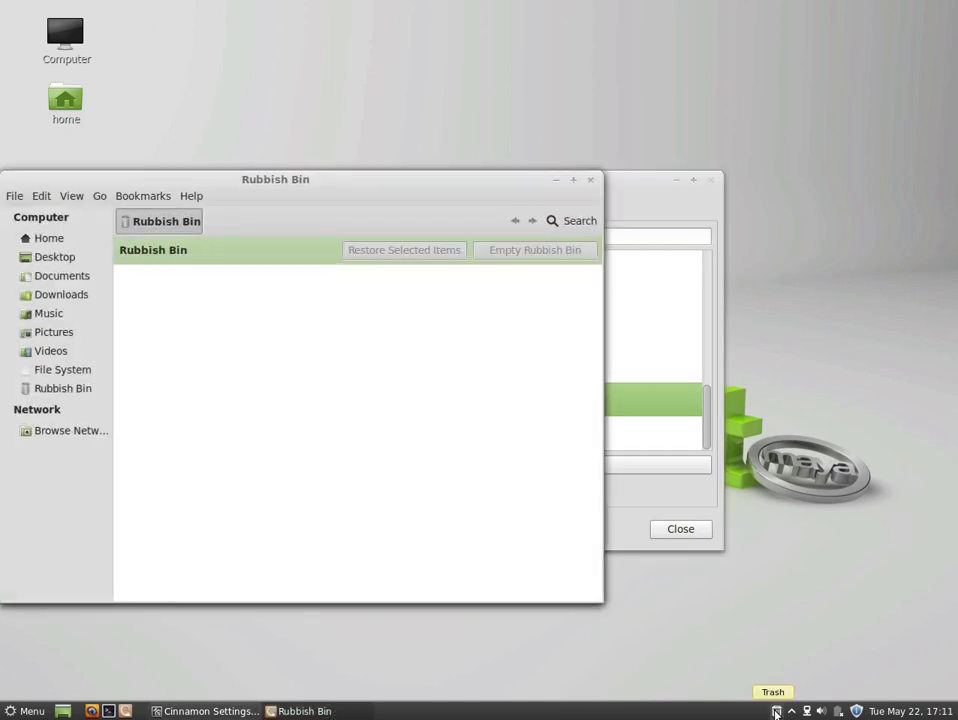
{"action": "left_click", "coordinate": [591, 181]}
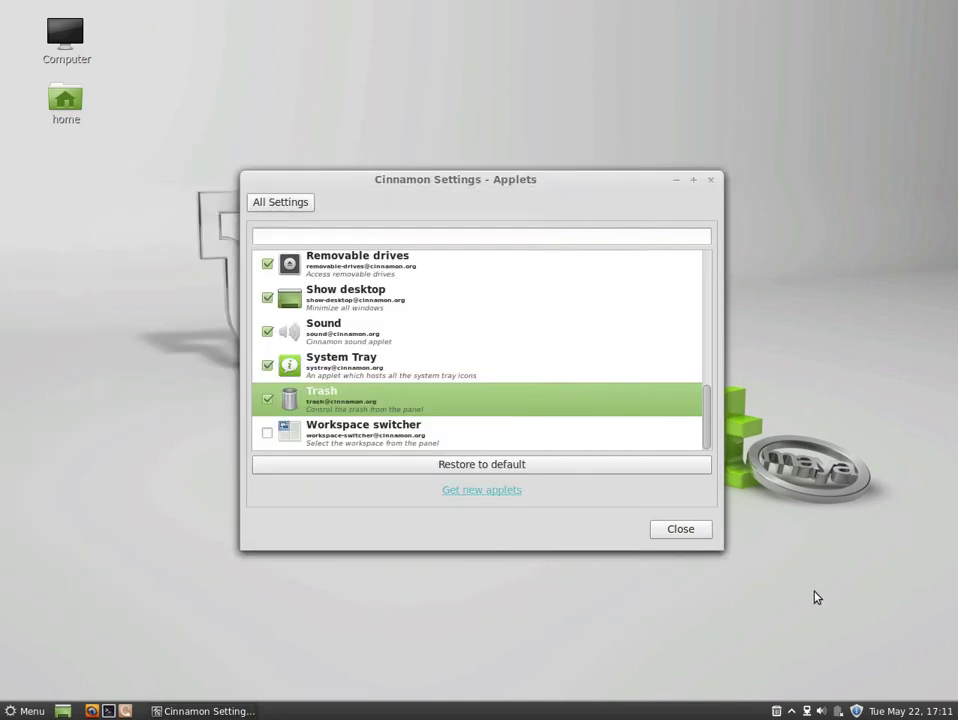
{"action": "right_click", "coordinate": [776, 711]}
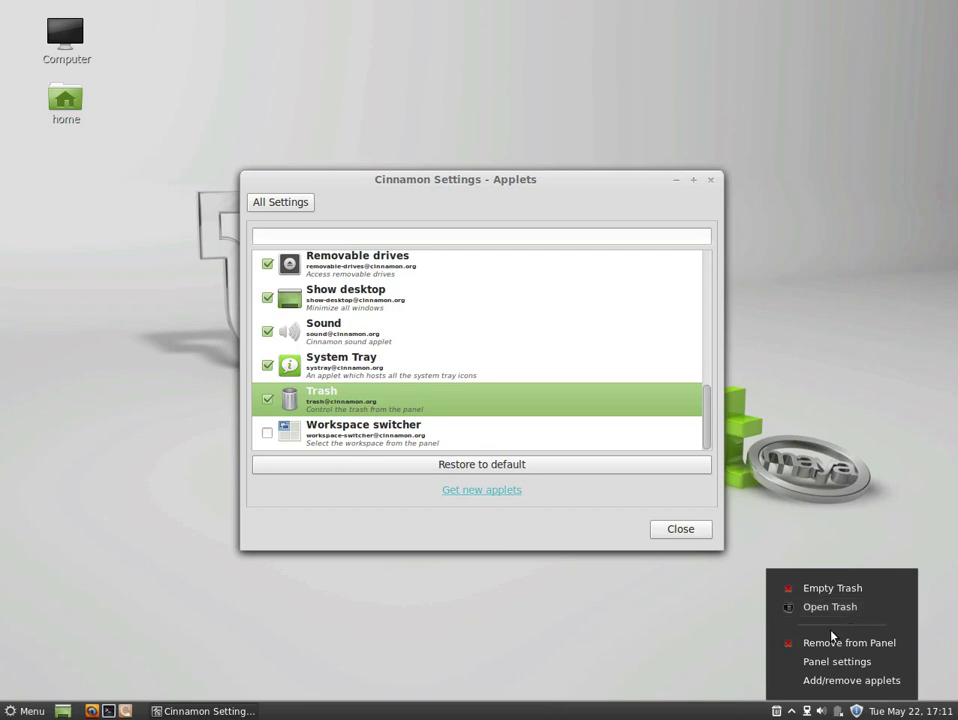
- Disable the Trash applet and close the applet settings
{"action": "left_click", "coordinate": [266, 400]}
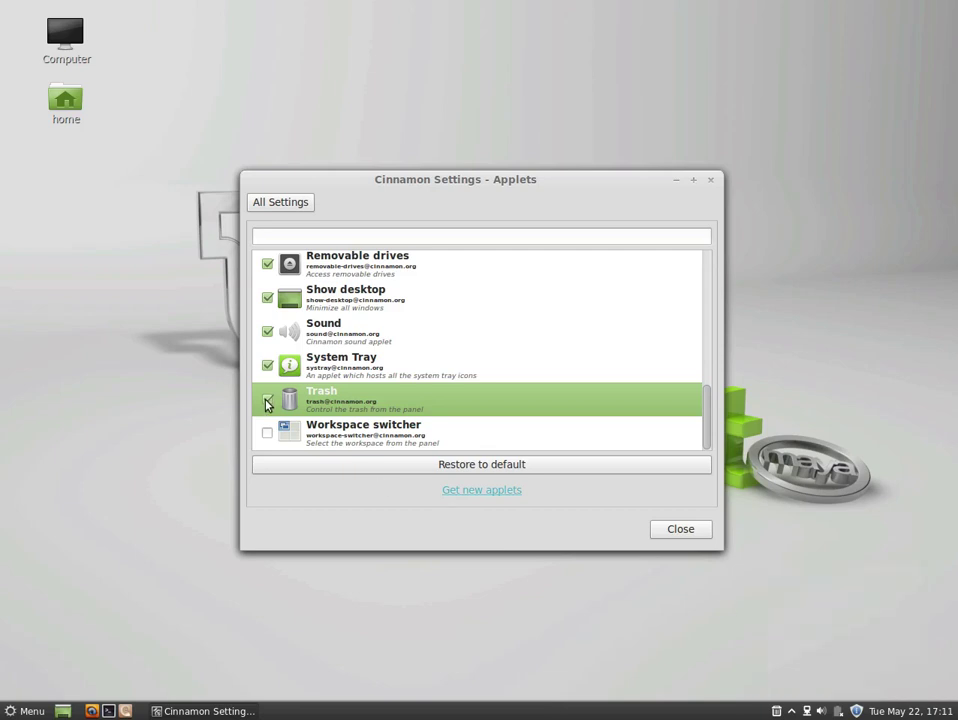
{"action": "left_click", "coordinate": [267, 401]}
{"action": "left_click_drag", "start_coordinate": [708, 417], "coordinate": [707, 262]}
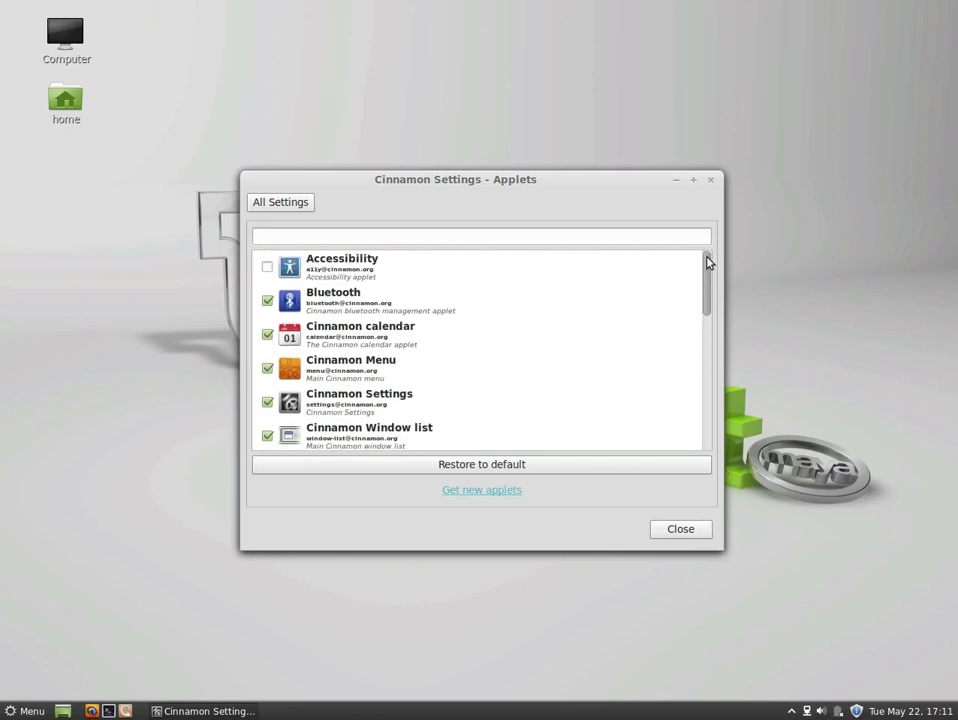
{"action": "left_click", "coordinate": [712, 182]}
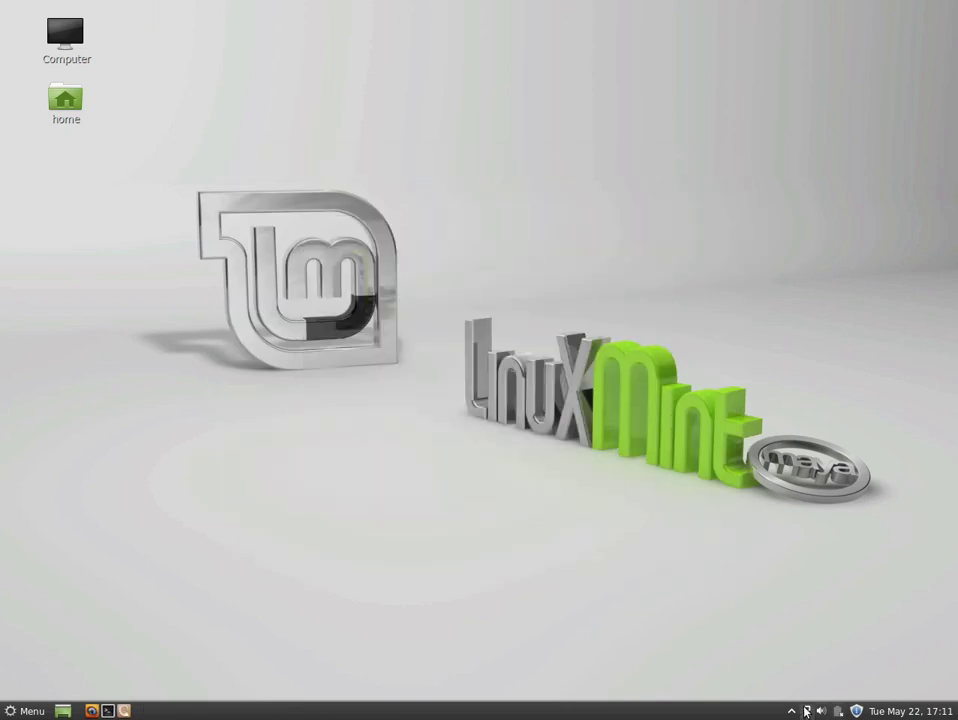
- View the full Cinnamon Settings overview through the panel's Other settings and close it
{"action": "right_click", "coordinate": [796, 712]}
{"action": "left_click", "coordinate": [809, 682]}
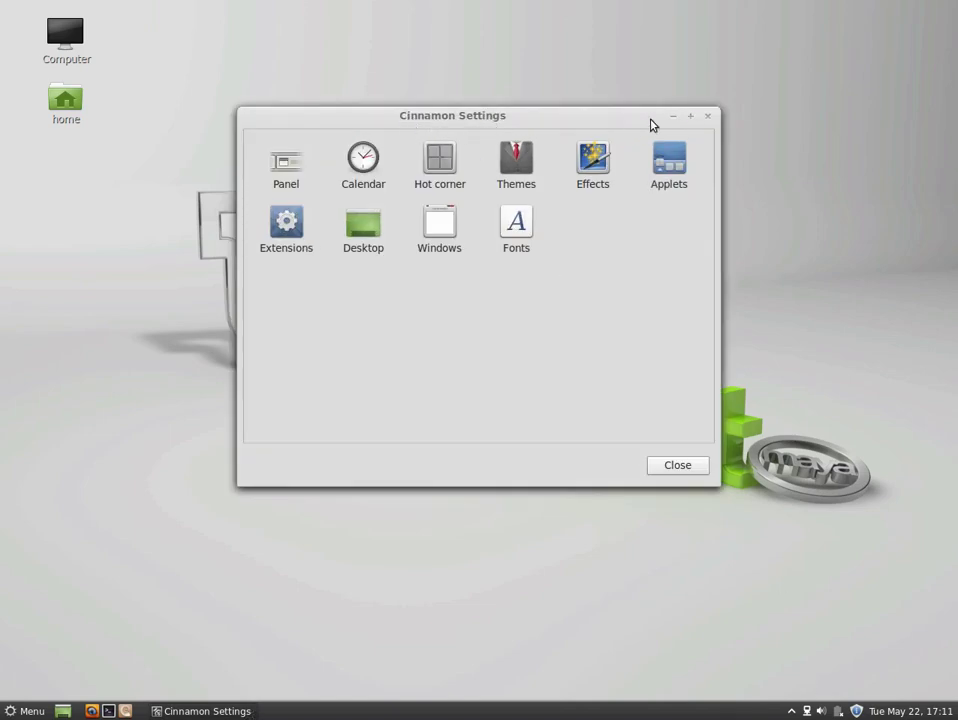
{"action": "left_click", "coordinate": [709, 118]}
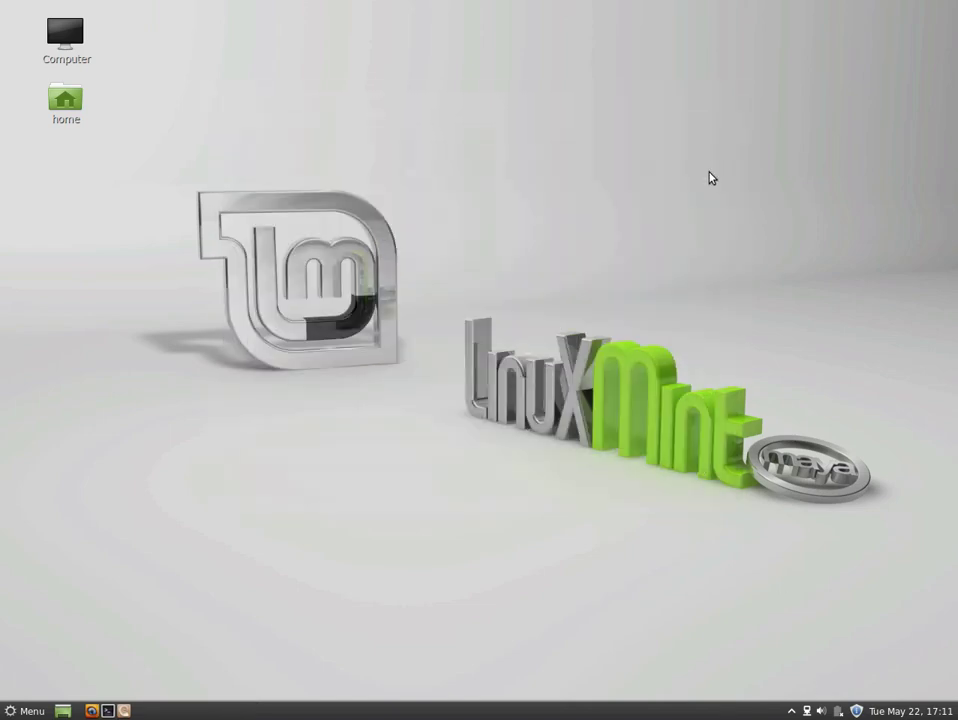
- Check the wired network options from the panel, view the Network settings and close them
{"action": "left_click", "coordinate": [808, 711]}
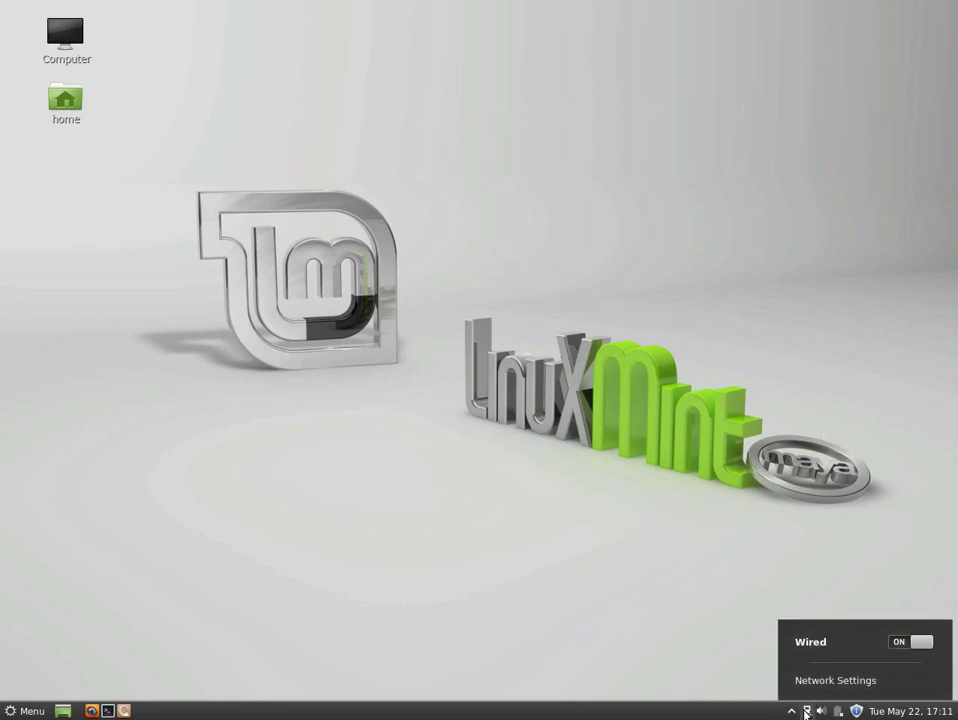
{"action": "left_click", "coordinate": [807, 711]}
{"action": "left_click", "coordinate": [807, 711]}
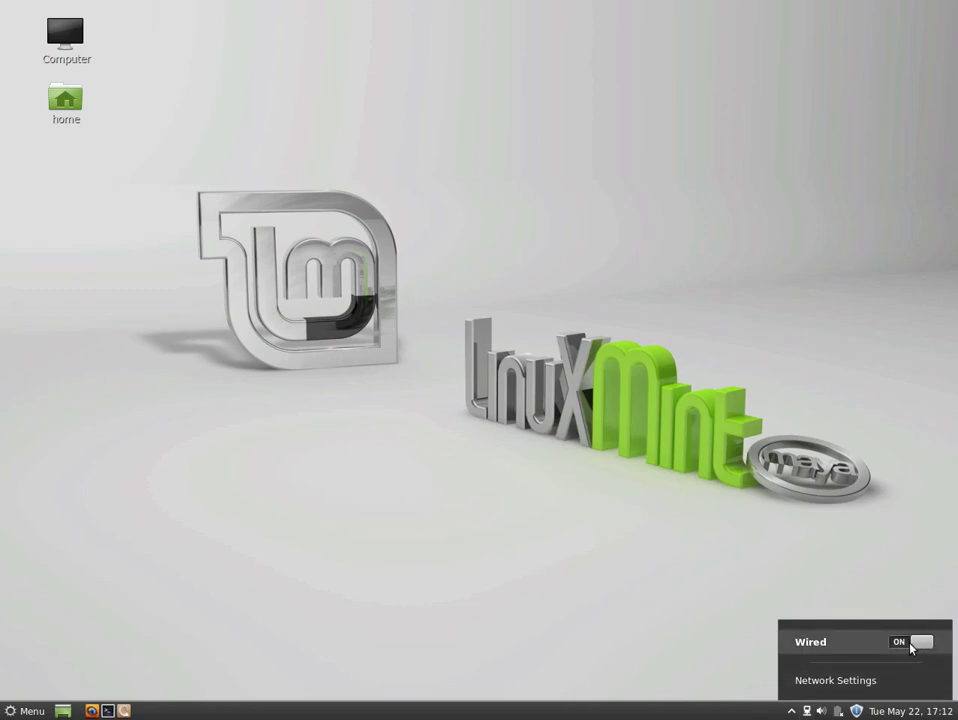
{"action": "left_click", "coordinate": [858, 681]}
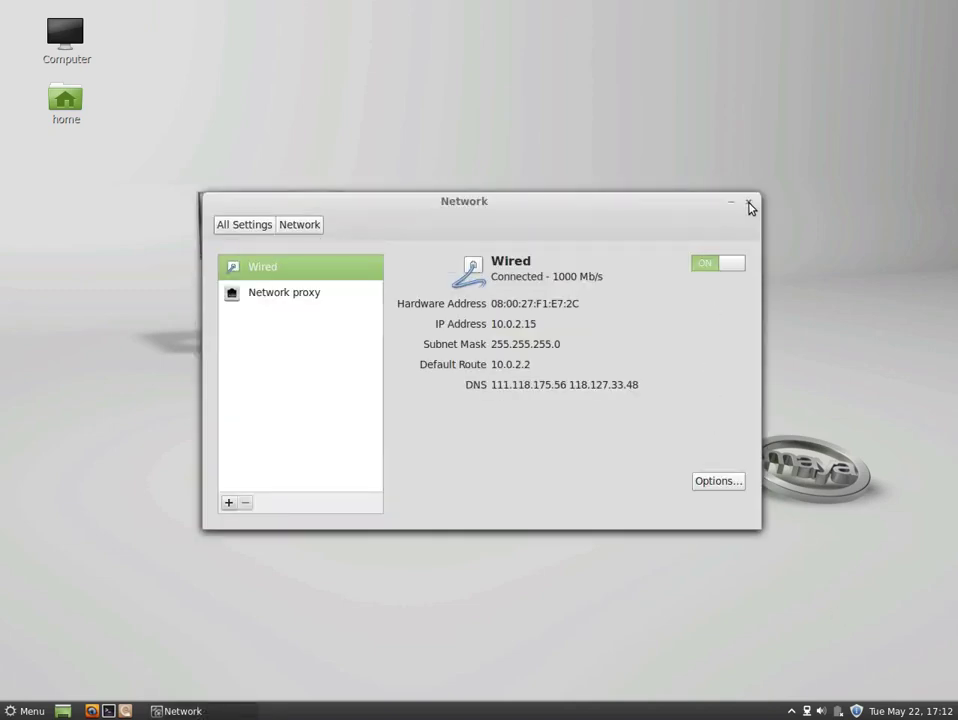
{"action": "left_click", "coordinate": [750, 206]}
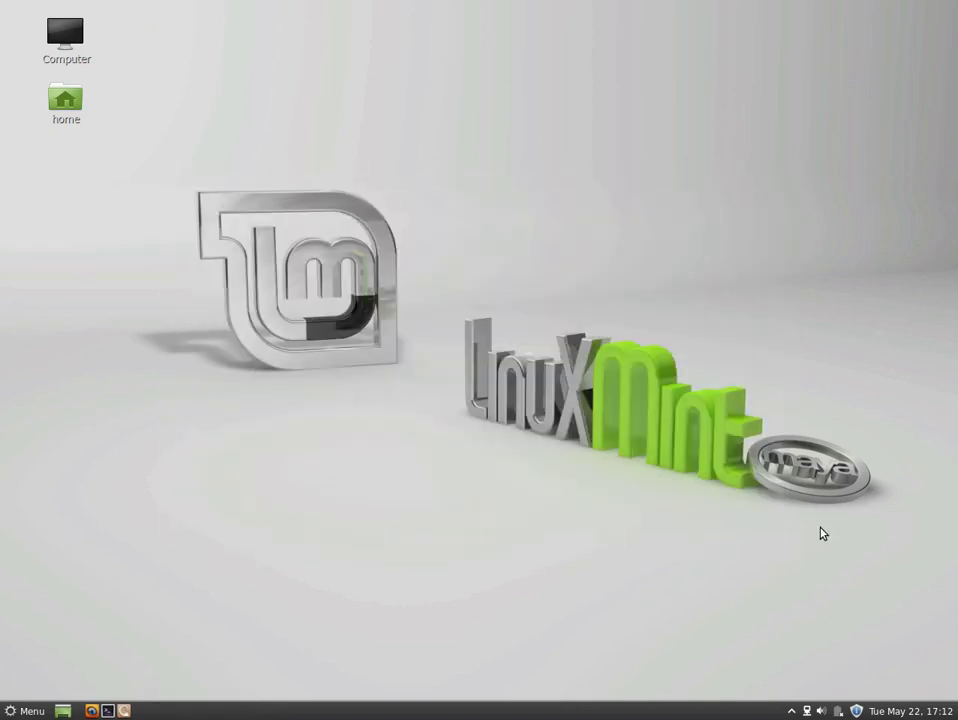
- Raise the sound volume to about one third and check the sound applet's launchable players and output devices
{"action": "left_click", "coordinate": [821, 711]}
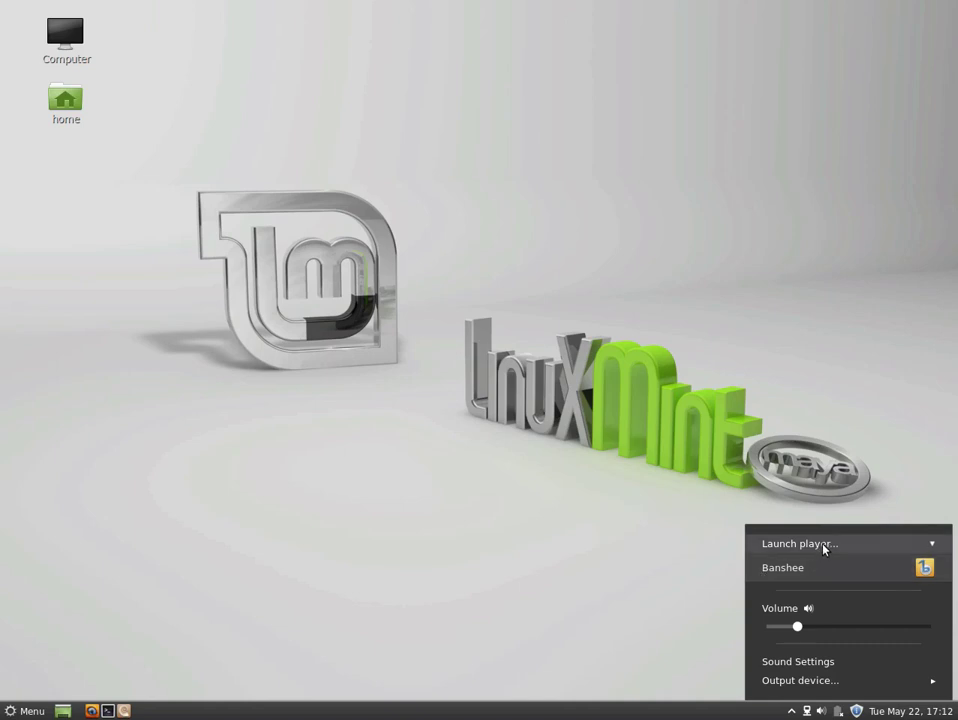
{"action": "left_click", "coordinate": [825, 545]}
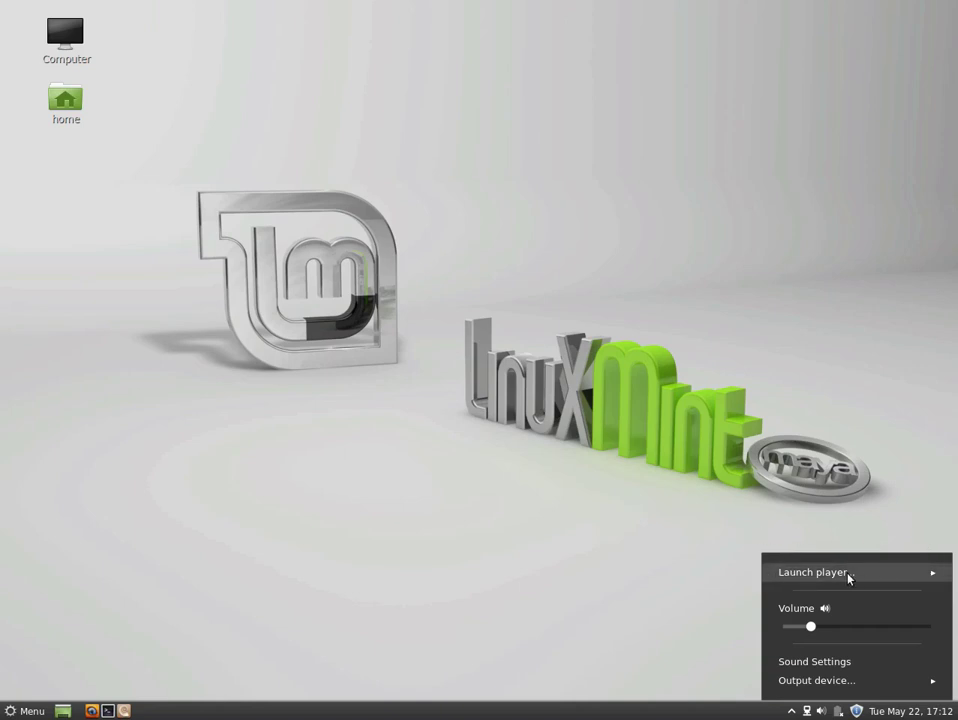
{"action": "left_click_drag", "start_coordinate": [811, 626], "coordinate": [834, 628]}
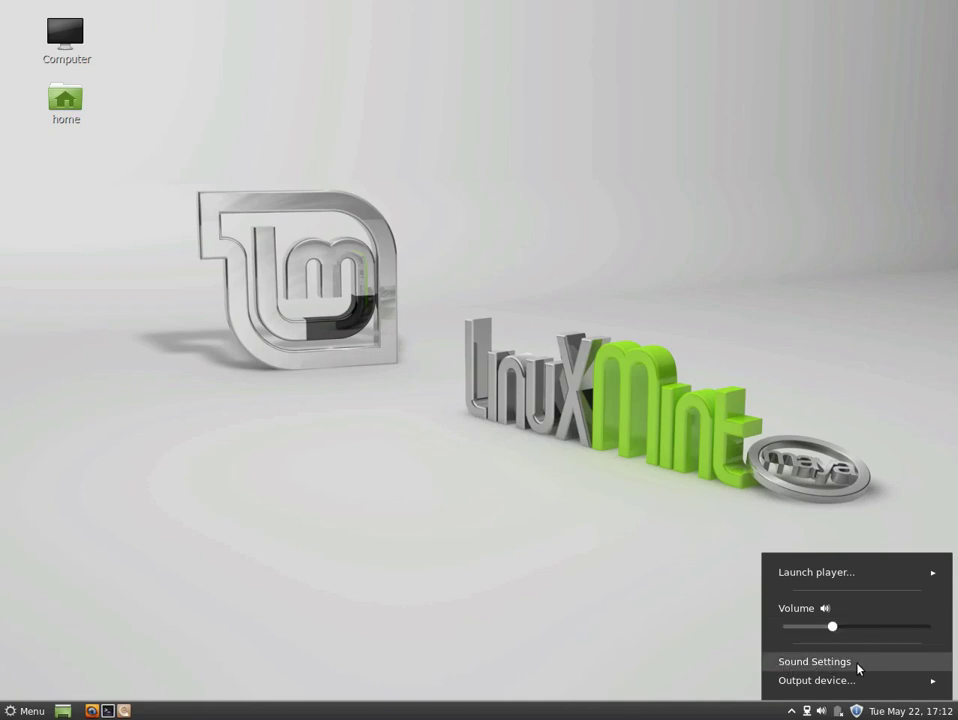
{"action": "left_click", "coordinate": [810, 685]}
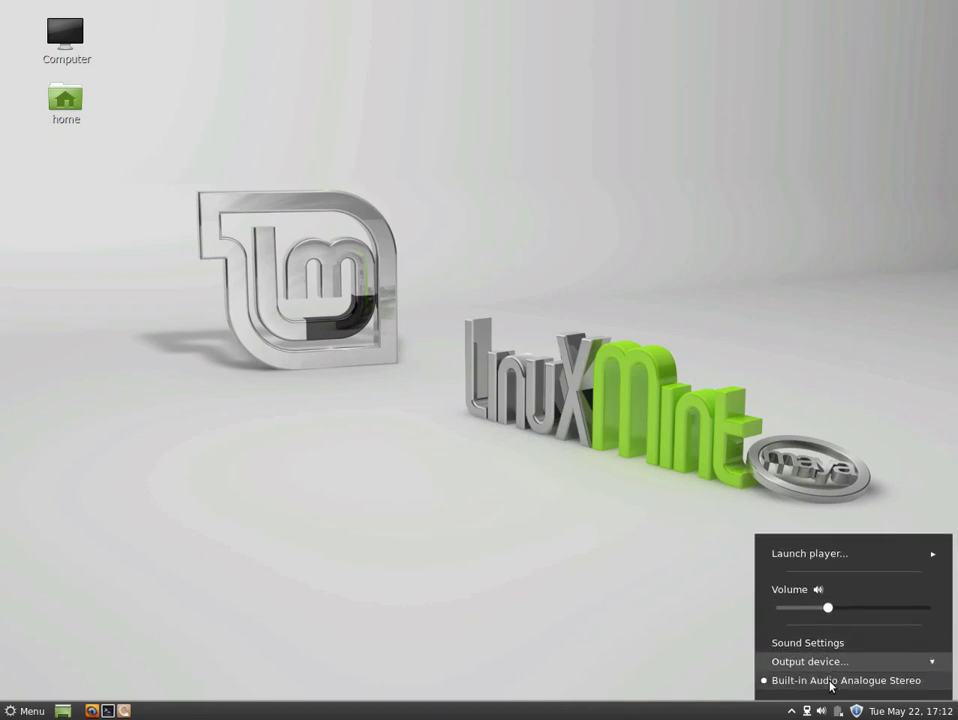
{"action": "left_click", "coordinate": [878, 665]}
{"action": "left_click", "coordinate": [703, 641]}
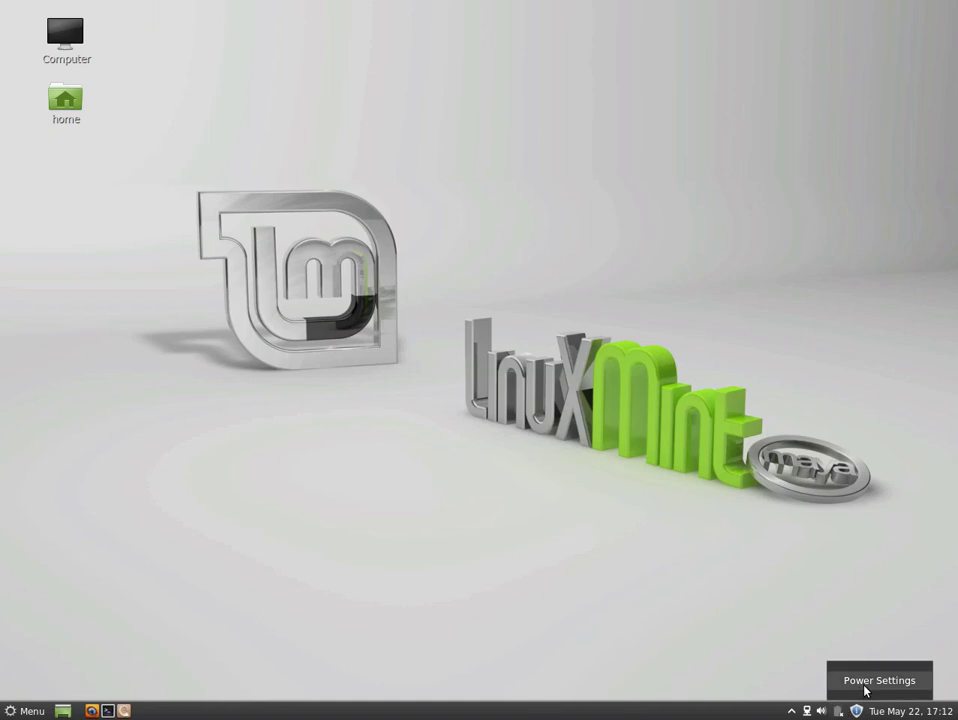
- View the Power settings from the panel's battery applet and close them
{"action": "left_click", "coordinate": [840, 710]}
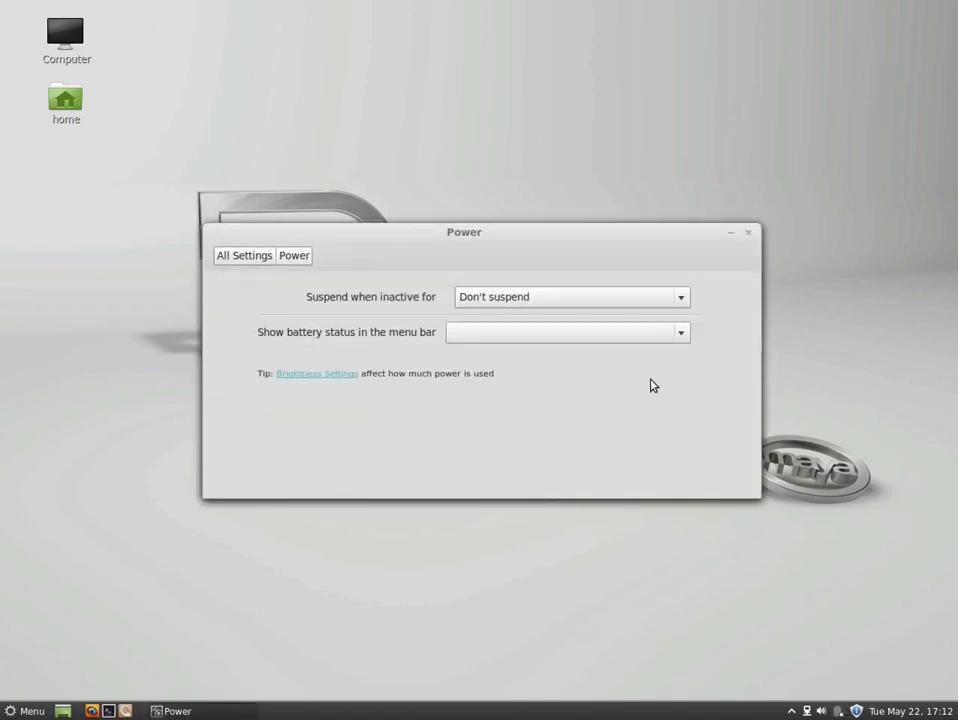
{"action": "left_click", "coordinate": [748, 233]}
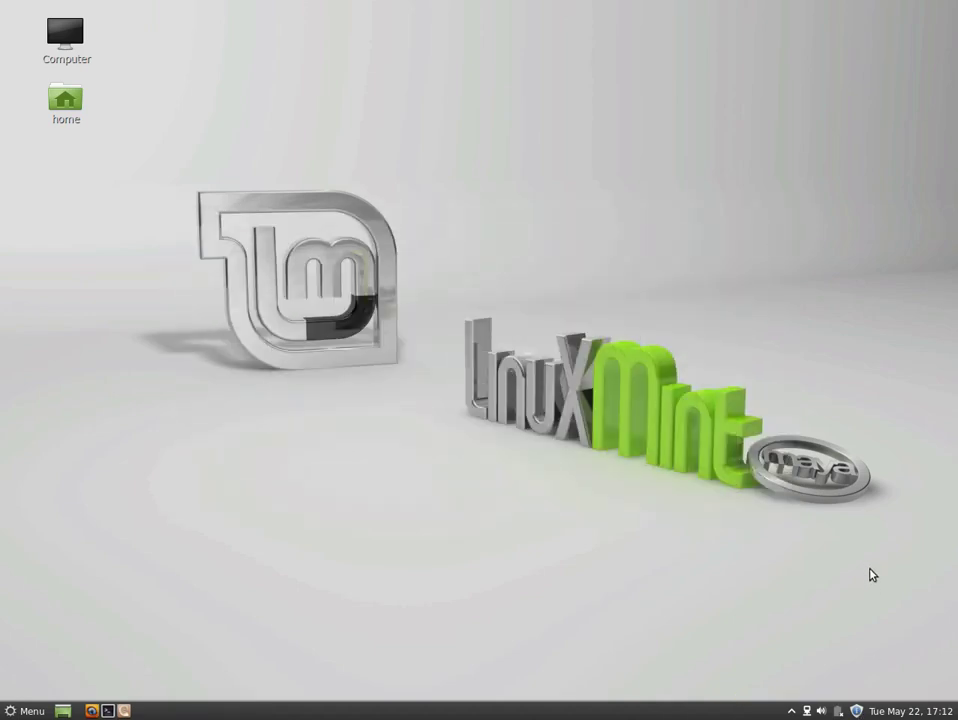
- Open the panel calendar and browse one month and one year forward and back to May 2012
{"action": "left_click", "coordinate": [889, 711]}
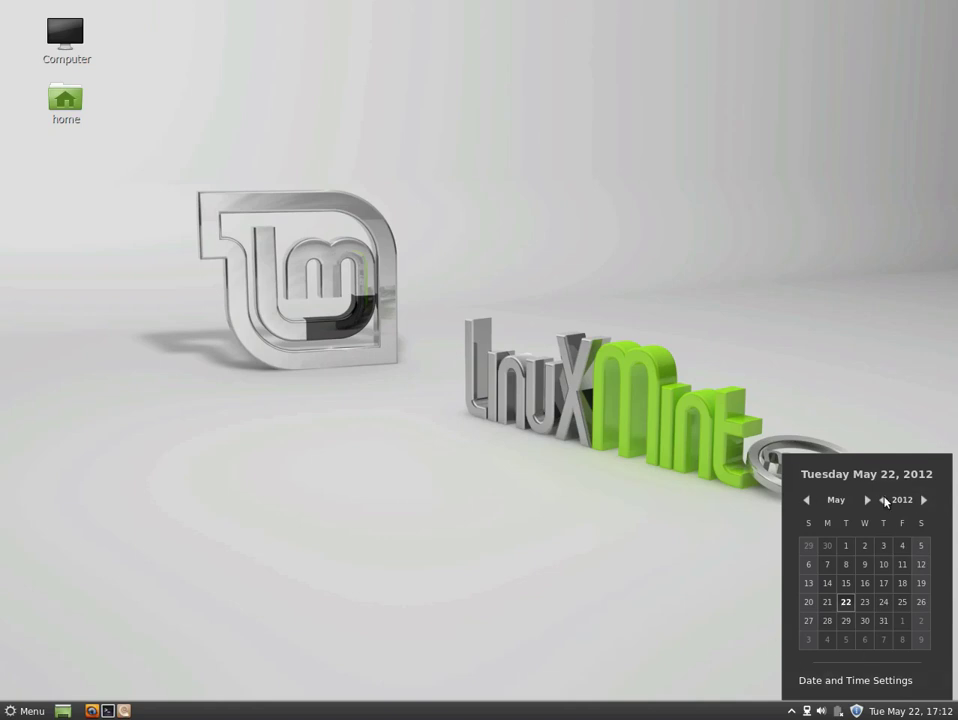
{"action": "left_click", "coordinate": [867, 505]}
{"action": "left_click", "coordinate": [806, 500]}
{"action": "left_click", "coordinate": [924, 500]}
{"action": "left_click", "coordinate": [886, 502]}
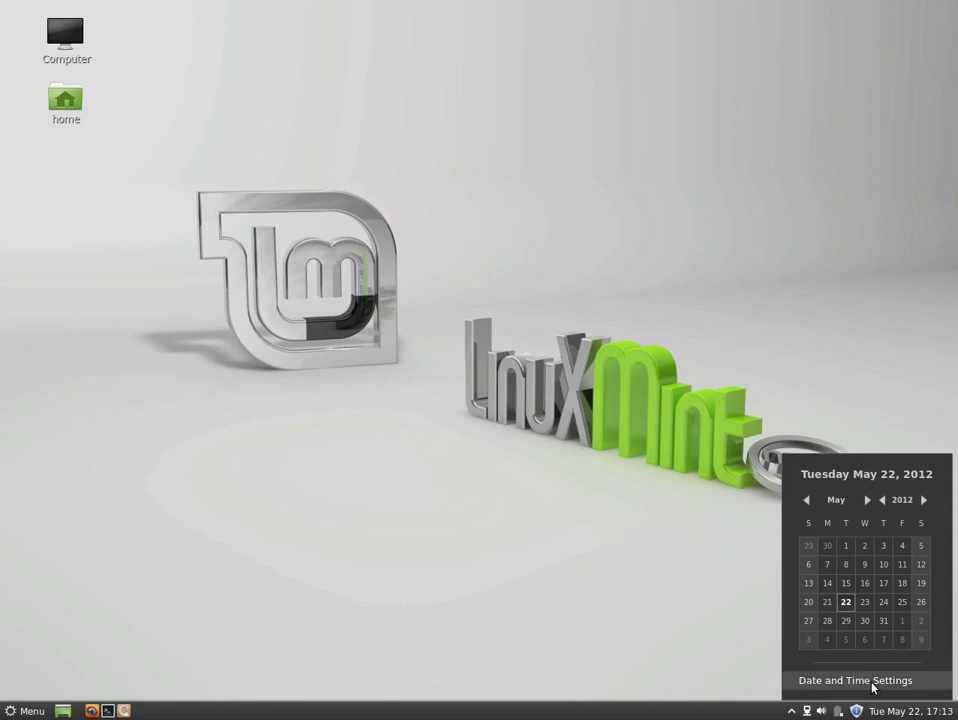
- Close the calendar and browse the application menu's Places, All Applications, Administration and Accessories categories
{"action": "left_click", "coordinate": [729, 654]}
{"action": "left_click", "coordinate": [906, 711]}
{"action": "left_click", "coordinate": [906, 711]}
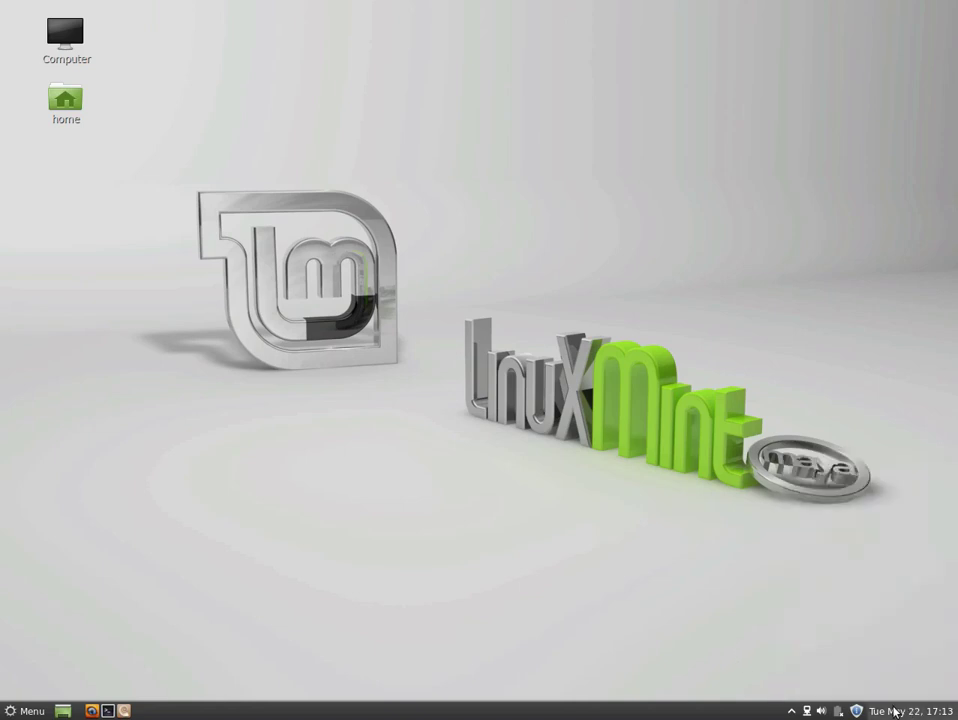
{"action": "left_click", "coordinate": [28, 711]}
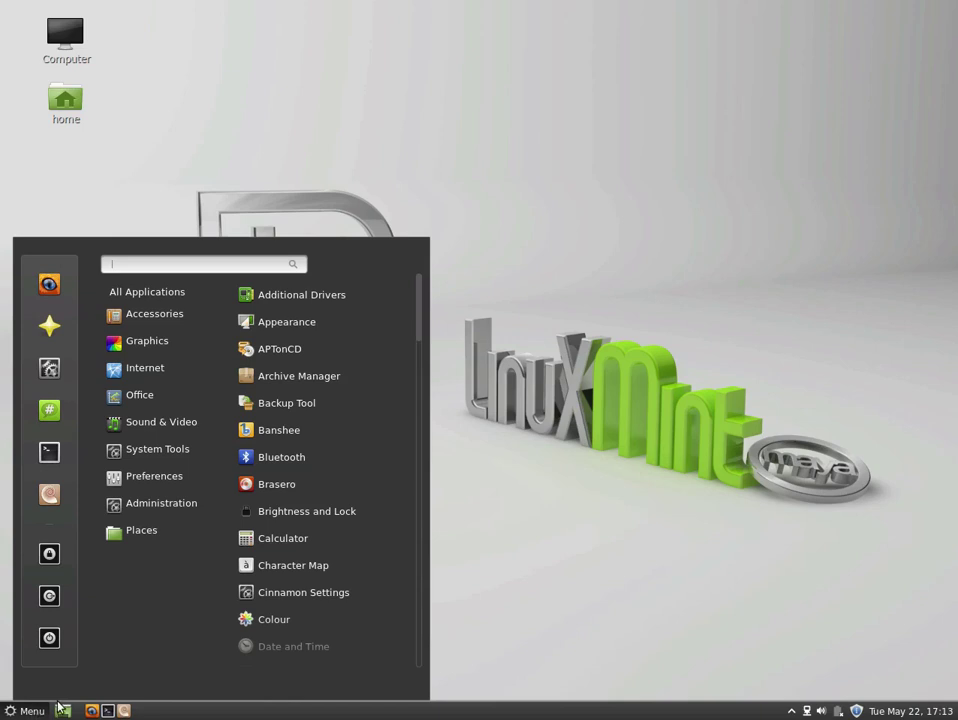
{"action": "mouse_move", "coordinate": [141, 530]}
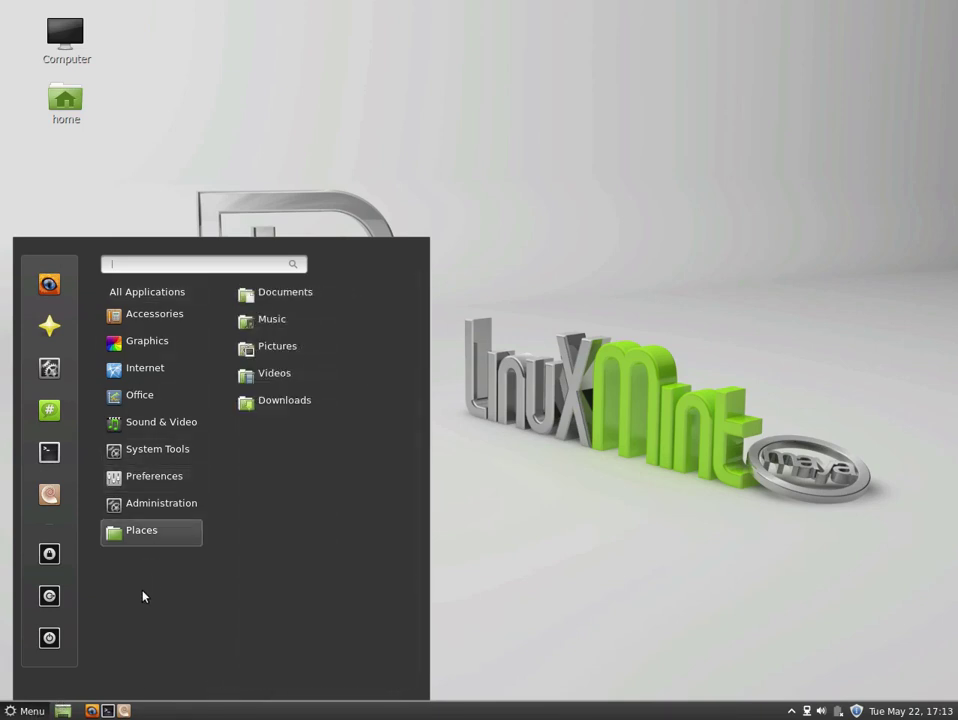
{"action": "mouse_move", "coordinate": [148, 288]}
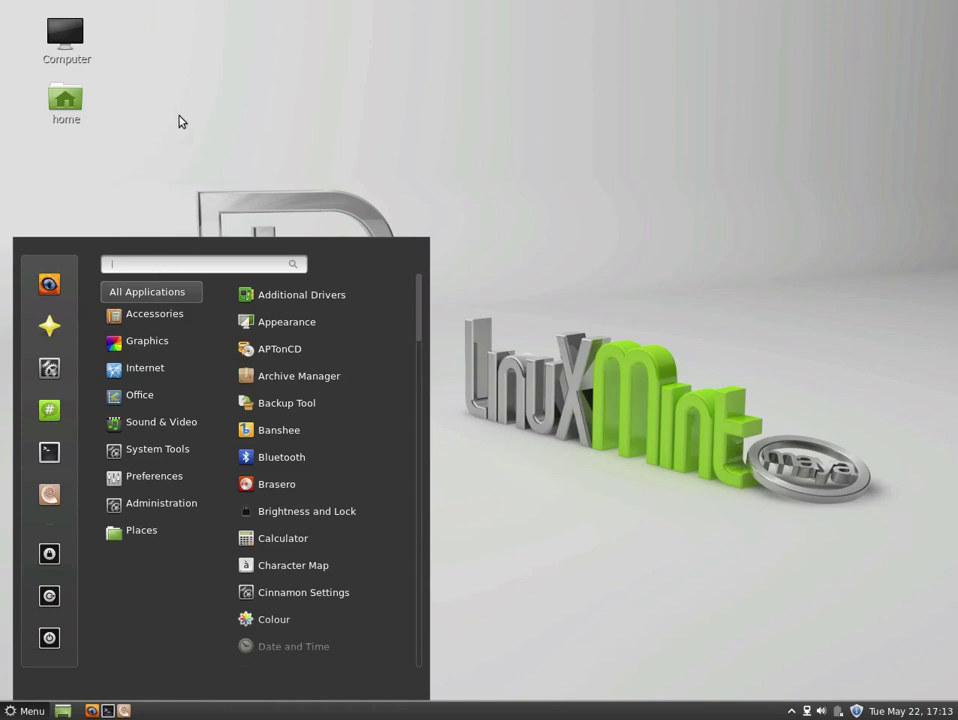
{"action": "mouse_move", "coordinate": [160, 503]}
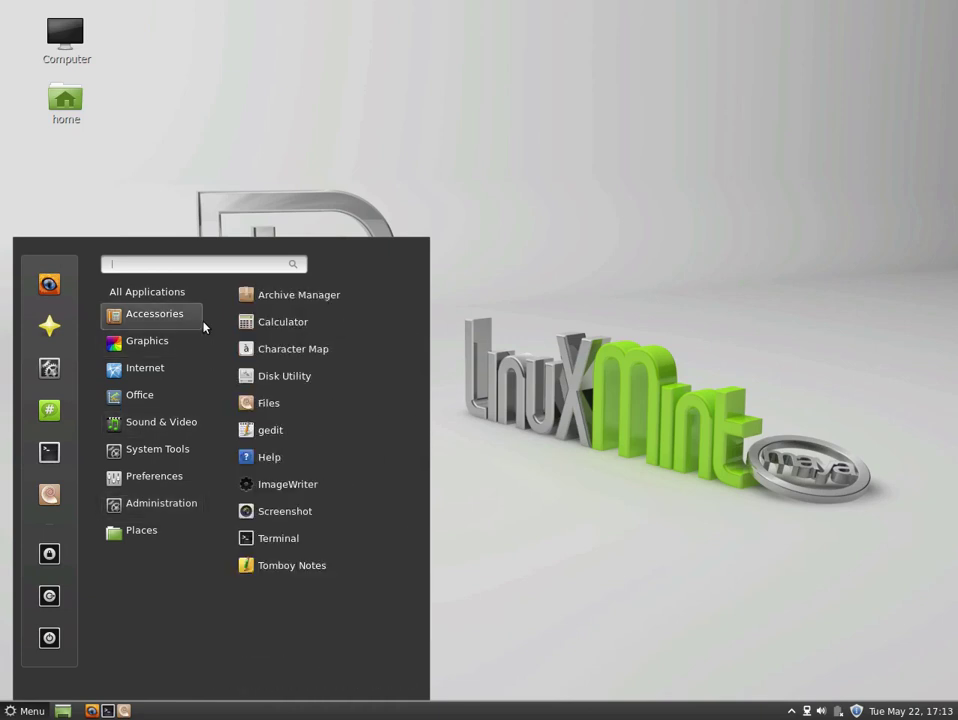
{"action": "mouse_move", "coordinate": [203, 297]}
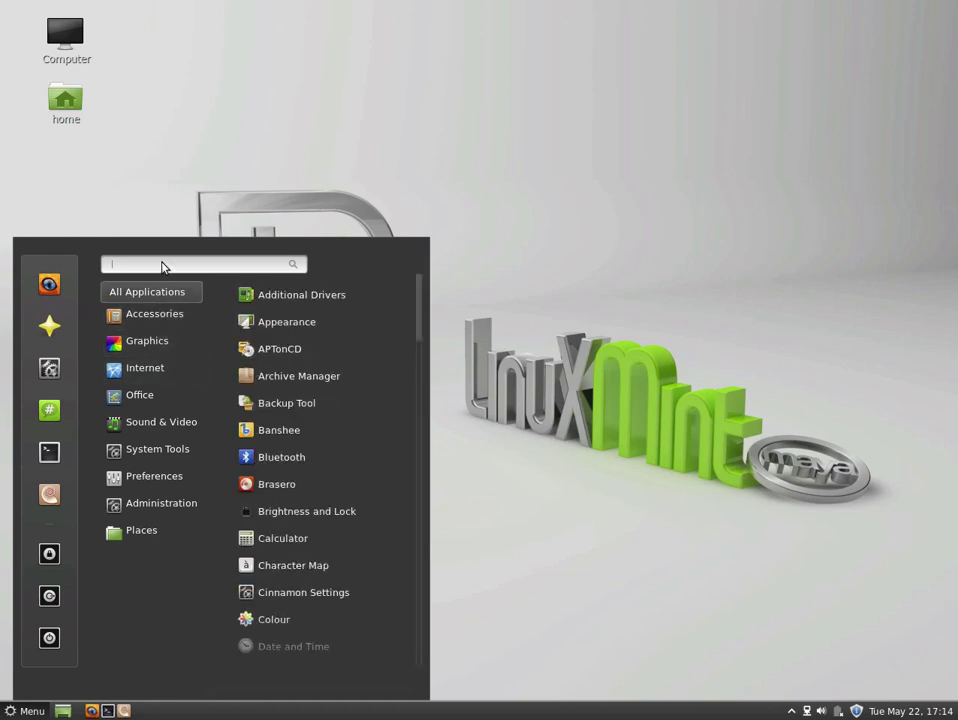
- Search the application menu for "fire" and clear the search
{"action": "type", "text": "fire"}
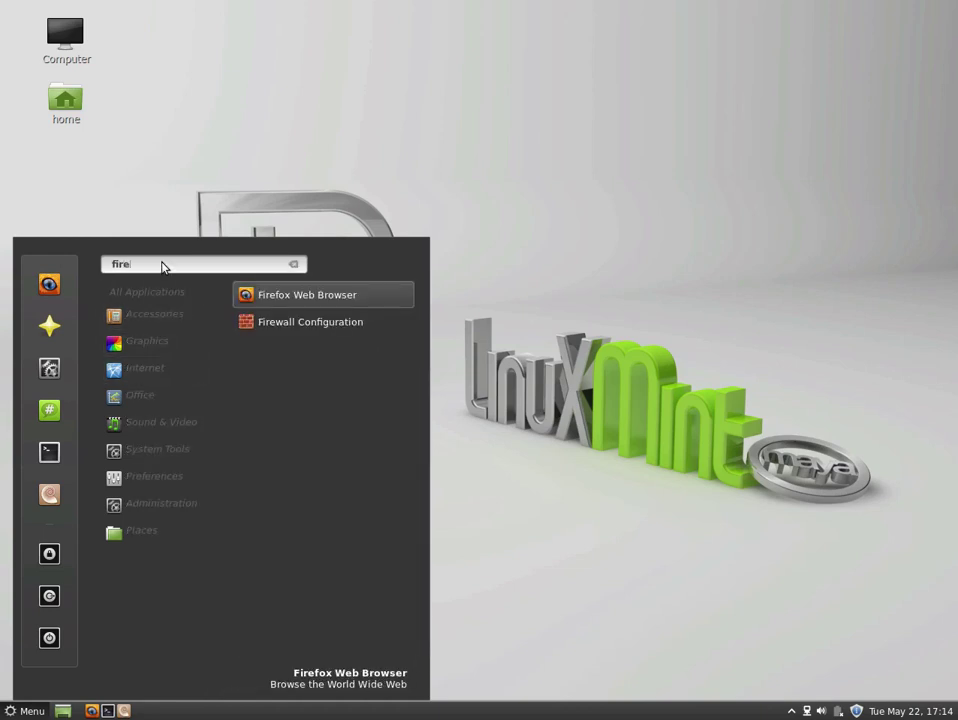
{"action": "key", "text": "BackSpace"}
{"action": "key", "text": "BackSpace"}
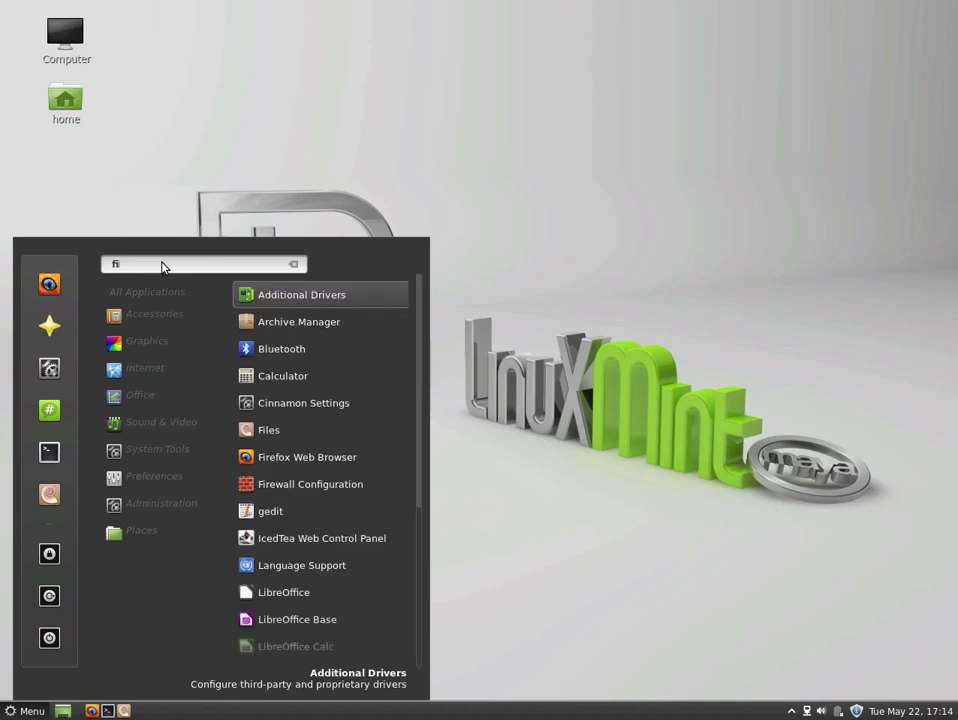
{"action": "key", "text": "BackSpace"}
{"action": "key", "text": "BackSpace"}
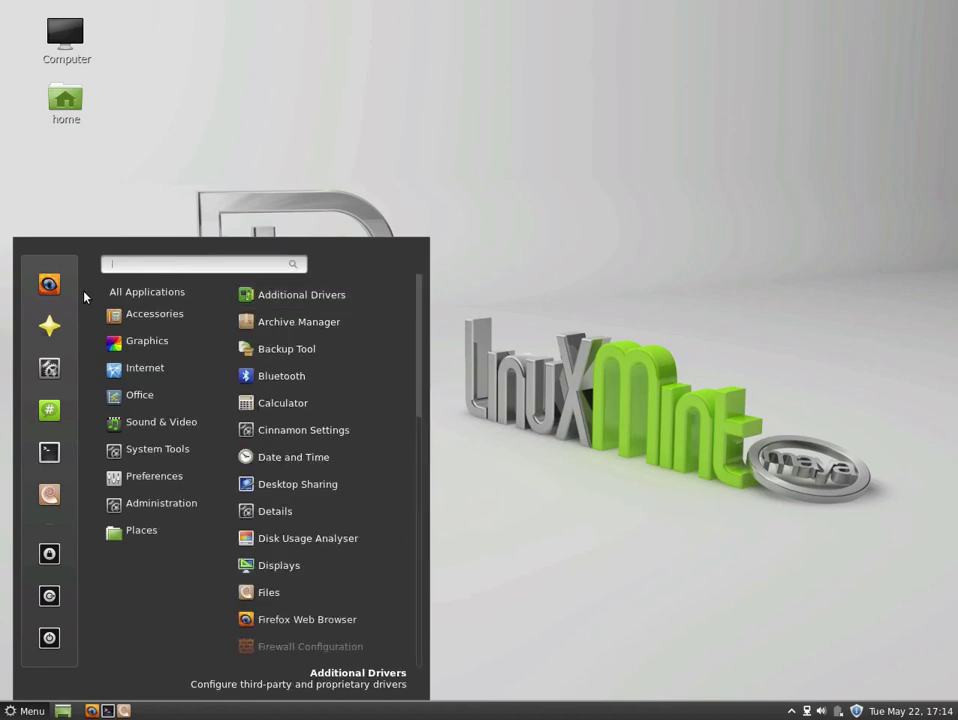
- Open Cinnamon Settings from the menu's favourites, view the Panel and Calendar pages and return to the settings overview
{"action": "left_click", "coordinate": [58, 380]}
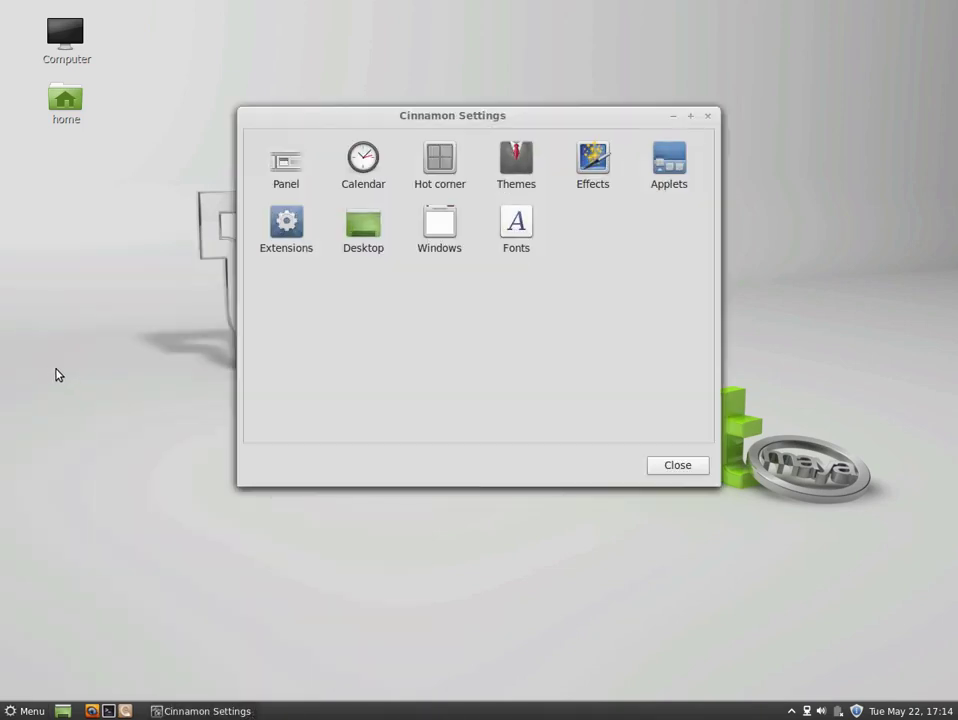
{"action": "left_click_drag", "start_coordinate": [422, 127], "coordinate": [416, 160]}
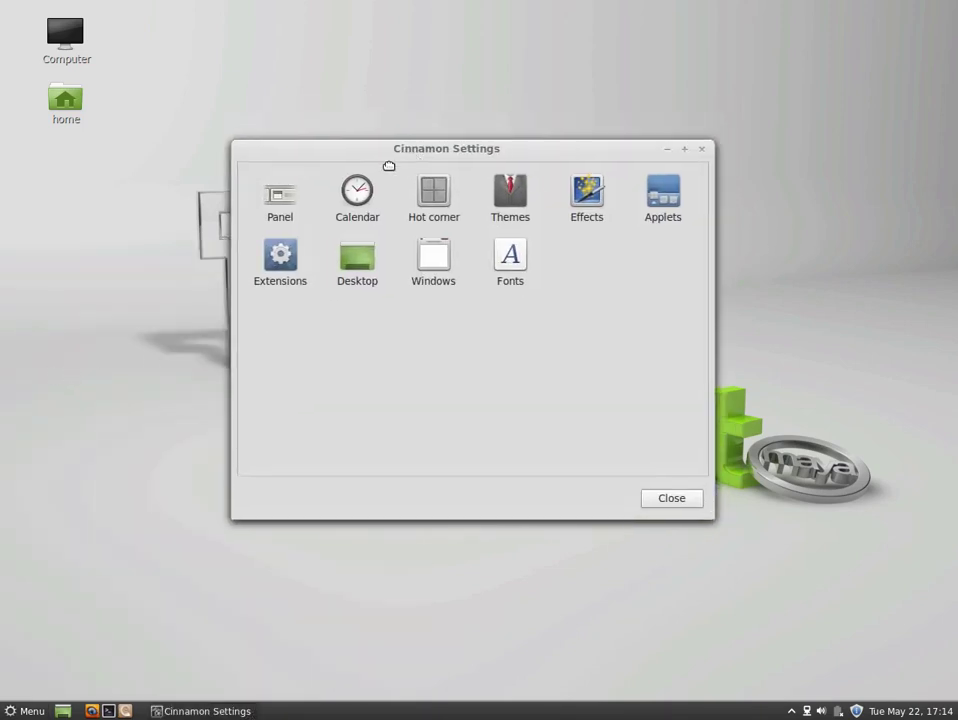
{"action": "left_click", "coordinate": [295, 190]}
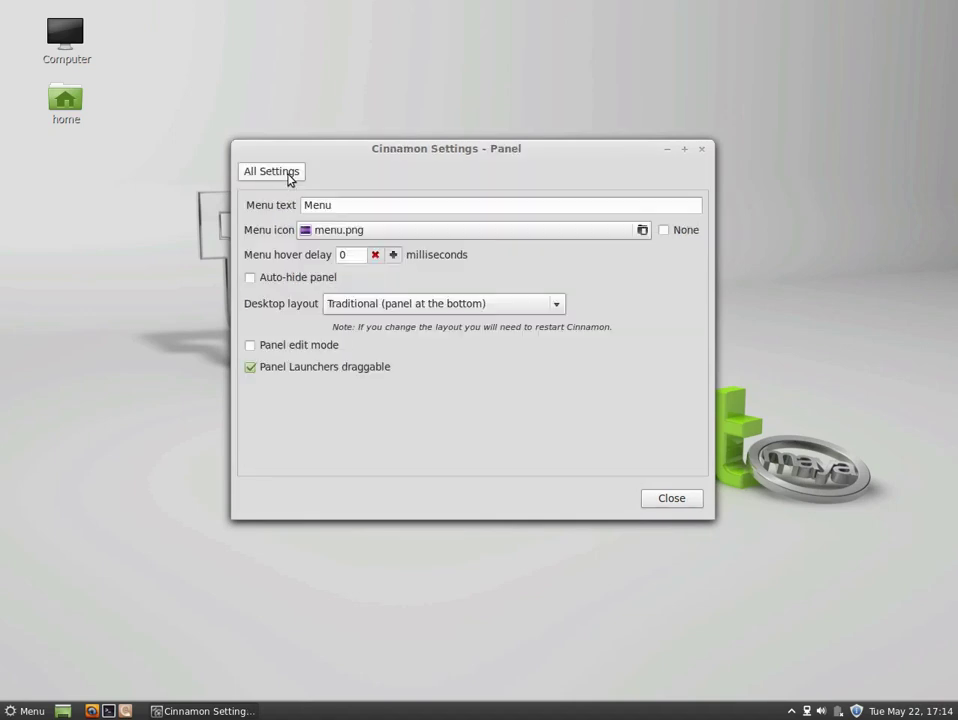
{"action": "left_click", "coordinate": [291, 176]}
{"action": "left_click", "coordinate": [355, 188]}
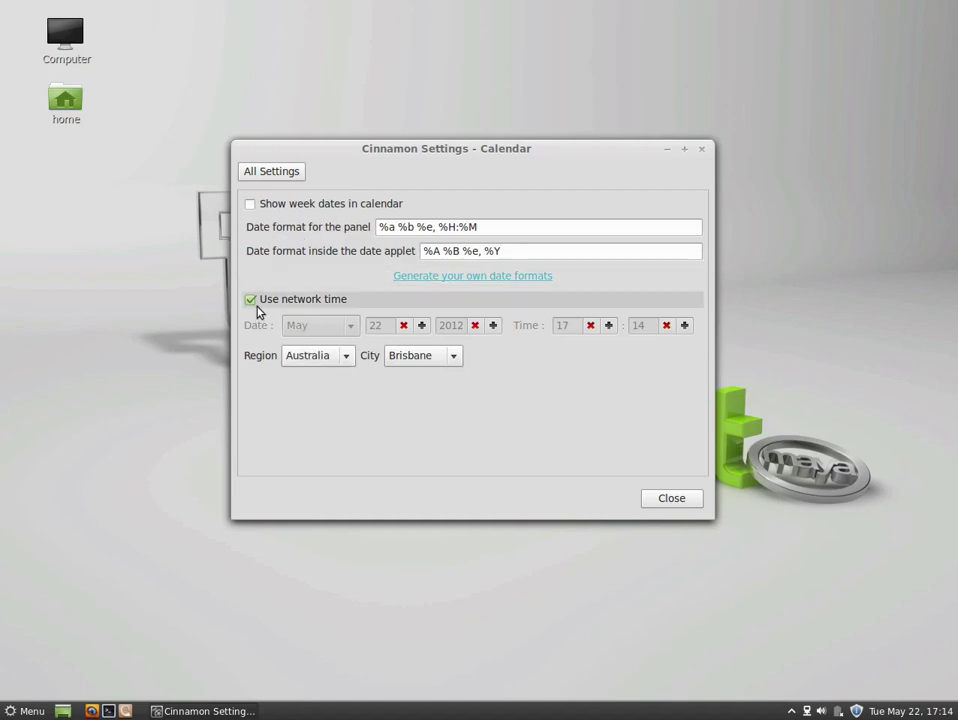
{"action": "left_click", "coordinate": [266, 175]}
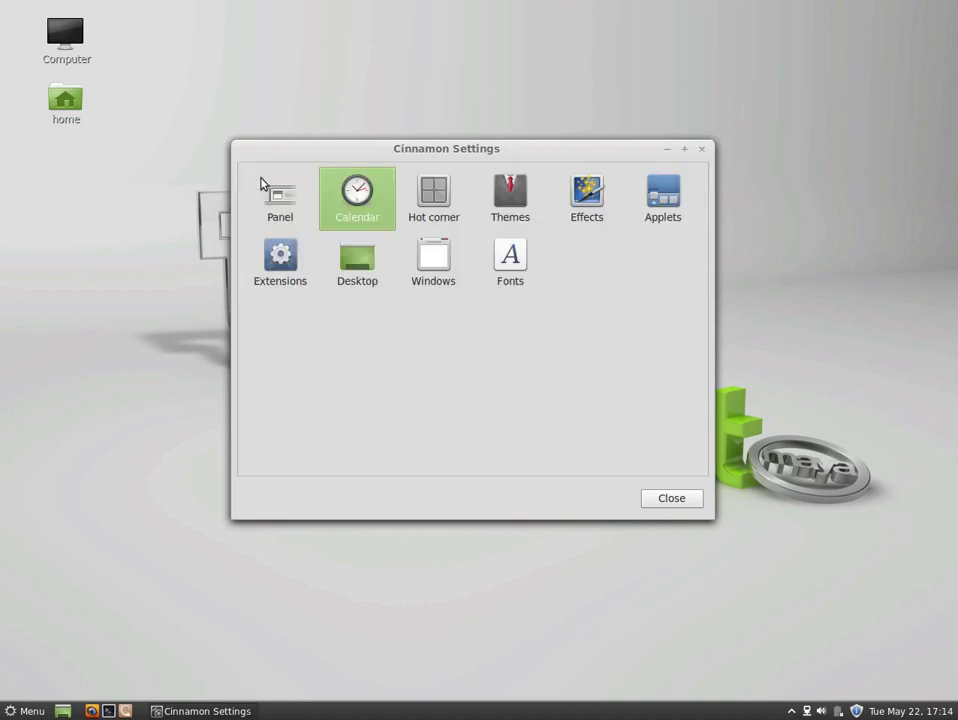
- View the Hot corner settings, check the function and position choices and return to the settings overview
{"action": "left_click", "coordinate": [424, 207]}
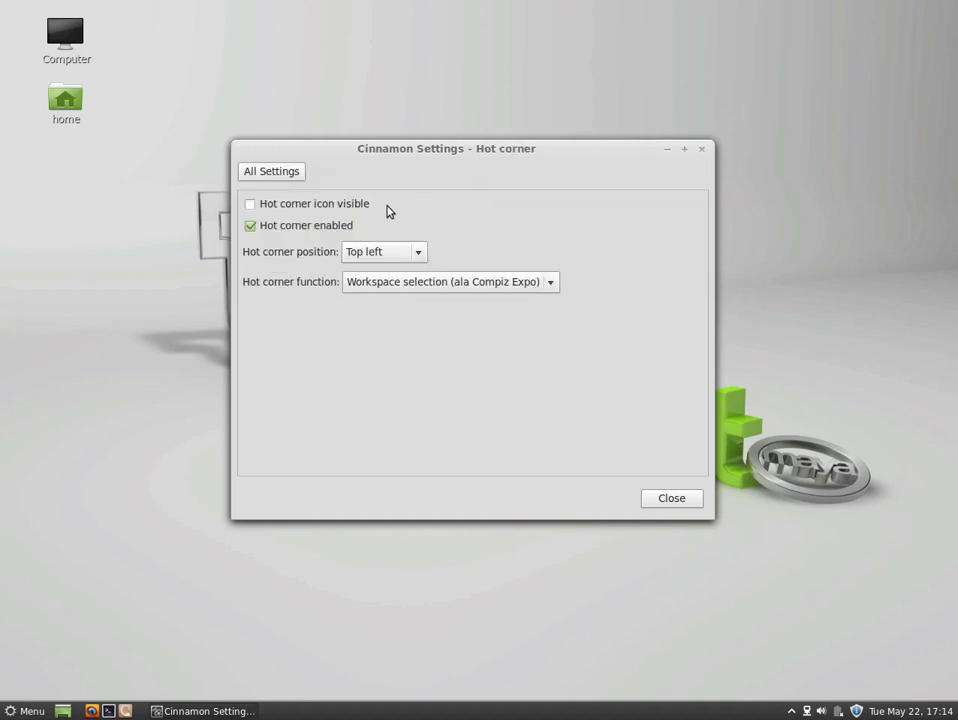
{"action": "left_click", "coordinate": [458, 281]}
{"action": "left_click", "coordinate": [436, 278]}
{"action": "left_click", "coordinate": [420, 252]}
{"action": "left_click", "coordinate": [421, 252]}
{"action": "left_click", "coordinate": [283, 175]}
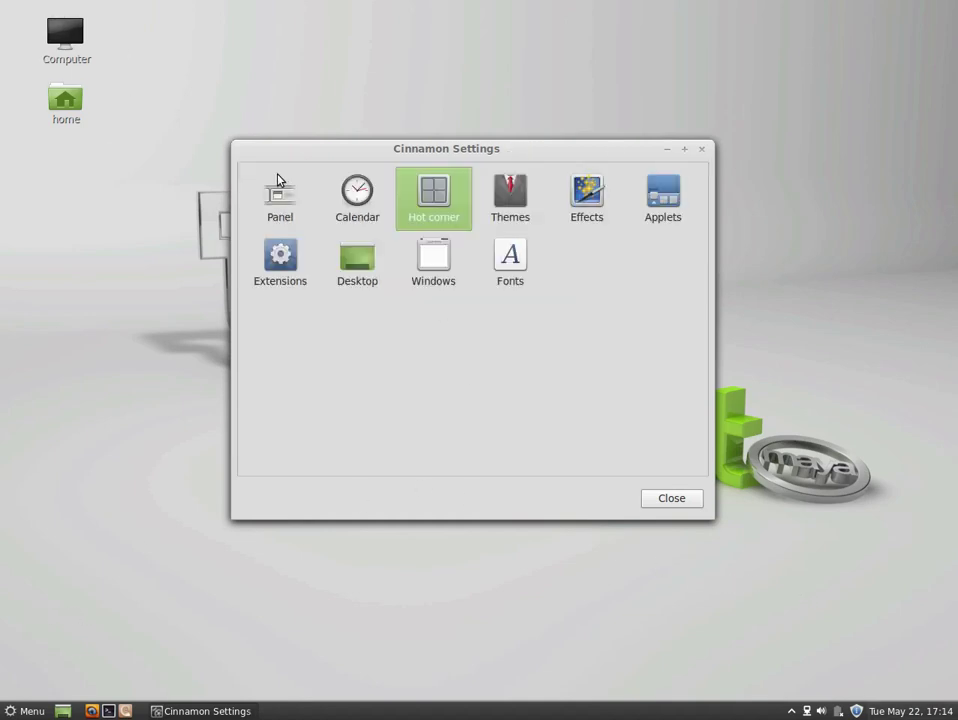
- Open the Themes settings, apply the ICS Cinnamon theme and preview the application menu's look
{"action": "left_click", "coordinate": [509, 189]}
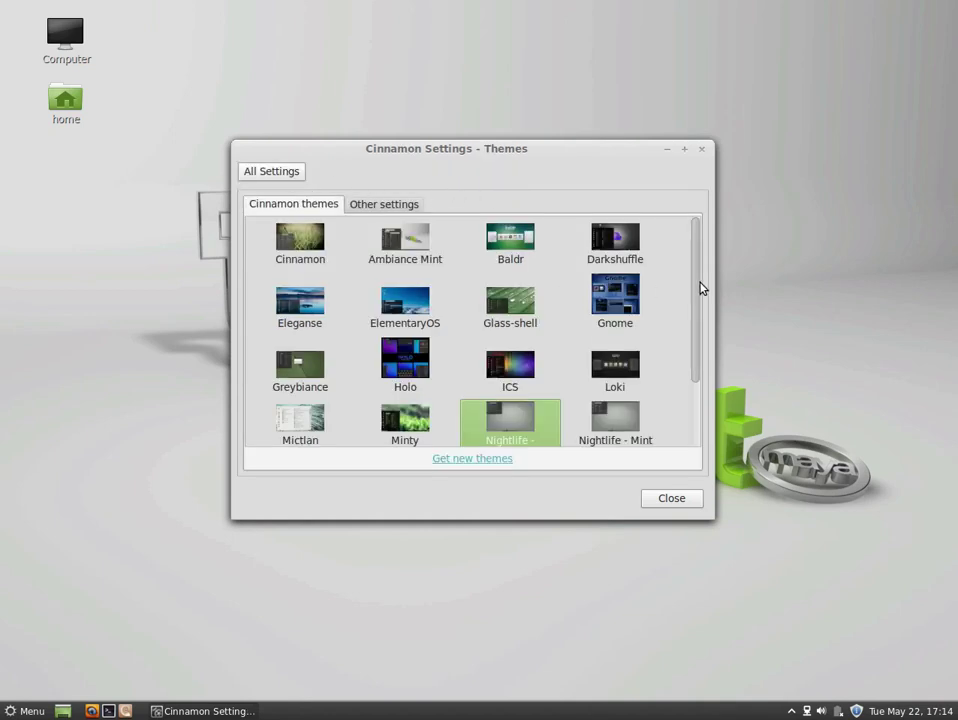
{"action": "left_click_drag", "start_coordinate": [695, 287], "coordinate": [697, 313]}
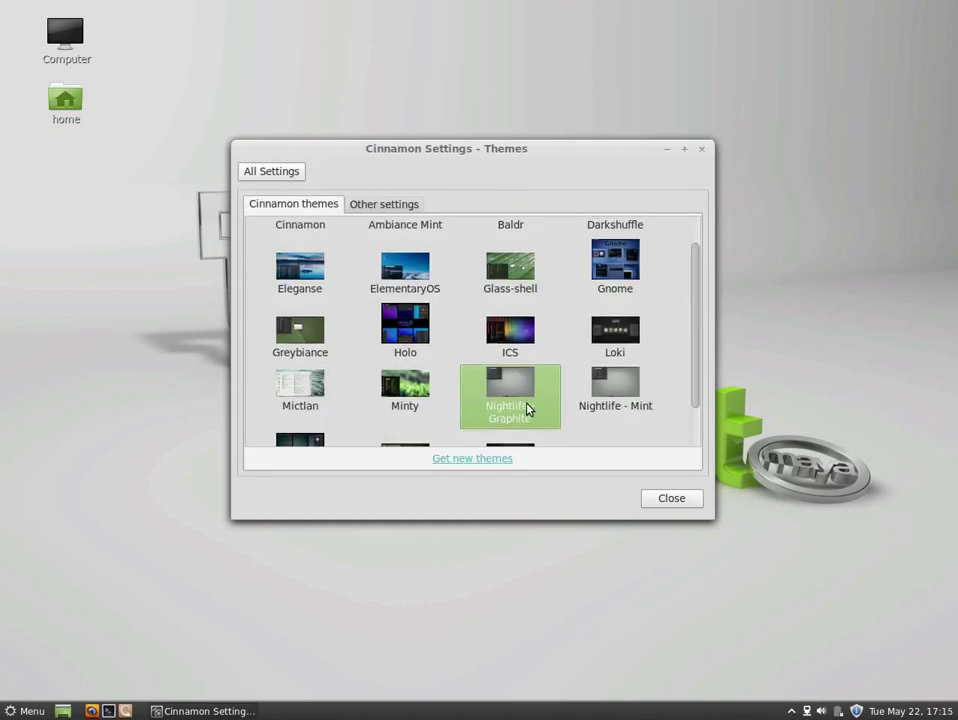
{"action": "left_click", "coordinate": [519, 333]}
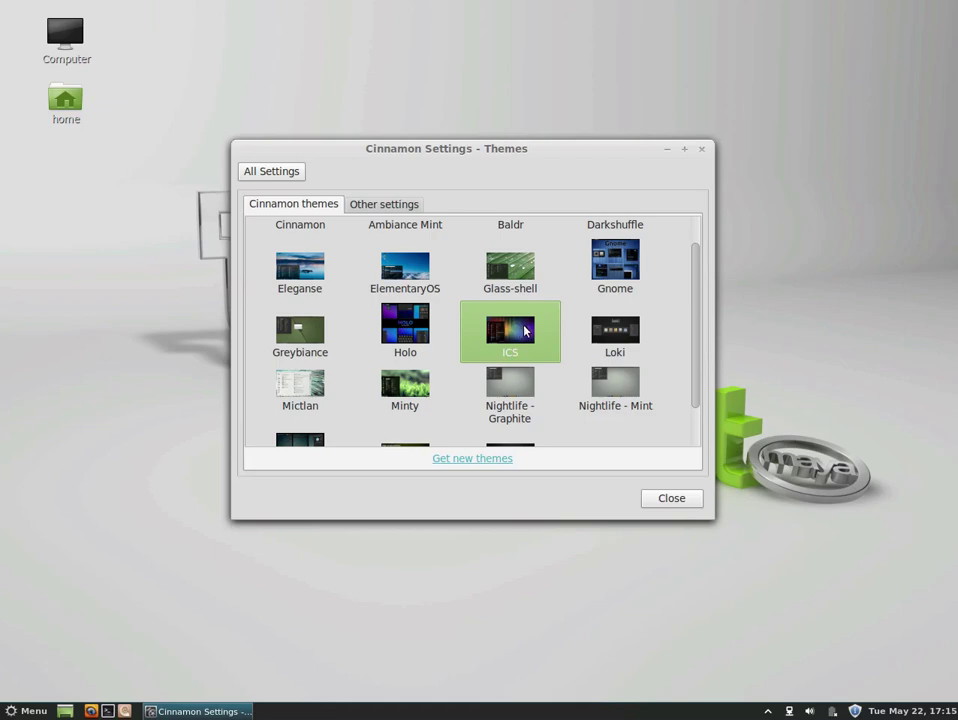
{"action": "left_click", "coordinate": [30, 712]}
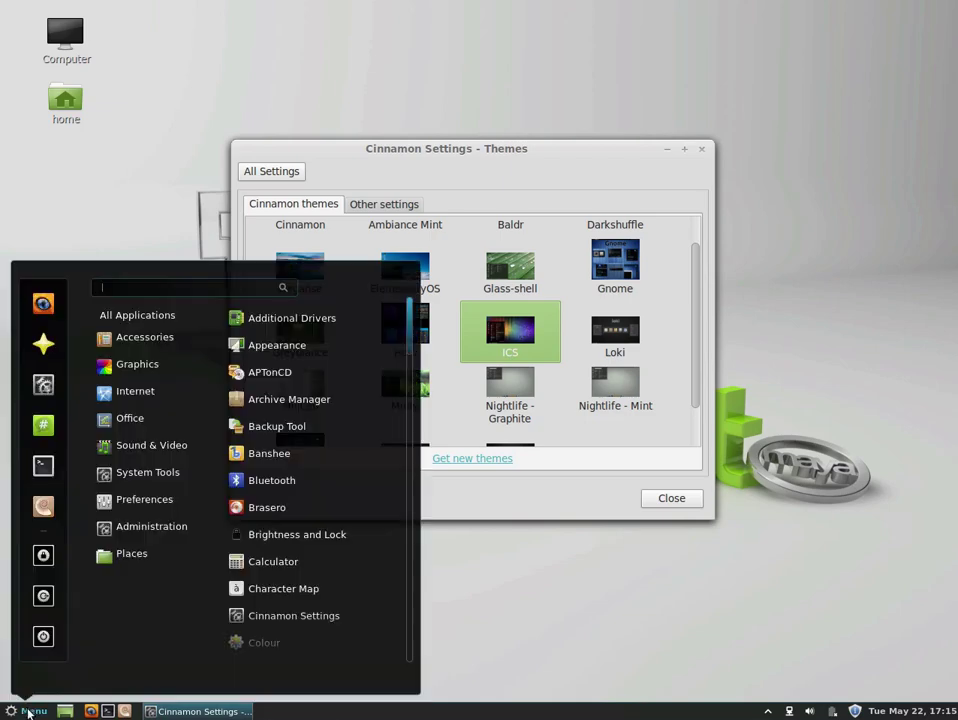
{"action": "left_click", "coordinate": [30, 712]}
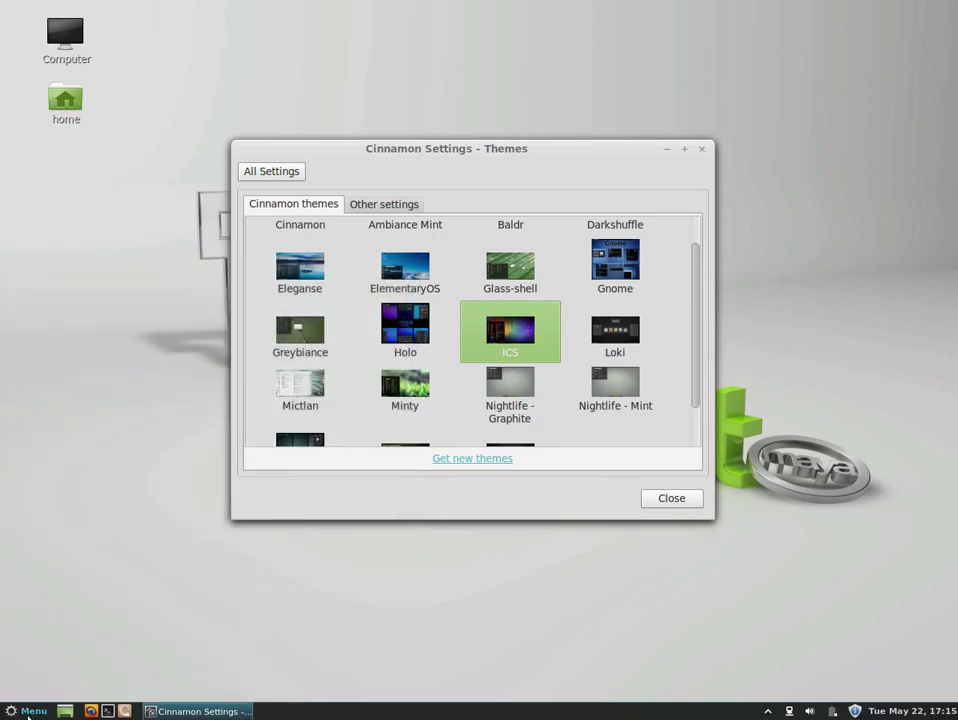
- Open the file manager from the menu, browse the Desktop to Music folders, close it and check the application menu again
{"action": "left_click", "coordinate": [29, 712]}
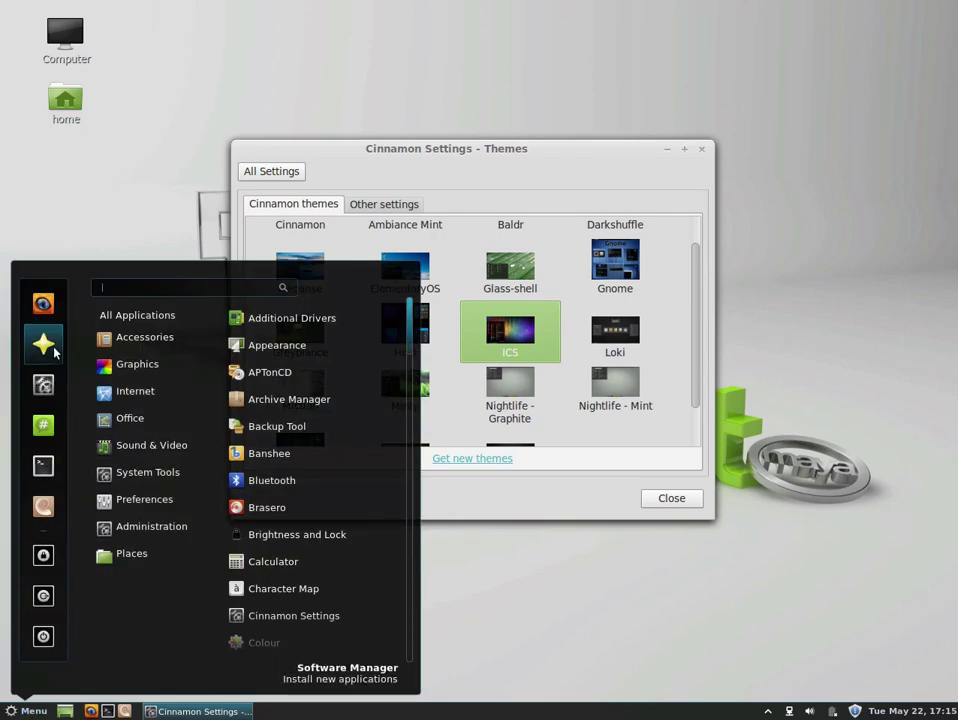
{"action": "left_click", "coordinate": [43, 505]}
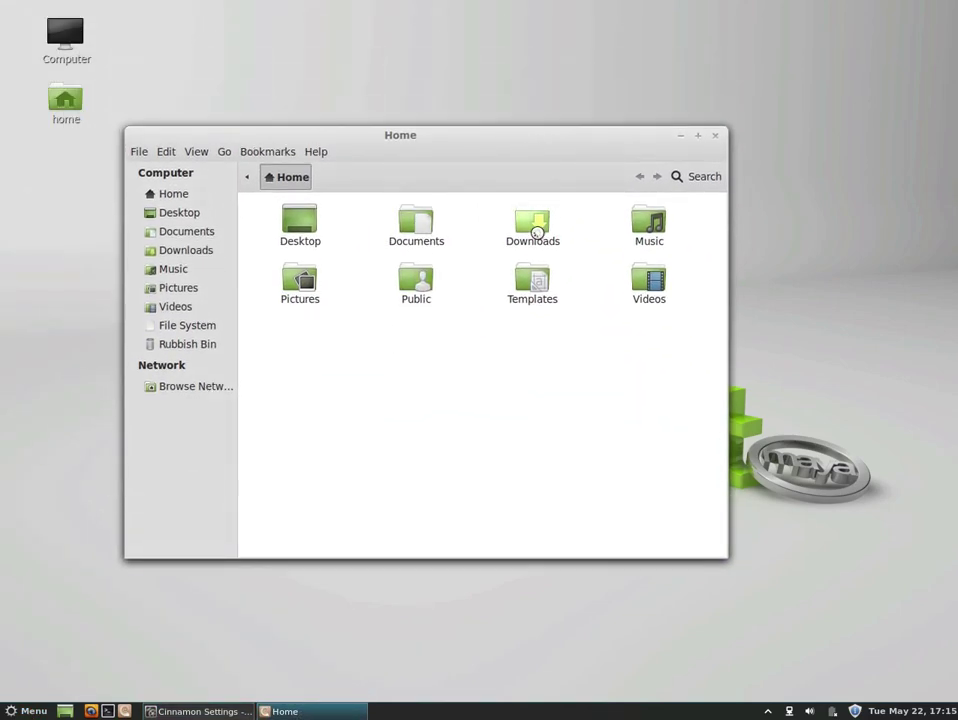
{"action": "left_click", "coordinate": [167, 212]}
{"action": "left_click", "coordinate": [180, 233]}
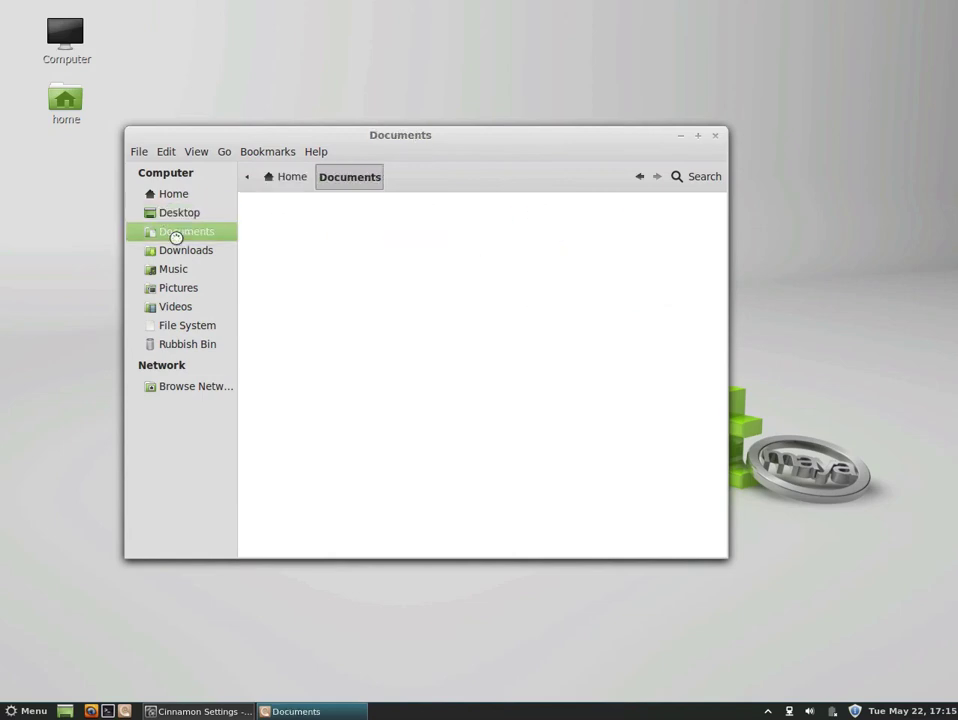
{"action": "left_click", "coordinate": [173, 251]}
{"action": "left_click", "coordinate": [171, 270]}
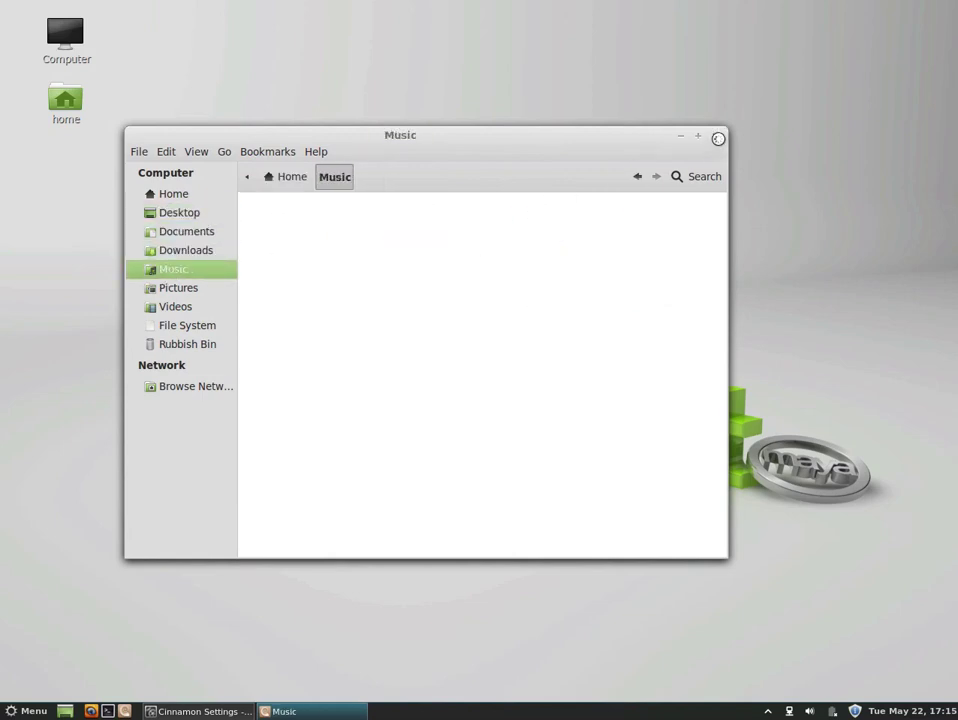
{"action": "left_click", "coordinate": [714, 136]}
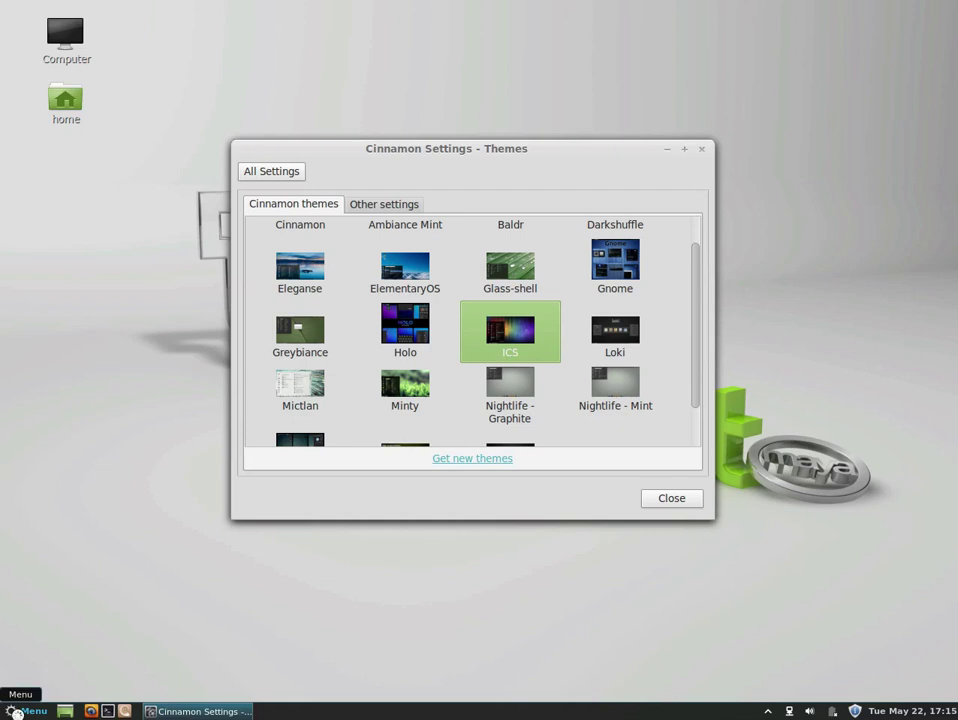
{"action": "left_click", "coordinate": [17, 712]}
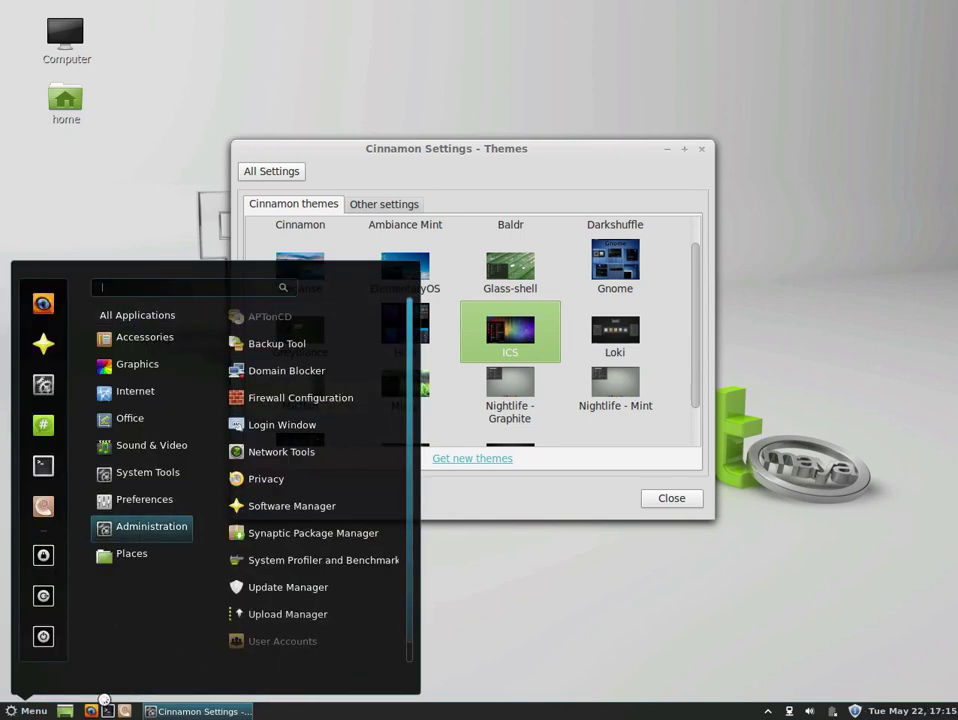
{"action": "left_click", "coordinate": [682, 340]}
- Apply the Gnome Cinnamon theme and preview the application menu's look
{"action": "left_click", "coordinate": [617, 265]}
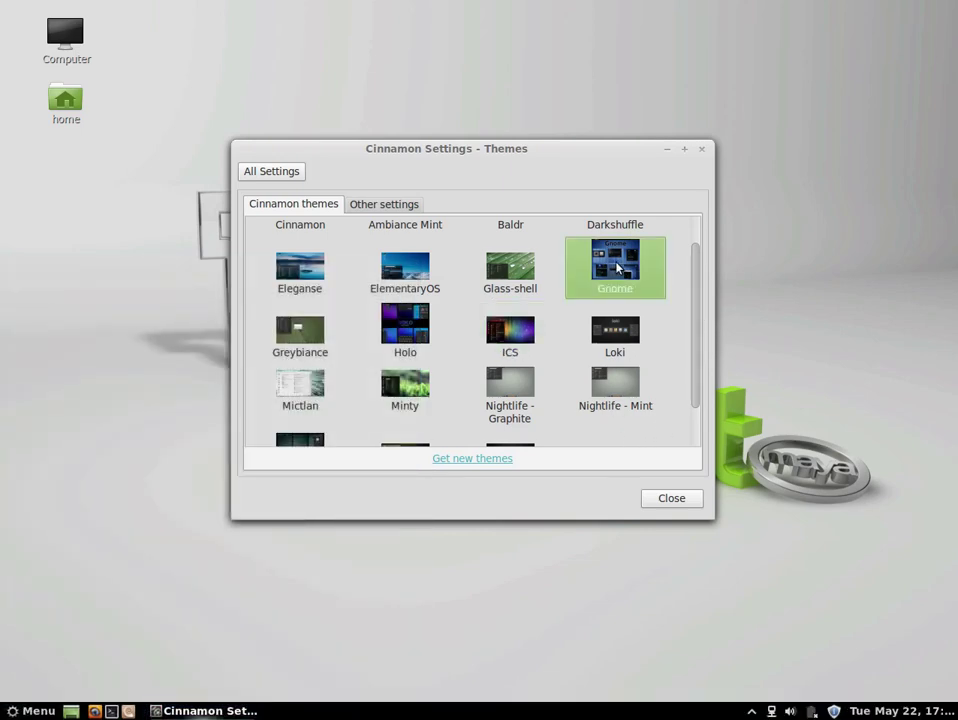
{"action": "left_click", "coordinate": [31, 711]}
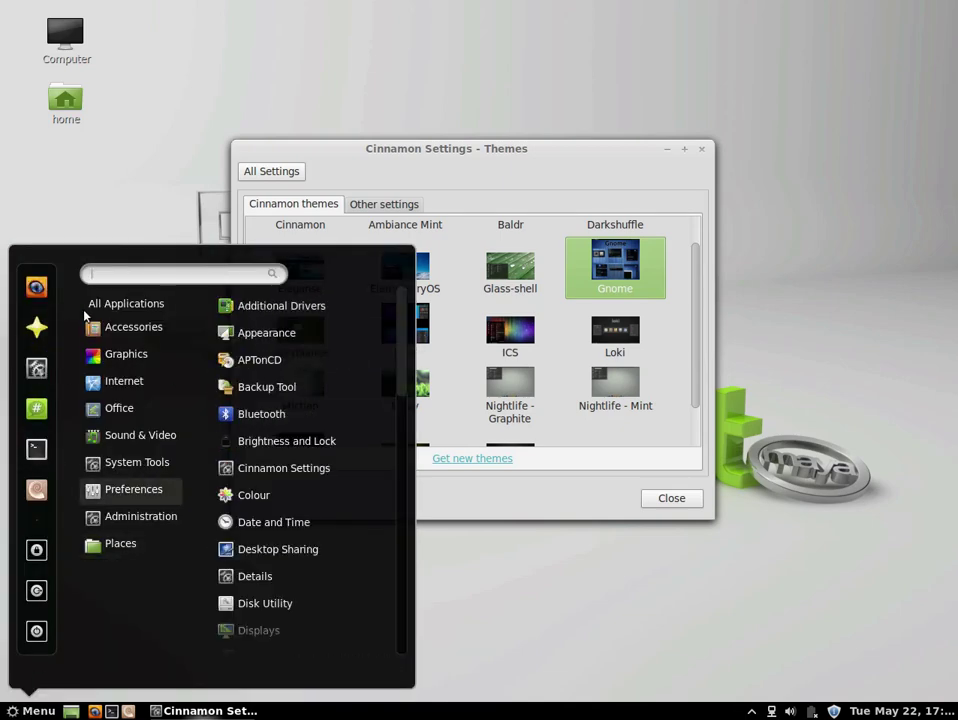
{"action": "left_click", "coordinate": [601, 437]}
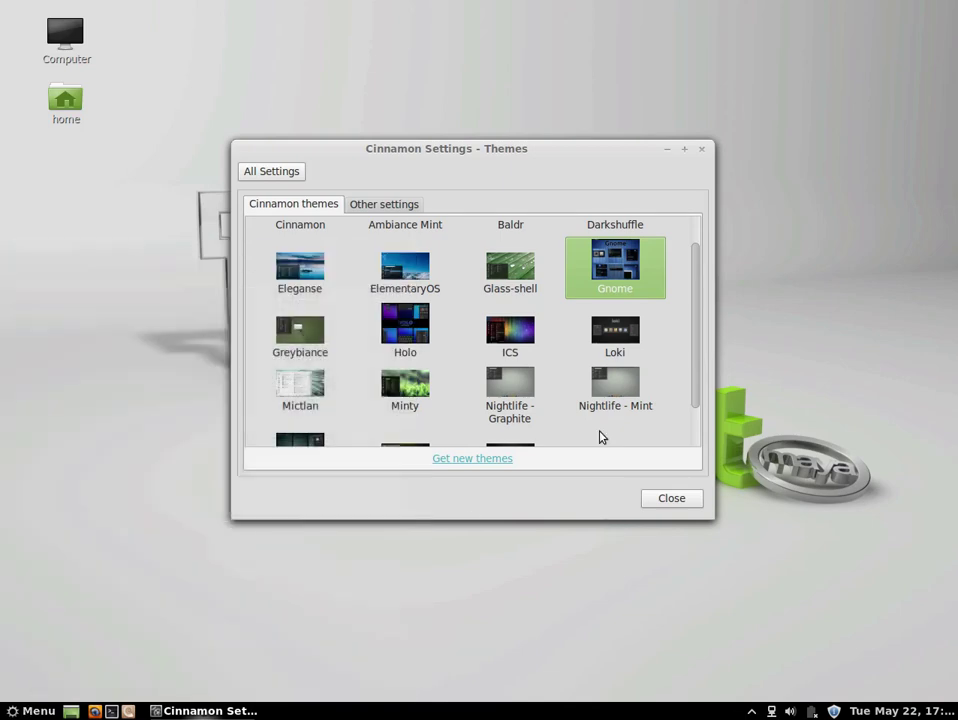
- Apply the Loki Cinnamon theme and preview the application menu with its Accessories, Preferences and Sound & Video categories
{"action": "left_click", "coordinate": [629, 336]}
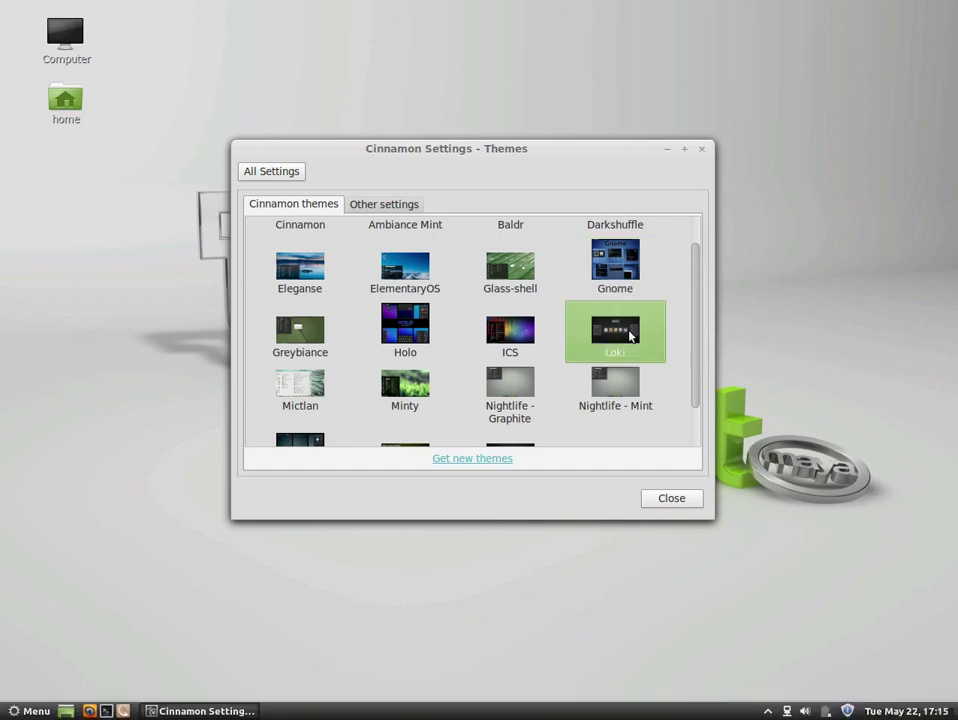
{"action": "left_click", "coordinate": [25, 711]}
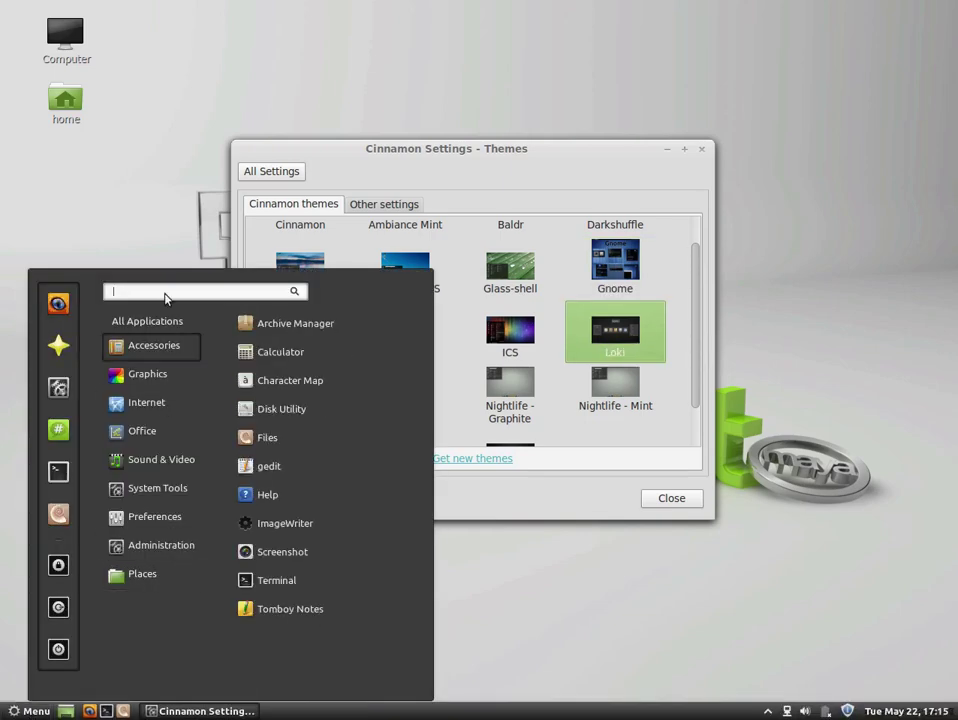
{"action": "mouse_move", "coordinate": [154, 516]}
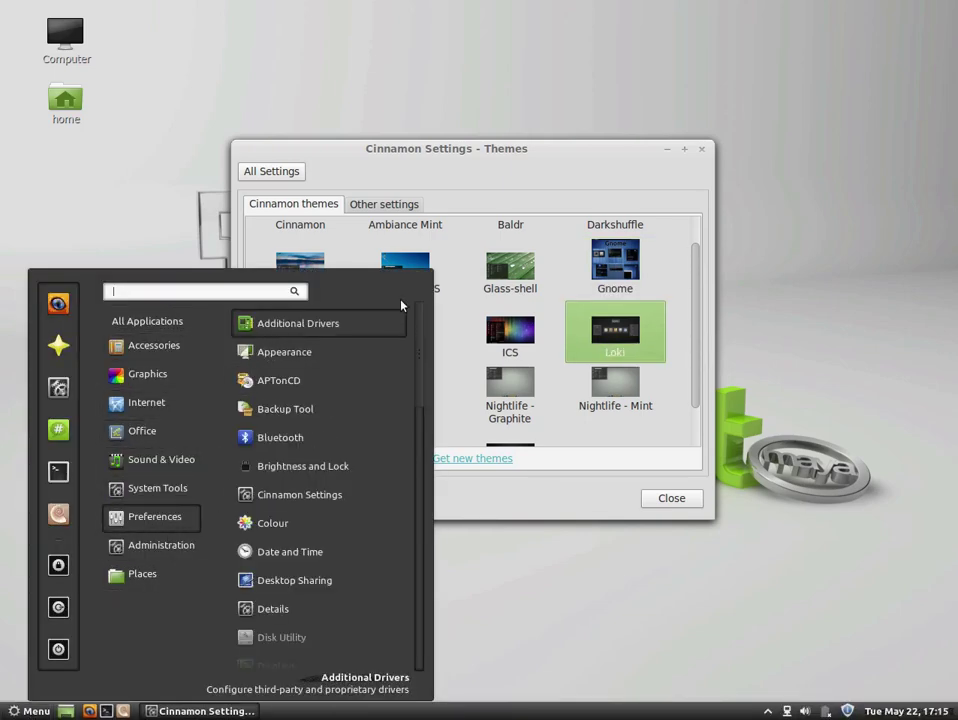
{"action": "mouse_move", "coordinate": [160, 459]}
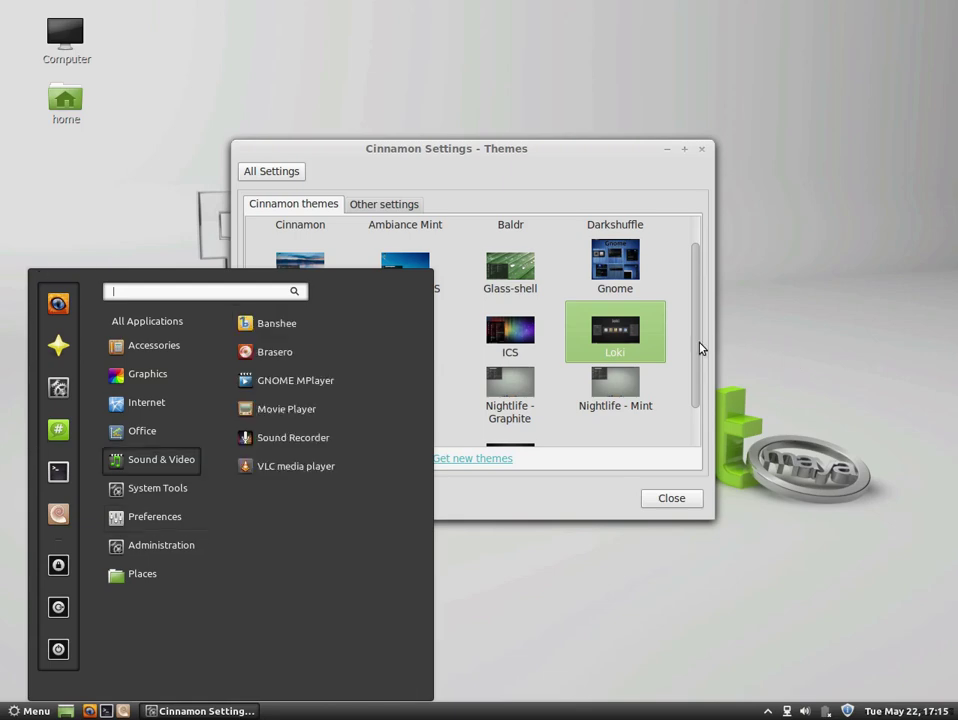
{"action": "left_click", "coordinate": [697, 381]}
- Apply the Minty Cinnamon theme
{"action": "left_click", "coordinate": [403, 388]}
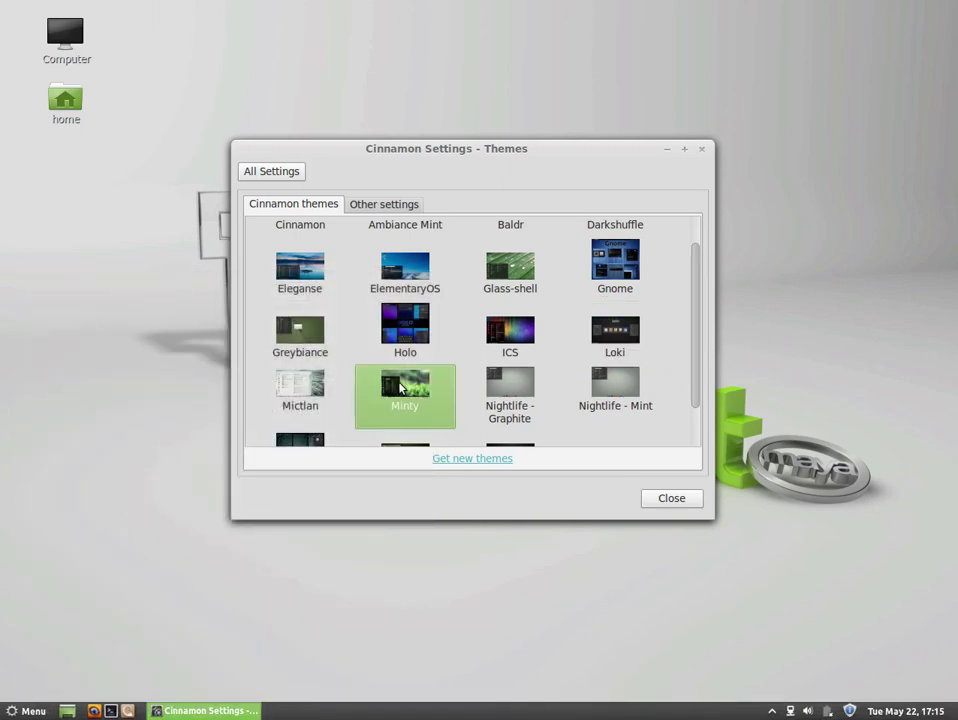
- Preview the application menu's look in the Minty theme, checking its Accessories category
{"action": "left_click", "coordinate": [26, 711]}
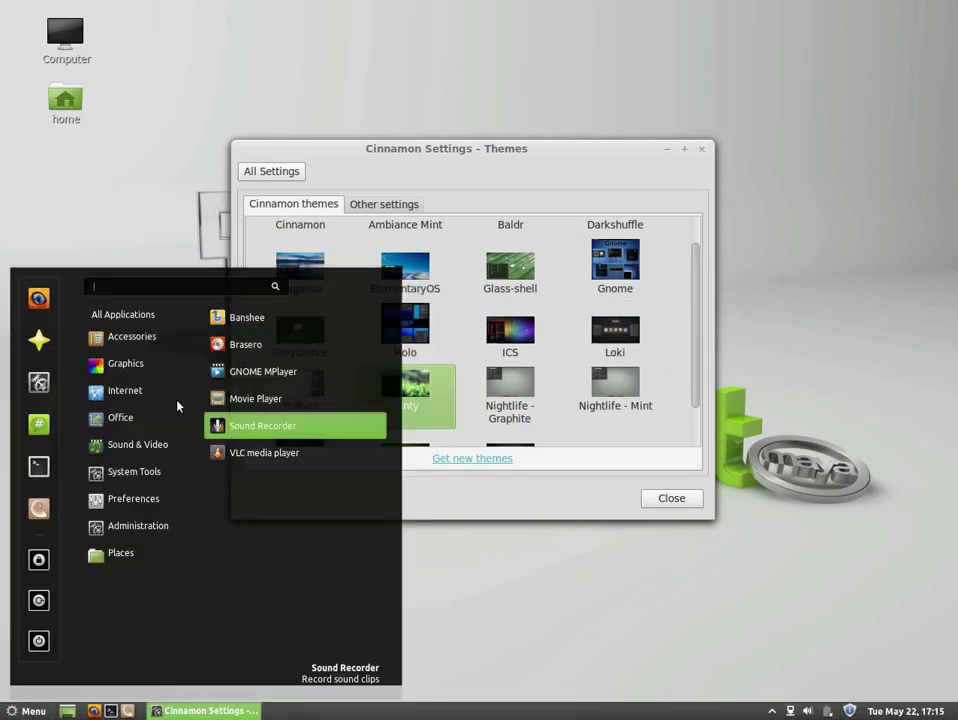
{"action": "mouse_move", "coordinate": [140, 337]}
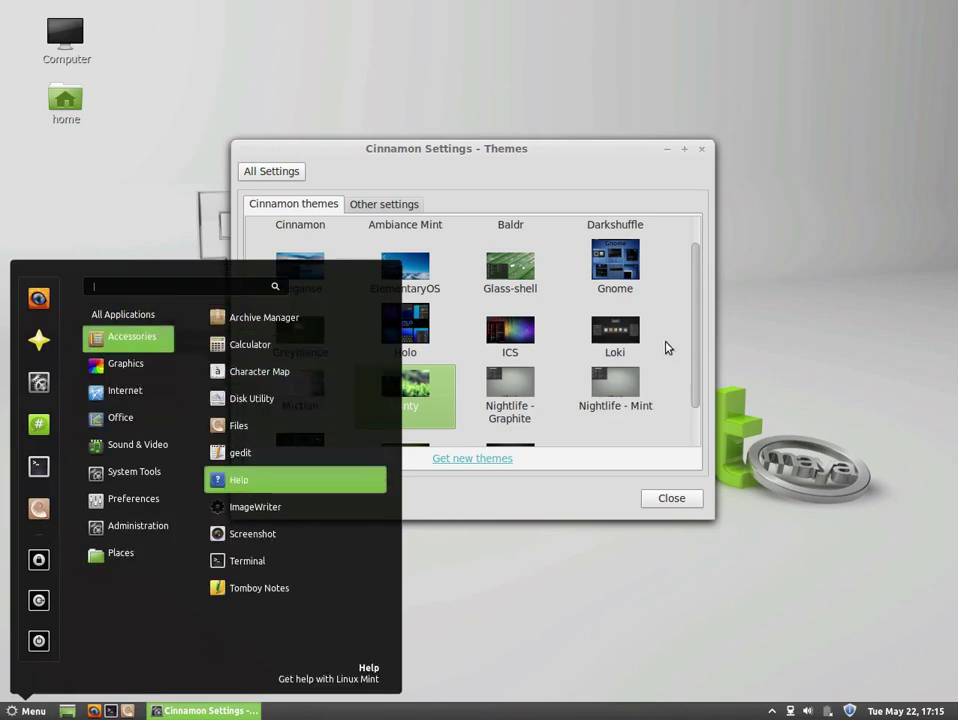
{"action": "left_click", "coordinate": [696, 352]}
- Apply the OMG Cinnamon theme and preview the application menu's look
{"action": "left_click_drag", "start_coordinate": [695, 361], "coordinate": [695, 420]}
{"action": "left_click", "coordinate": [293, 406]}
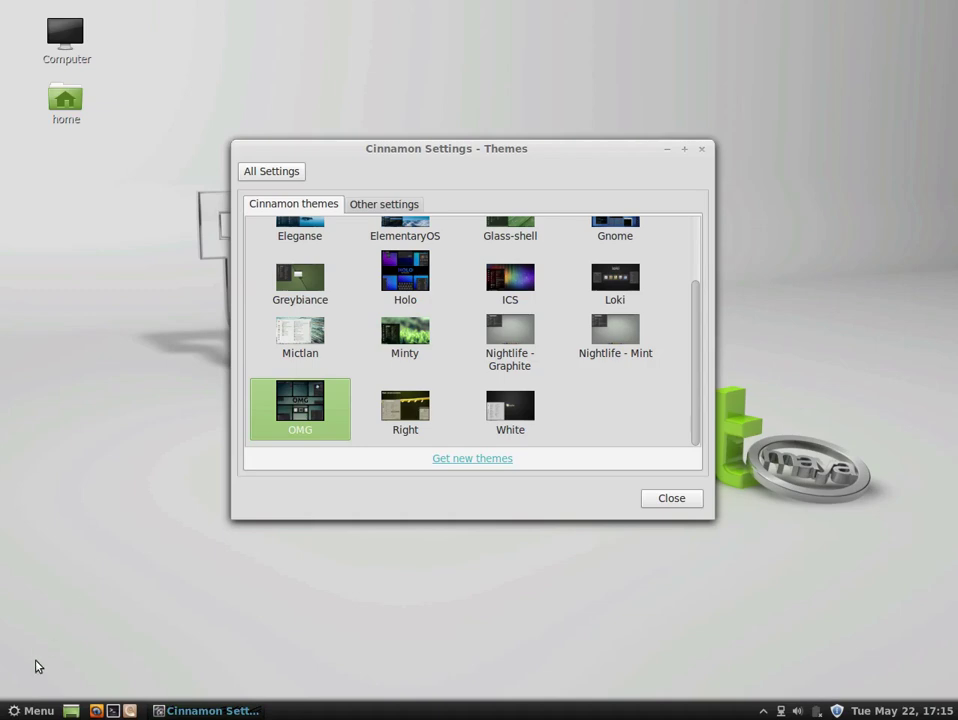
{"action": "left_click", "coordinate": [27, 706]}
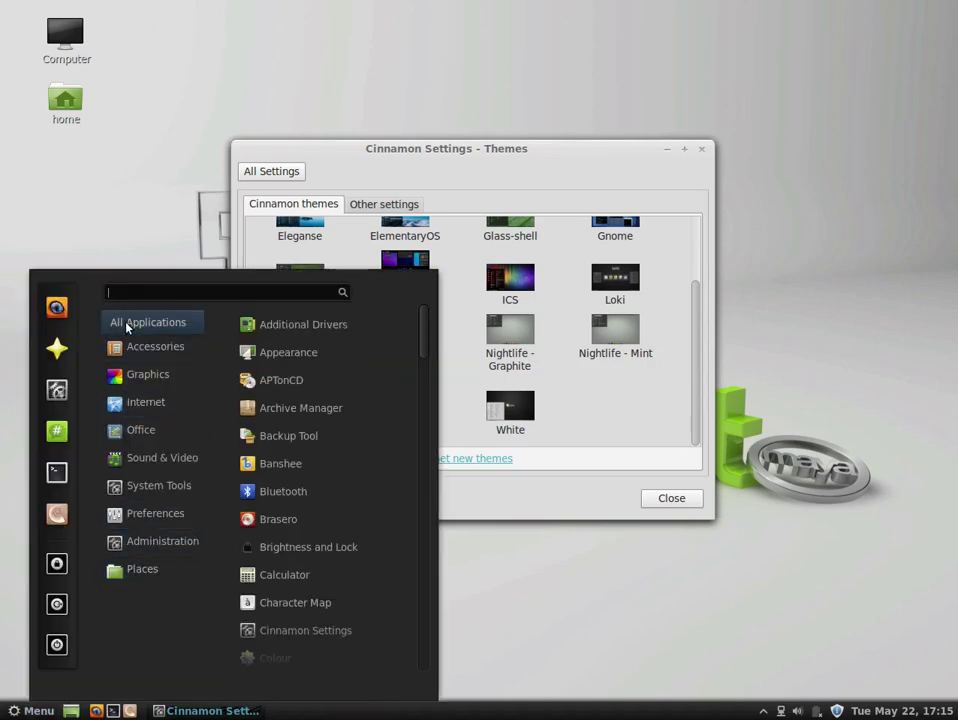
{"action": "left_click", "coordinate": [27, 710]}
{"action": "left_click", "coordinate": [27, 710]}
{"action": "left_click", "coordinate": [27, 710]}
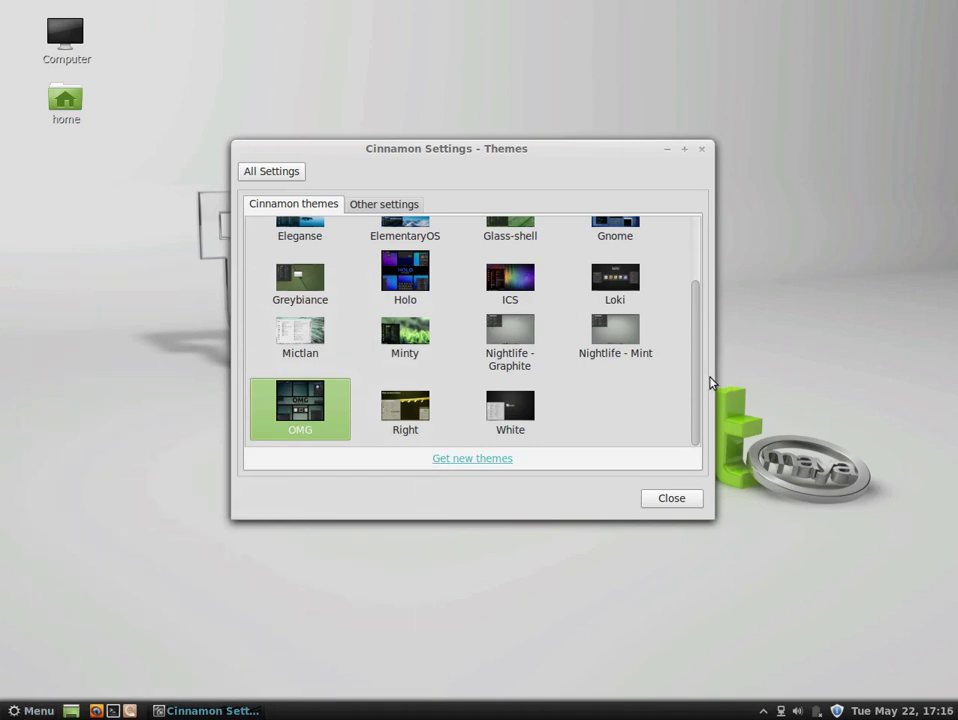
- Apply the Baldr Cinnamon theme and preview the application menu with its Internet category
{"action": "left_click_drag", "start_coordinate": [697, 387], "coordinate": [703, 312]}
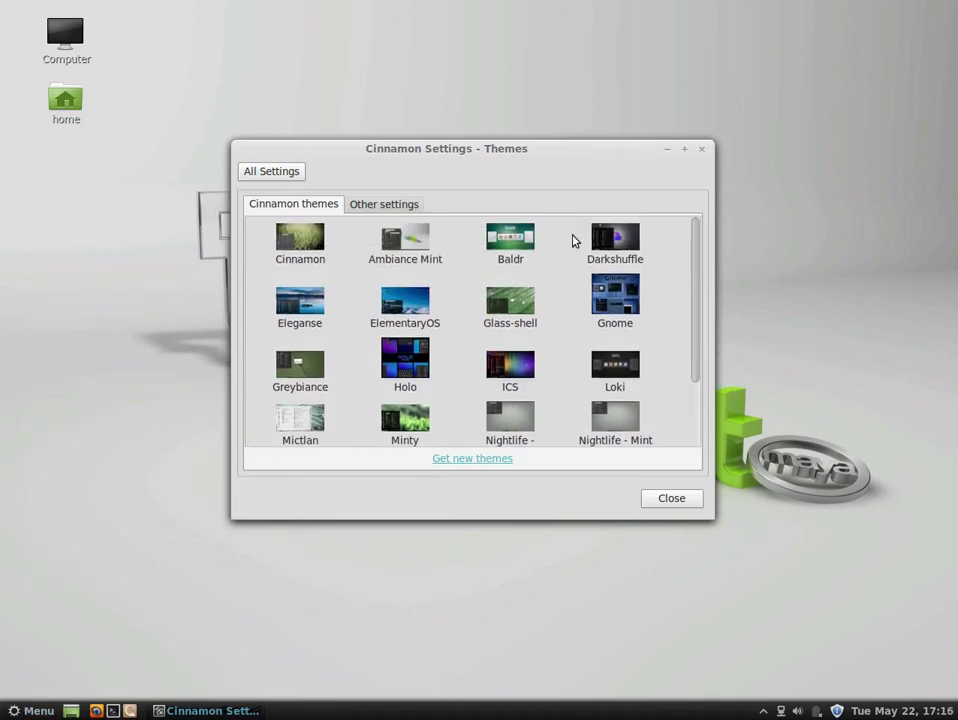
{"action": "left_click", "coordinate": [521, 237]}
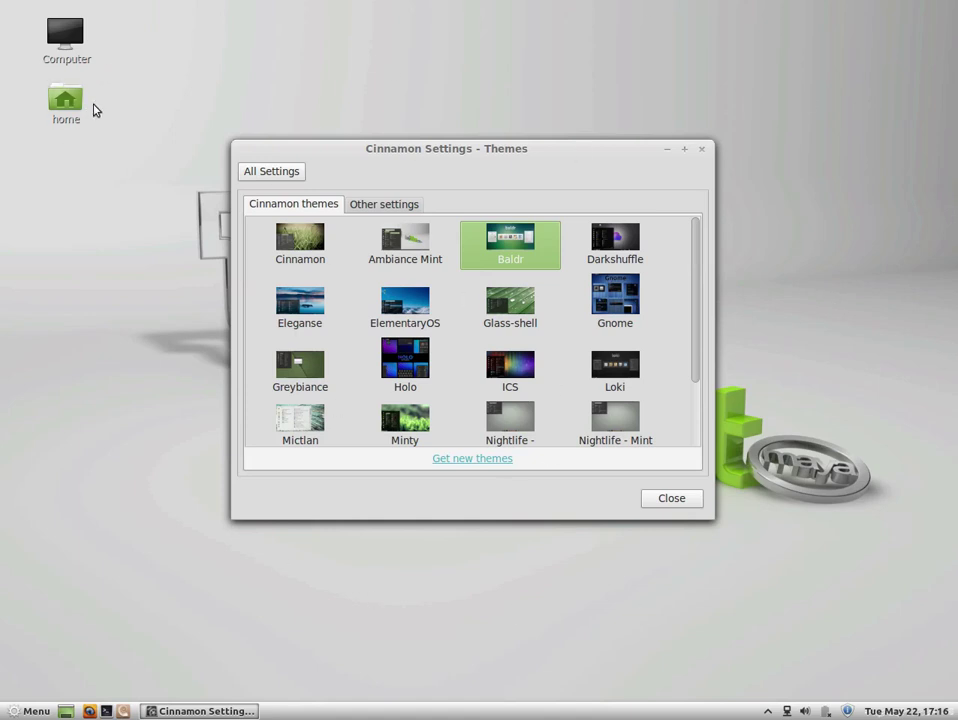
{"action": "left_click", "coordinate": [21, 708]}
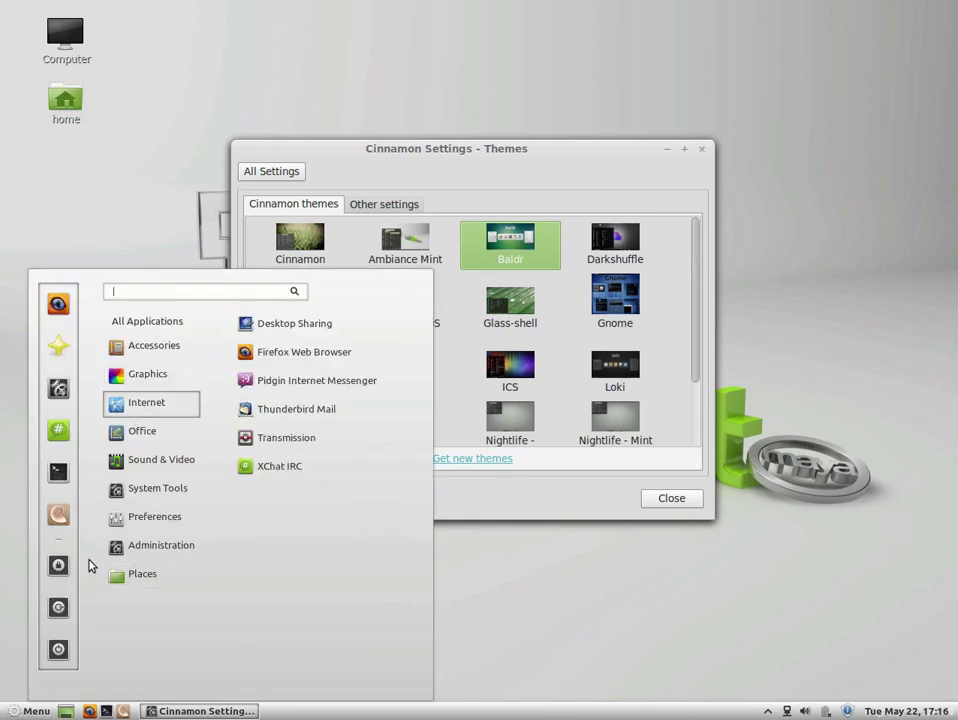
{"action": "left_click", "coordinate": [14, 711]}
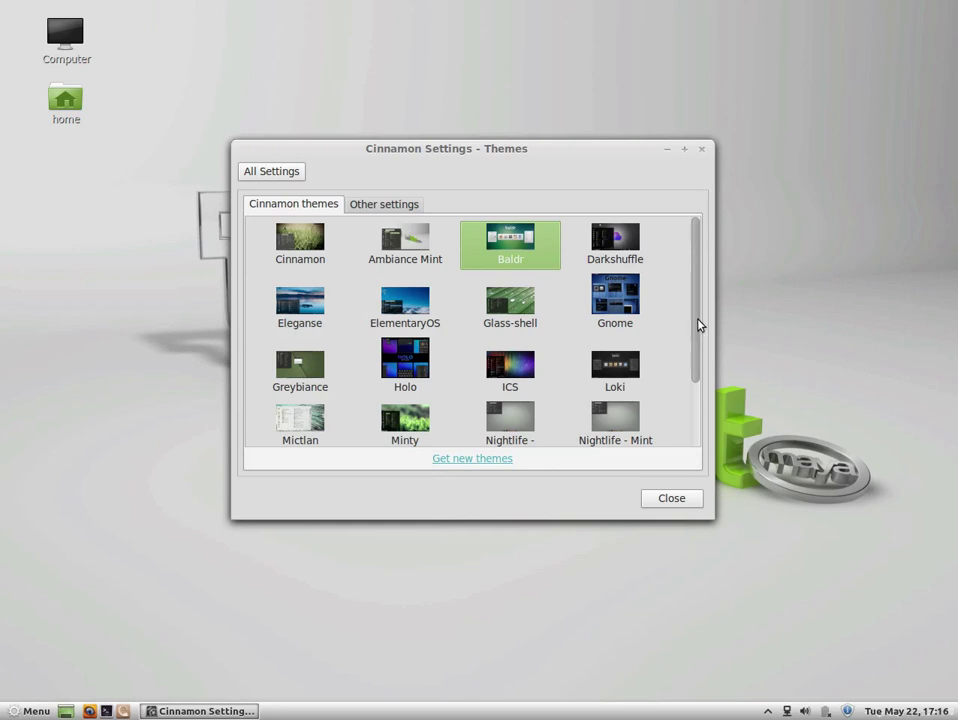
- Apply the Nightlife - Graphite Cinnamon theme and open the Effects settings page
{"action": "left_click_drag", "start_coordinate": [697, 325], "coordinate": [693, 351]}
{"action": "left_click", "coordinate": [504, 397]}
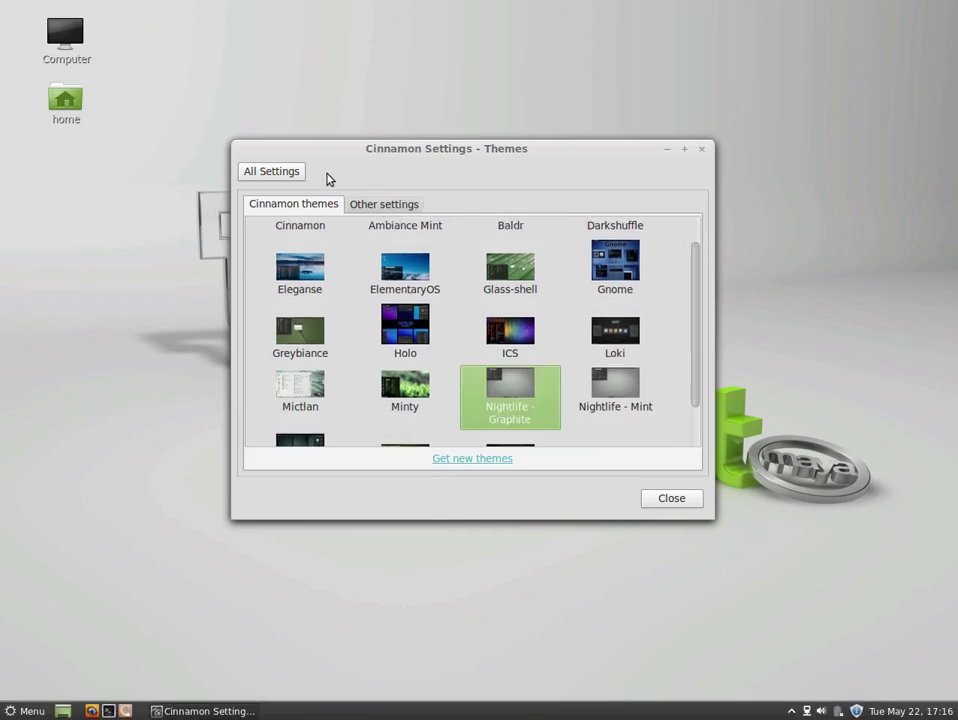
{"action": "left_click", "coordinate": [289, 177]}
{"action": "left_click", "coordinate": [598, 193]}
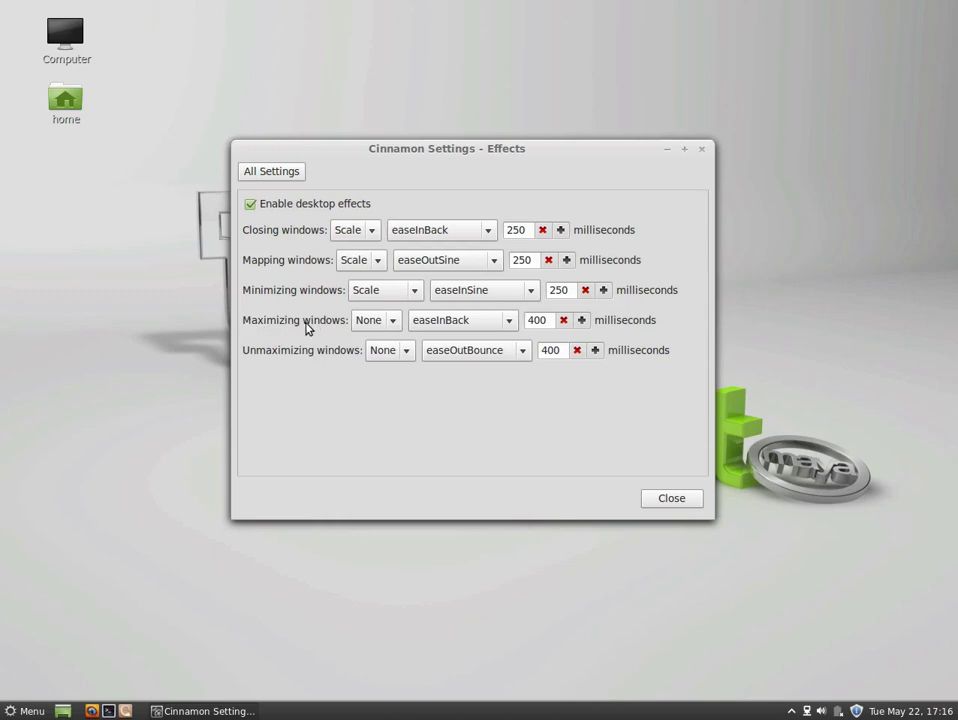
- Open the home folder from the desktop, move its window behind the Effects settings and return to the settings
{"action": "double_click", "coordinate": [66, 100]}
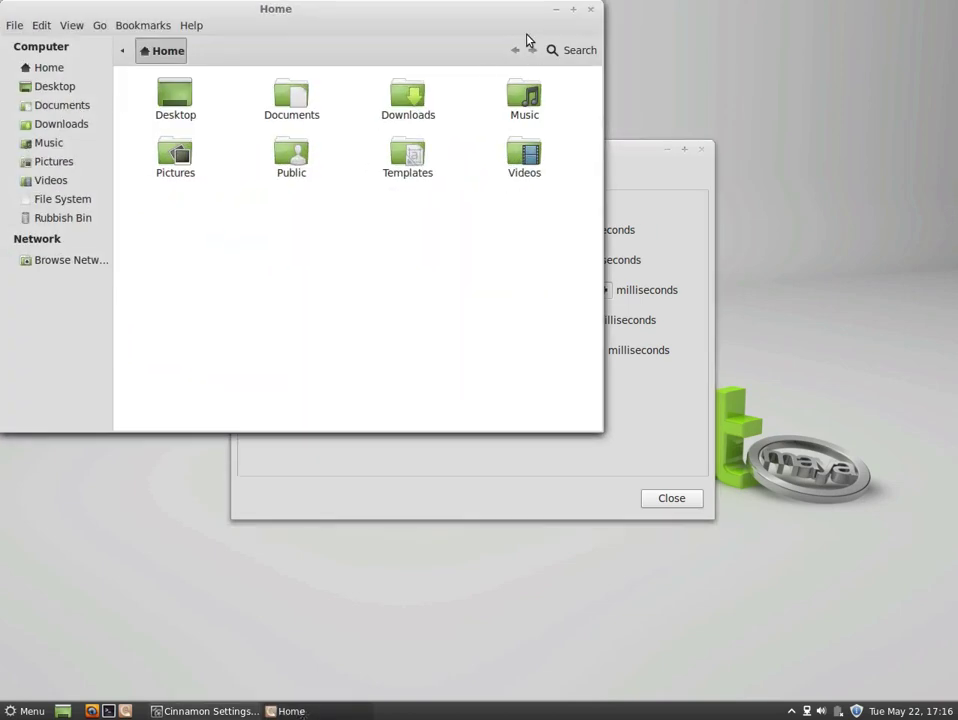
{"action": "left_click_drag", "start_coordinate": [526, 34], "coordinate": [725, 220]}
{"action": "left_click", "coordinate": [616, 169]}
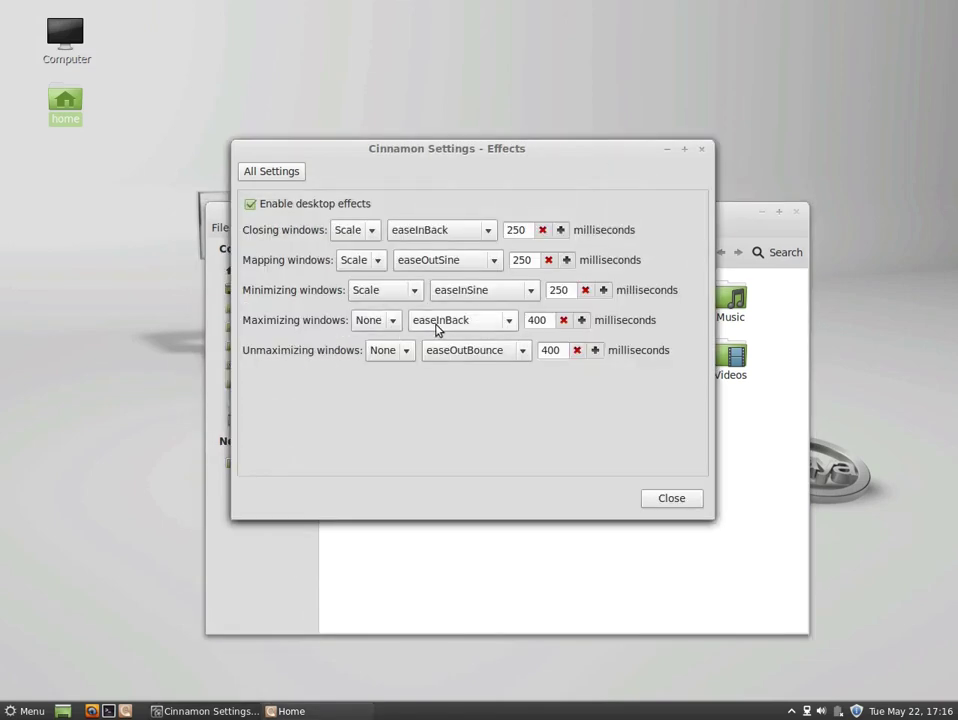
- Keep the maximizing windows effect at None and set its transition to easeInBounce
{"action": "left_click", "coordinate": [399, 327]}
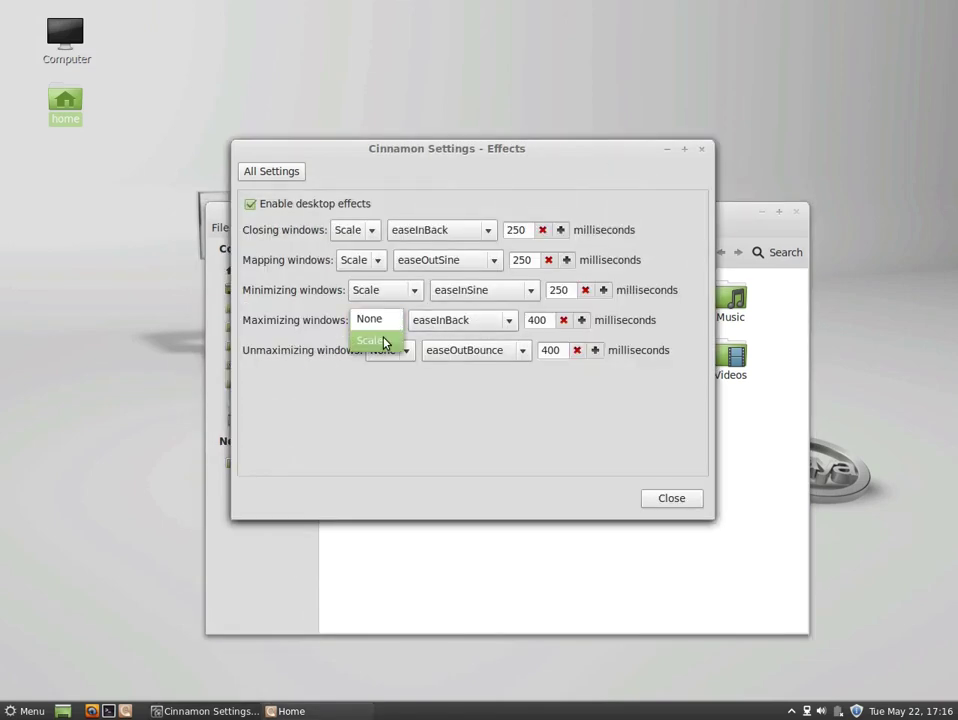
{"action": "left_click", "coordinate": [380, 323]}
{"action": "left_click", "coordinate": [462, 327]}
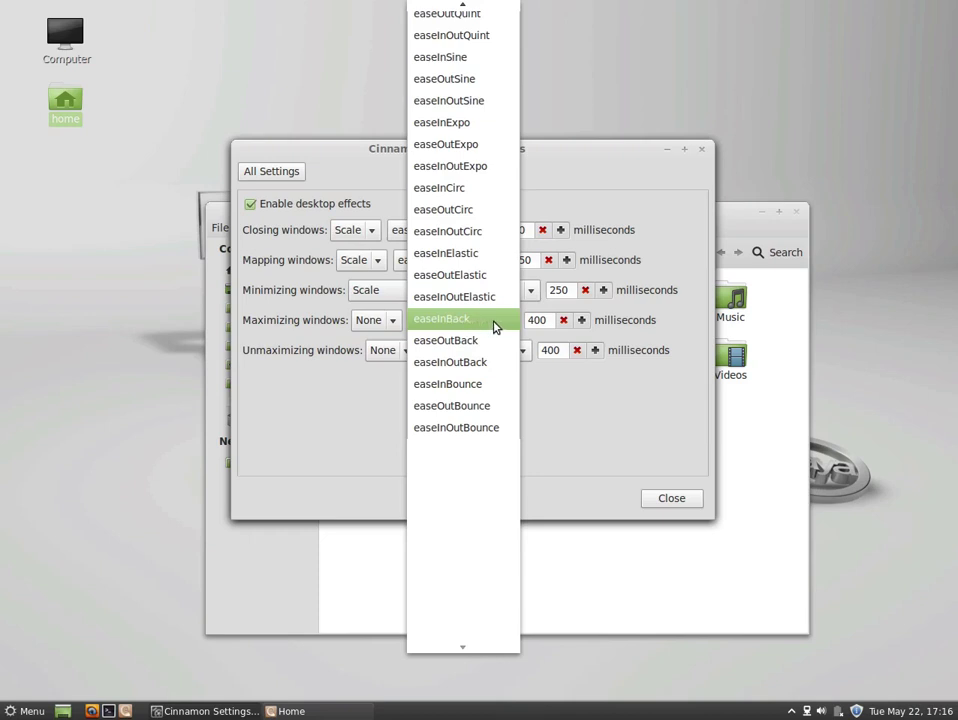
{"action": "left_click", "coordinate": [496, 387]}
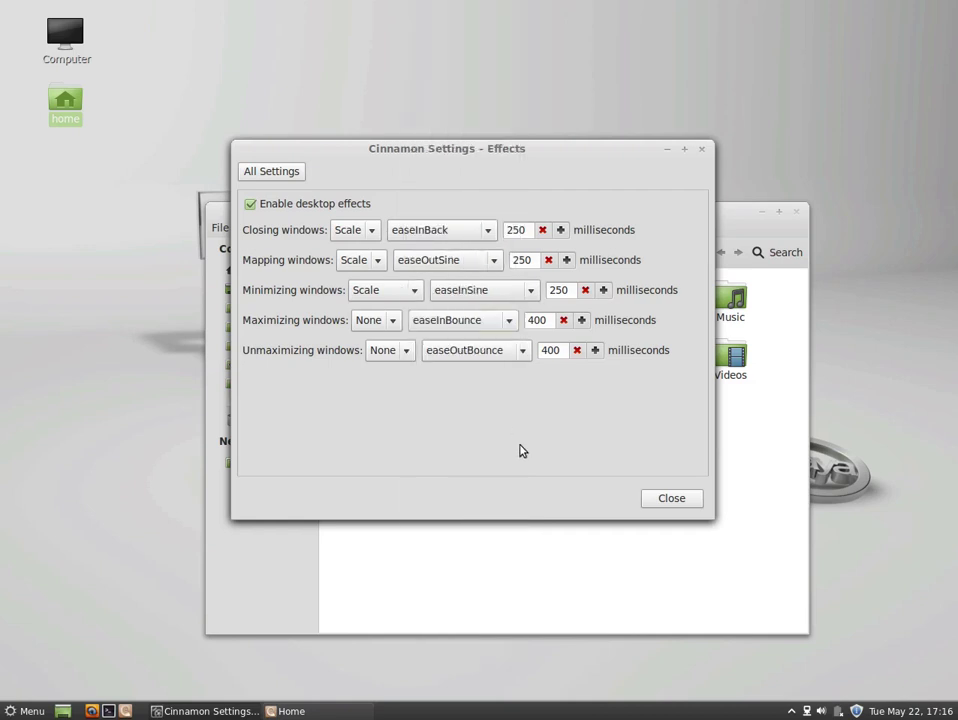
- Test the window effect by maximizing and restoring the Home window twice, returning to the Effects settings
{"action": "left_click", "coordinate": [543, 540]}
{"action": "left_click", "coordinate": [779, 212]}
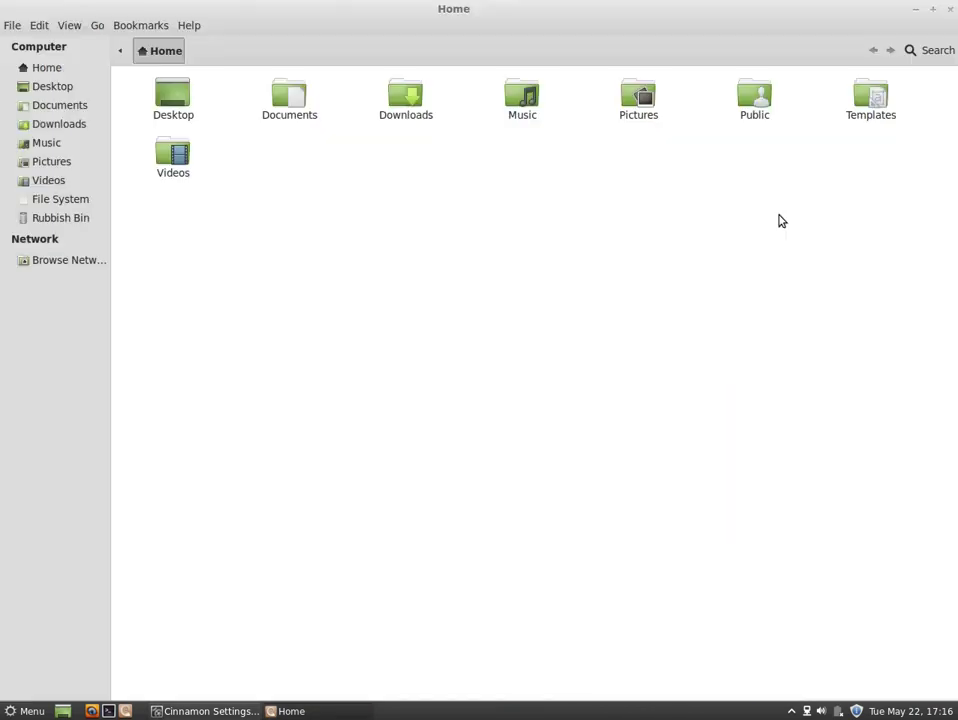
{"action": "left_click", "coordinate": [931, 11]}
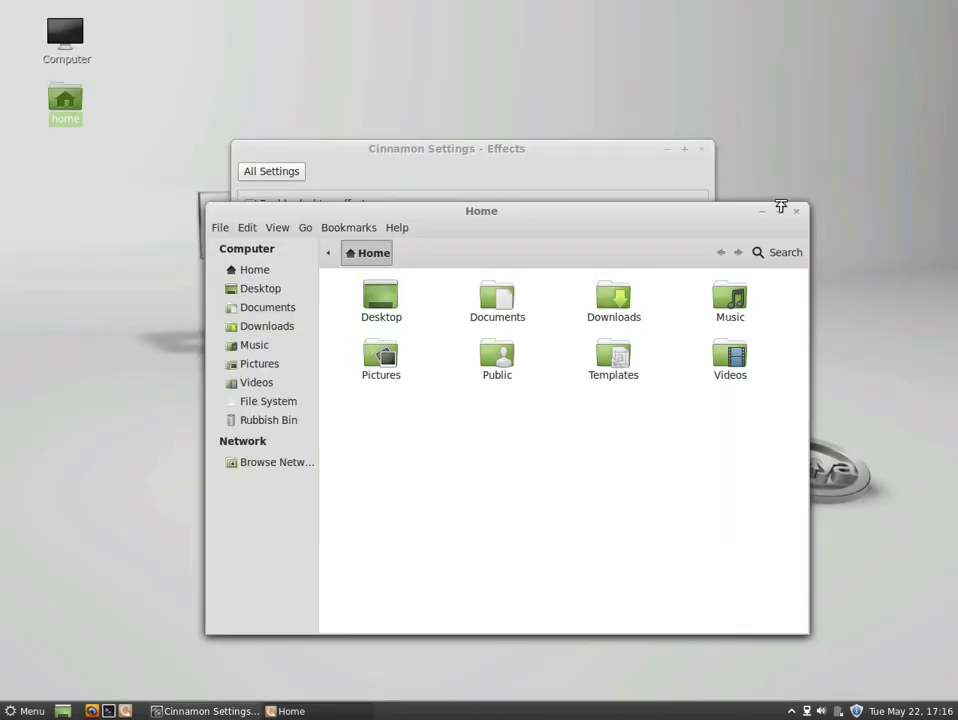
{"action": "left_click", "coordinate": [780, 212]}
{"action": "left_click", "coordinate": [932, 10]}
{"action": "left_click", "coordinate": [532, 155]}
- Set the maximizing windows transition to easeInBack and close the Home window
{"action": "left_click", "coordinate": [453, 320]}
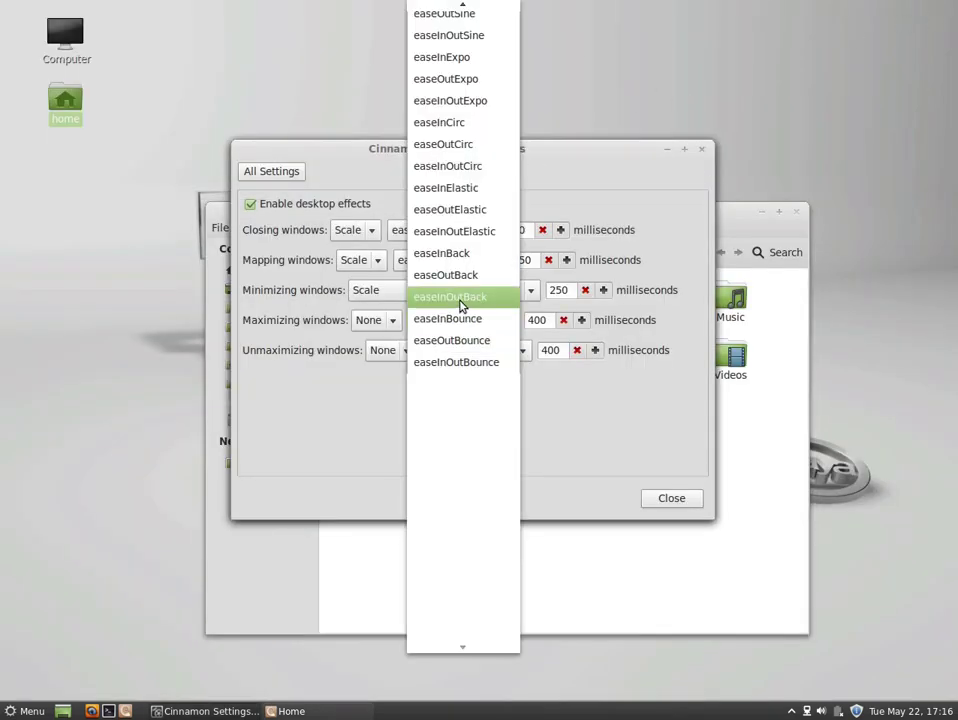
{"action": "left_click", "coordinate": [469, 255]}
{"action": "left_click", "coordinate": [733, 229]}
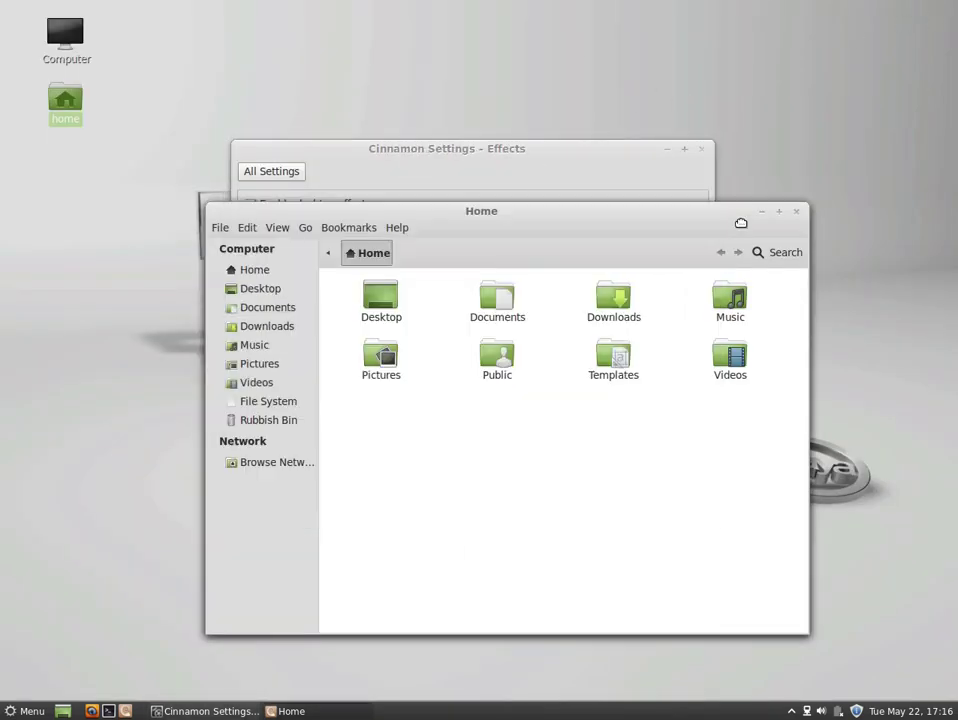
{"action": "left_click", "coordinate": [795, 213]}
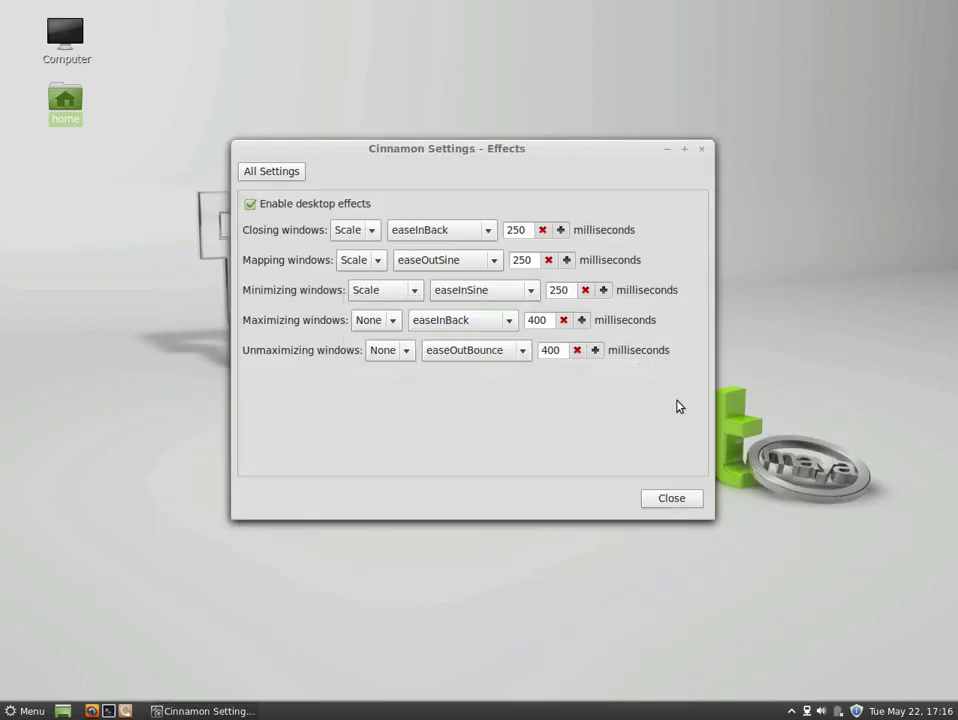
- View the Applets and Extensions pages of the Cinnamon Settings
{"action": "left_click", "coordinate": [274, 172]}
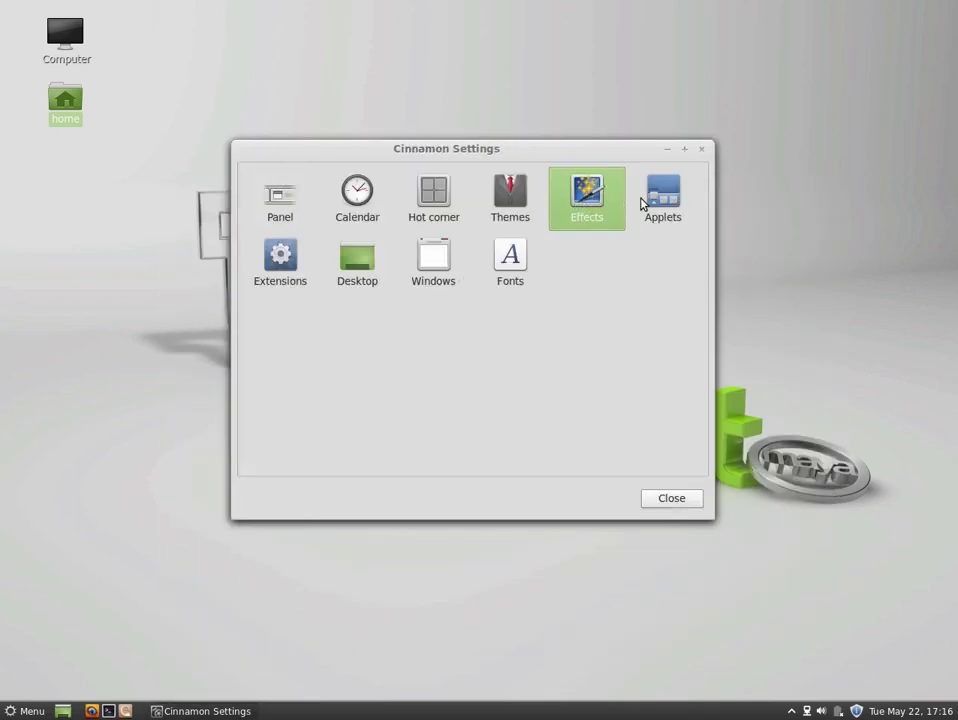
{"action": "left_click", "coordinate": [660, 204]}
{"action": "left_click", "coordinate": [280, 174]}
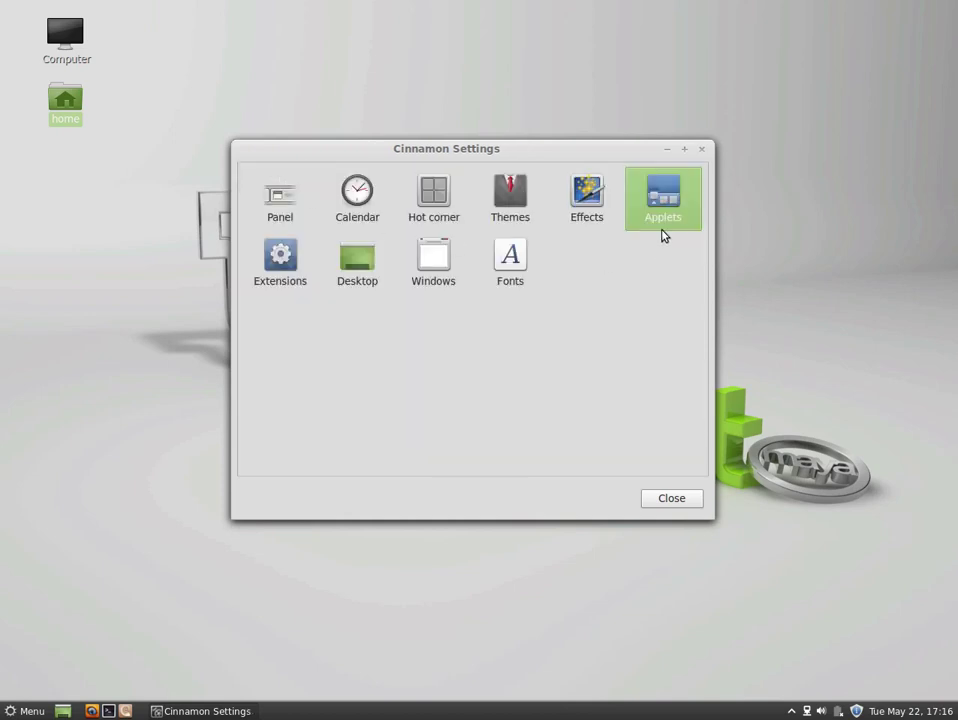
{"action": "left_click", "coordinate": [270, 266]}
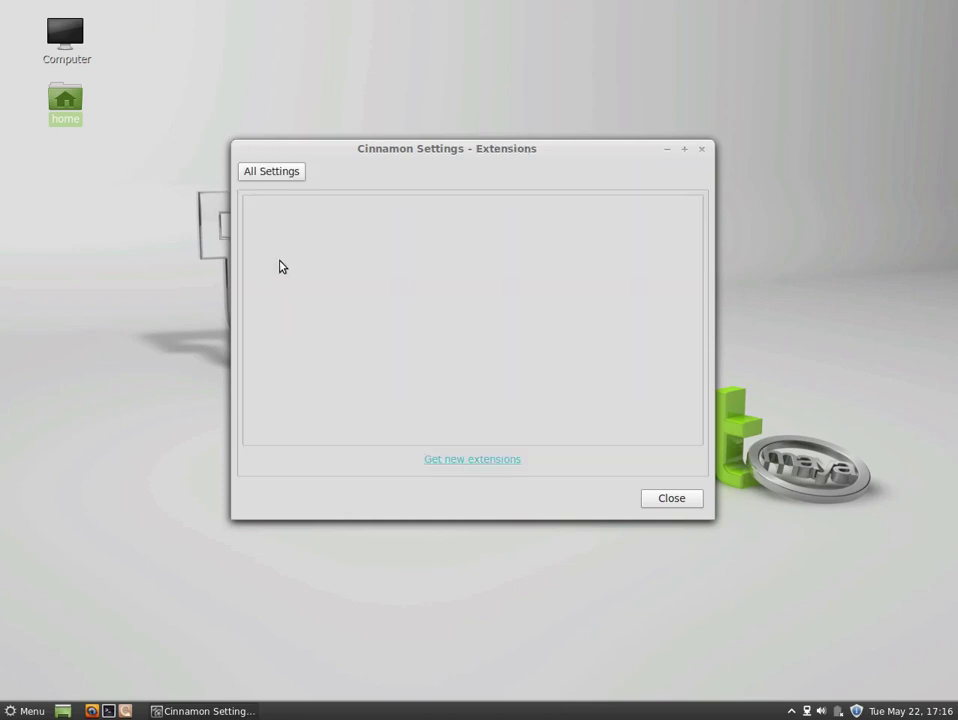
- In the Desktop settings, toggle visibility of the Computer, Home, Network Servers and Trash icons and switch each one back
{"action": "left_click", "coordinate": [274, 176]}
{"action": "left_click", "coordinate": [345, 250]}
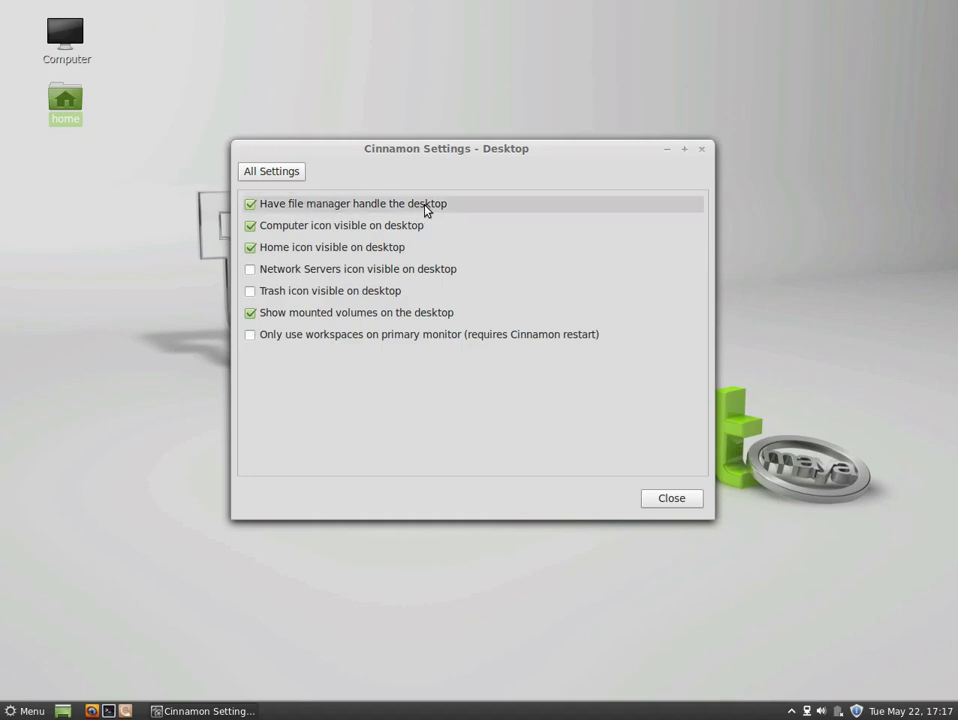
{"action": "left_click", "coordinate": [293, 230]}
{"action": "left_click", "coordinate": [292, 230]}
{"action": "left_click", "coordinate": [285, 250]}
{"action": "left_click", "coordinate": [287, 251]}
{"action": "left_click", "coordinate": [296, 268]}
{"action": "left_click", "coordinate": [303, 271]}
{"action": "left_click", "coordinate": [304, 292]}
{"action": "left_click", "coordinate": [305, 292]}
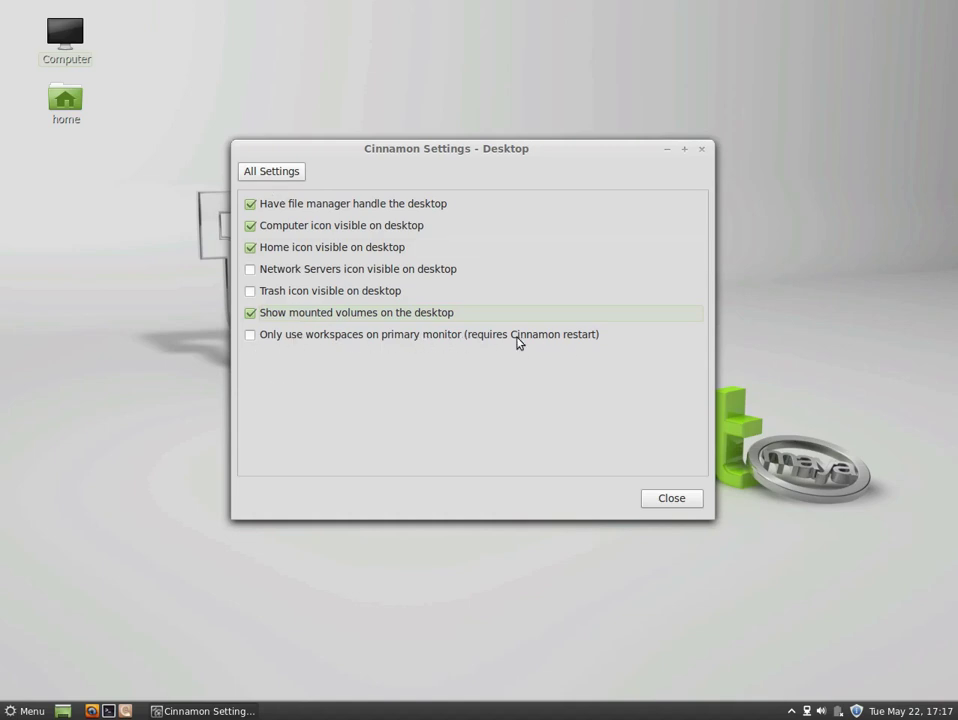
- View the Windows and Fonts settings pages, then close Cinnamon Settings
{"action": "left_click", "coordinate": [290, 176]}
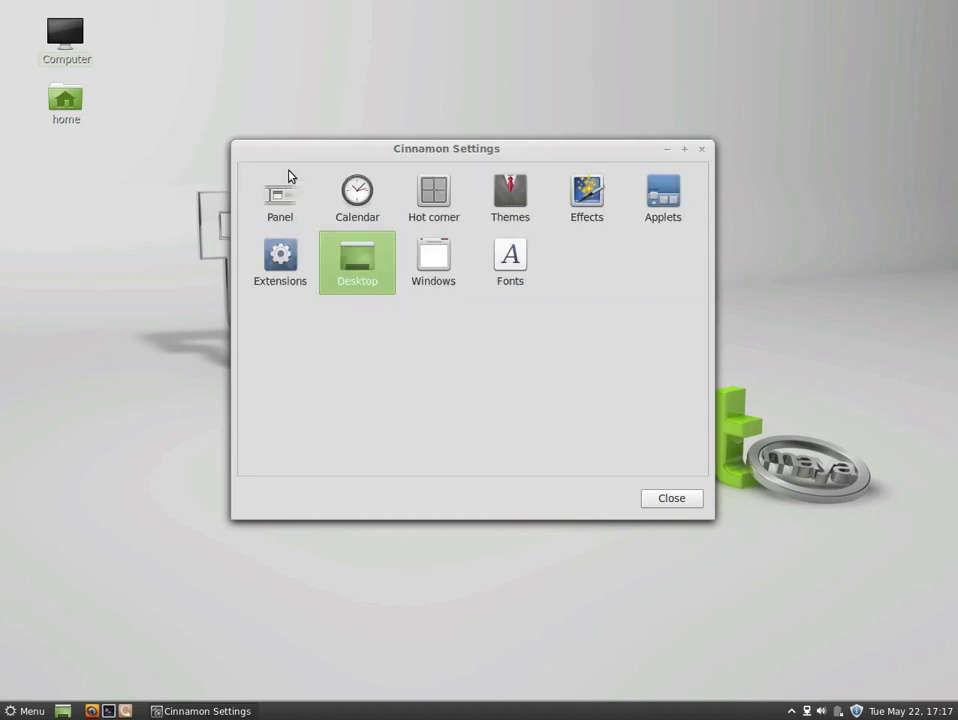
{"action": "left_click", "coordinate": [444, 280]}
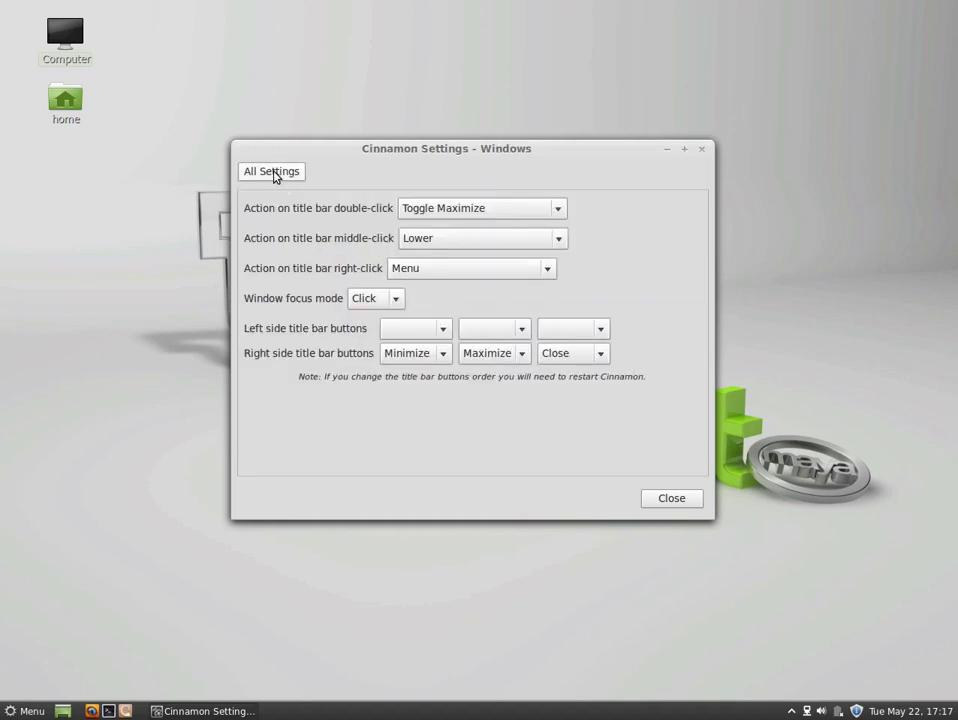
{"action": "left_click", "coordinate": [274, 176]}
{"action": "left_click", "coordinate": [442, 270]}
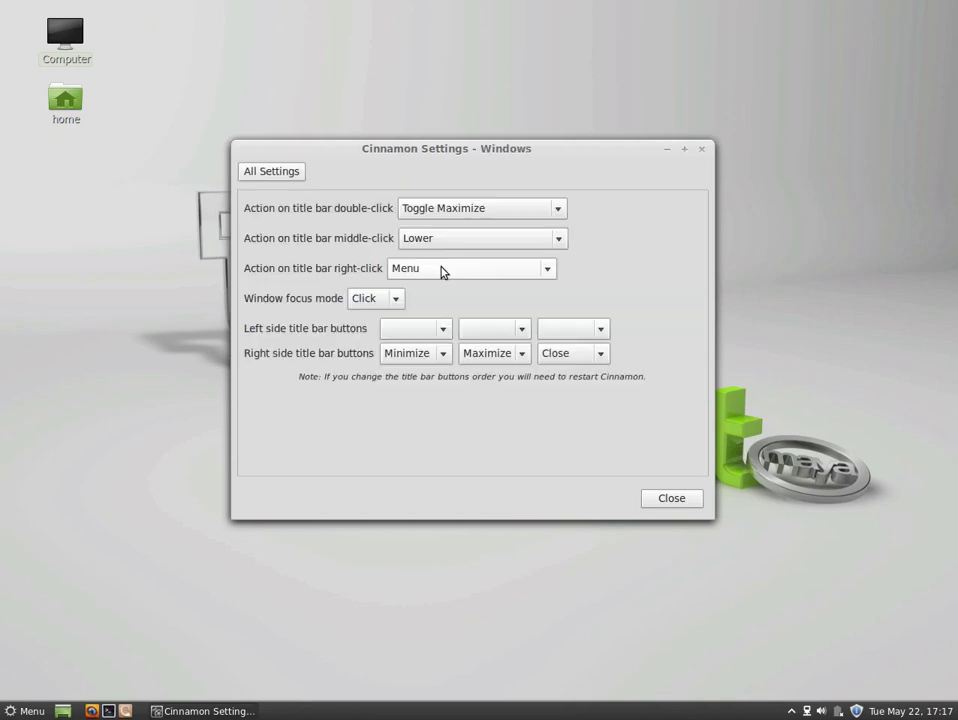
{"action": "left_click", "coordinate": [289, 175]}
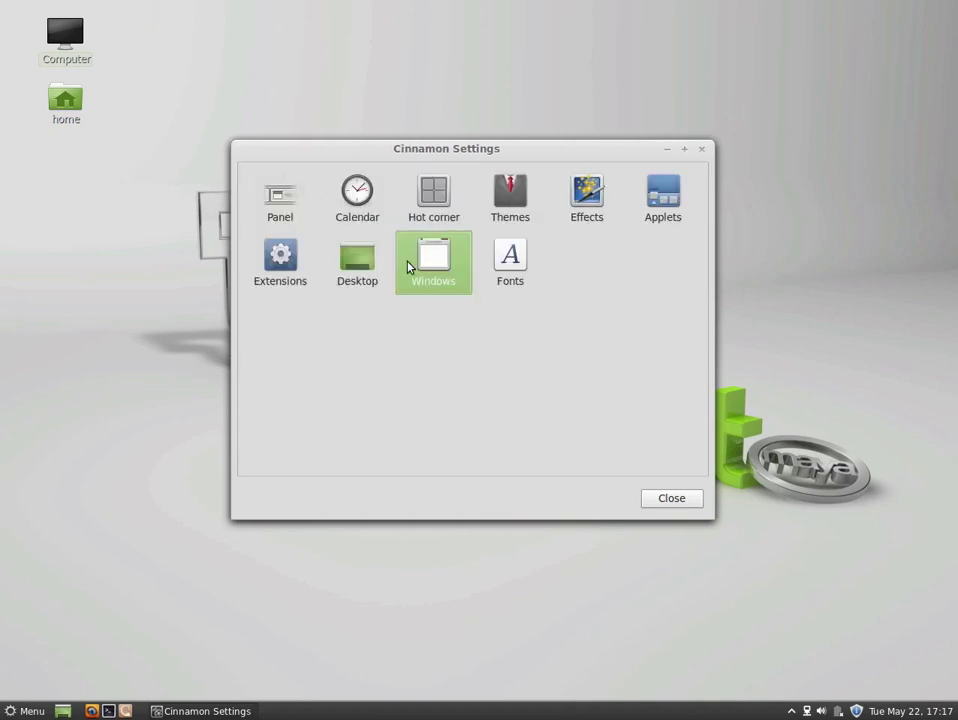
{"action": "left_click", "coordinate": [497, 262]}
{"action": "left_click", "coordinate": [246, 178]}
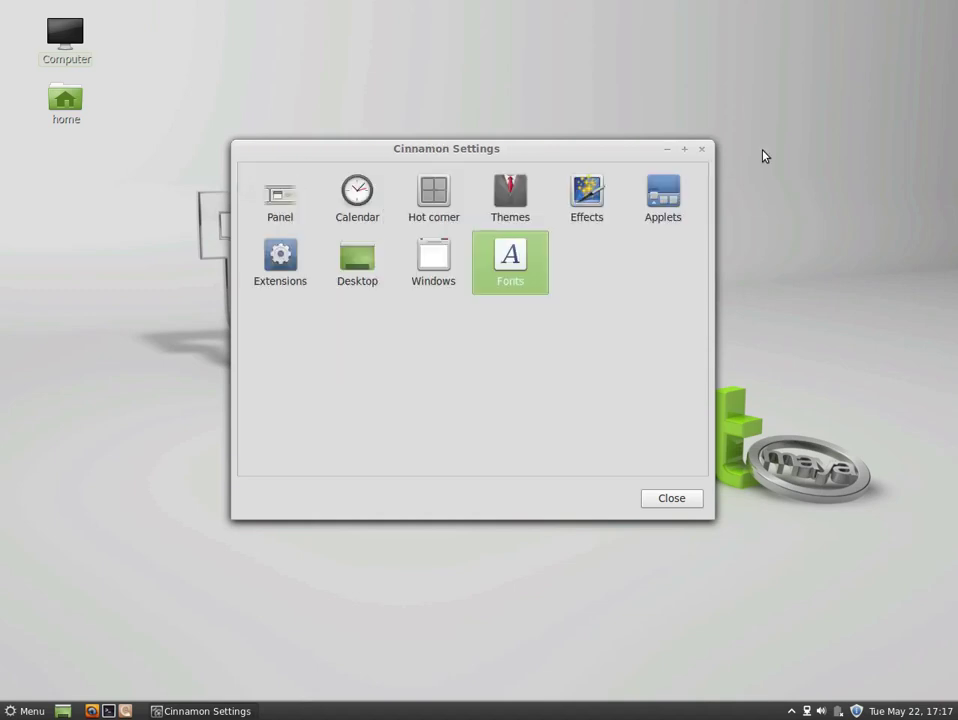
{"action": "left_click", "coordinate": [700, 151]}
- Open the Screenshot tool from the application menu's Accessories category, view its options and close it
{"action": "left_click", "coordinate": [33, 711]}
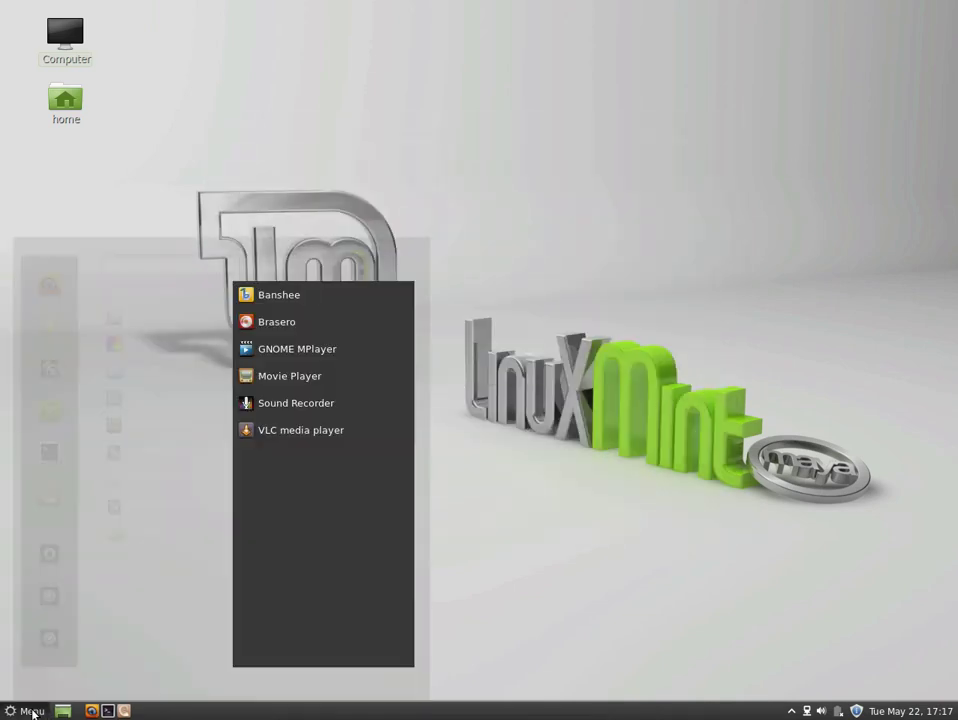
{"action": "mouse_move", "coordinate": [172, 292]}
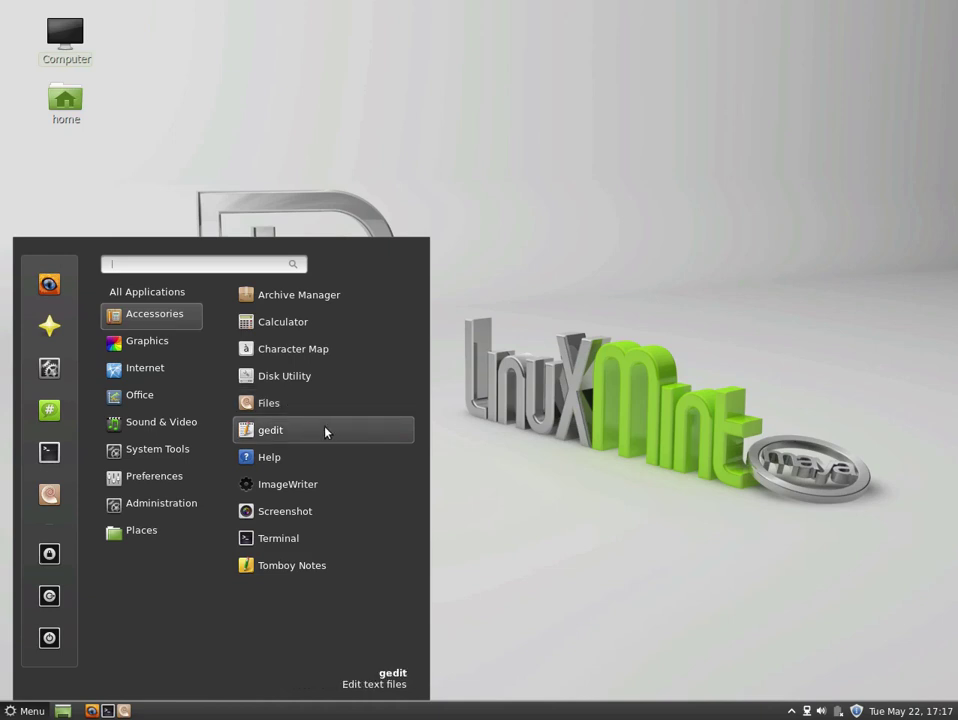
{"action": "left_click", "coordinate": [328, 513]}
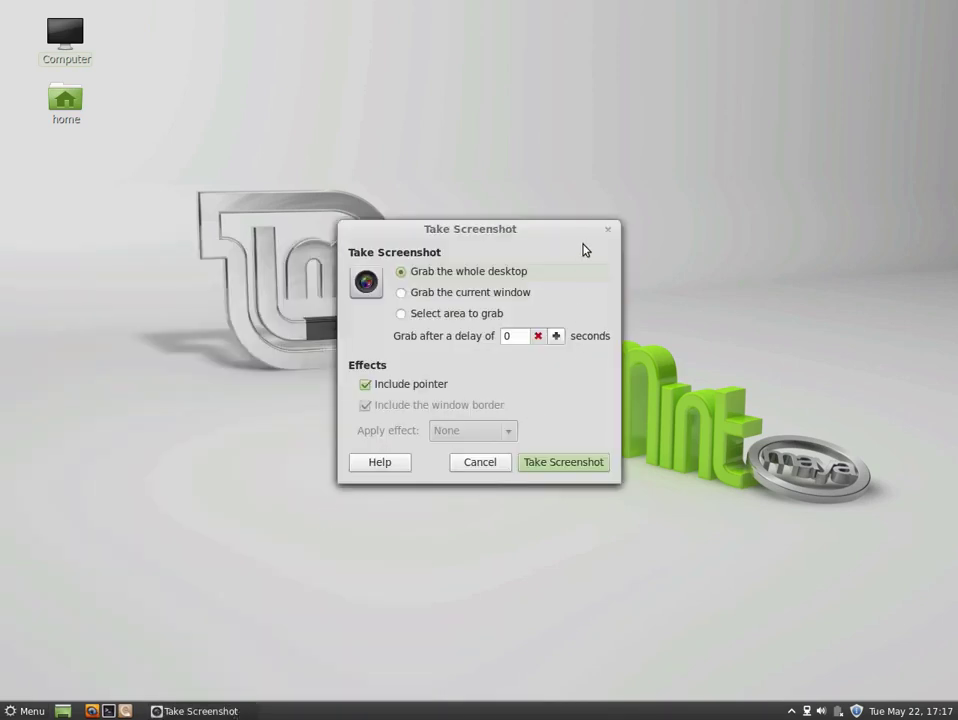
{"action": "left_click", "coordinate": [608, 234]}
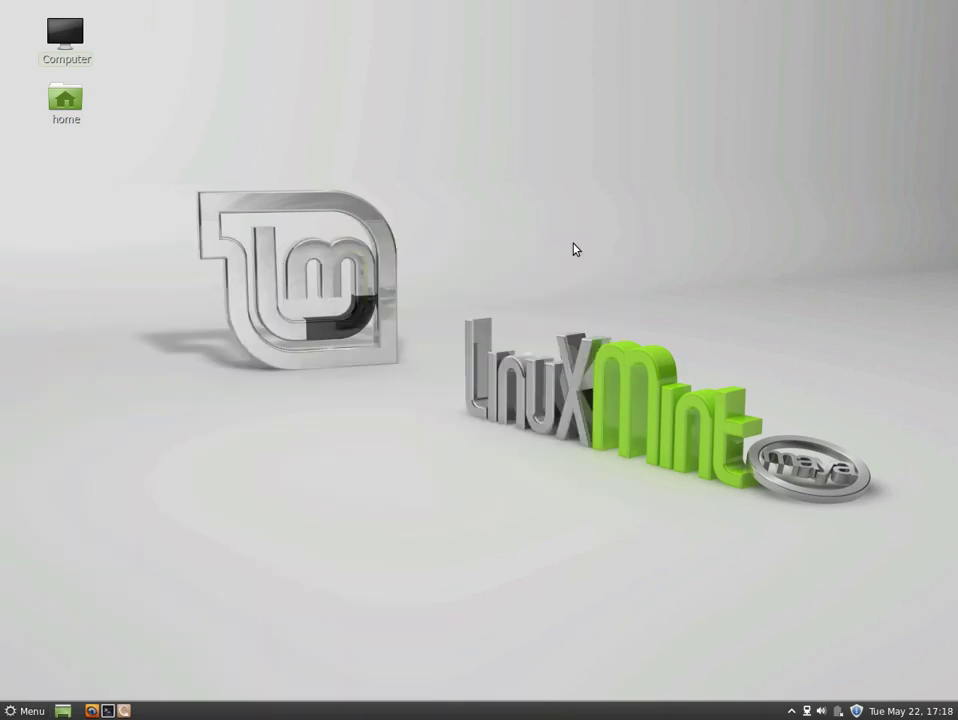
- View the Graphics applications in the application menu, and open and close Desktop Sharing from the Internet category
{"action": "left_click", "coordinate": [25, 711]}
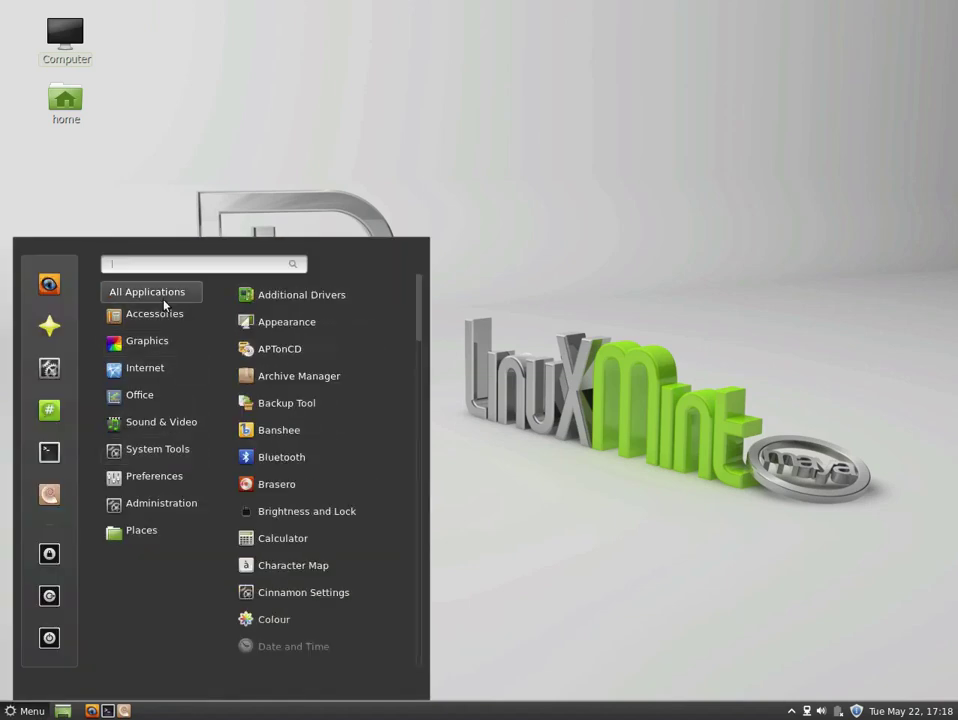
{"action": "mouse_move", "coordinate": [148, 347]}
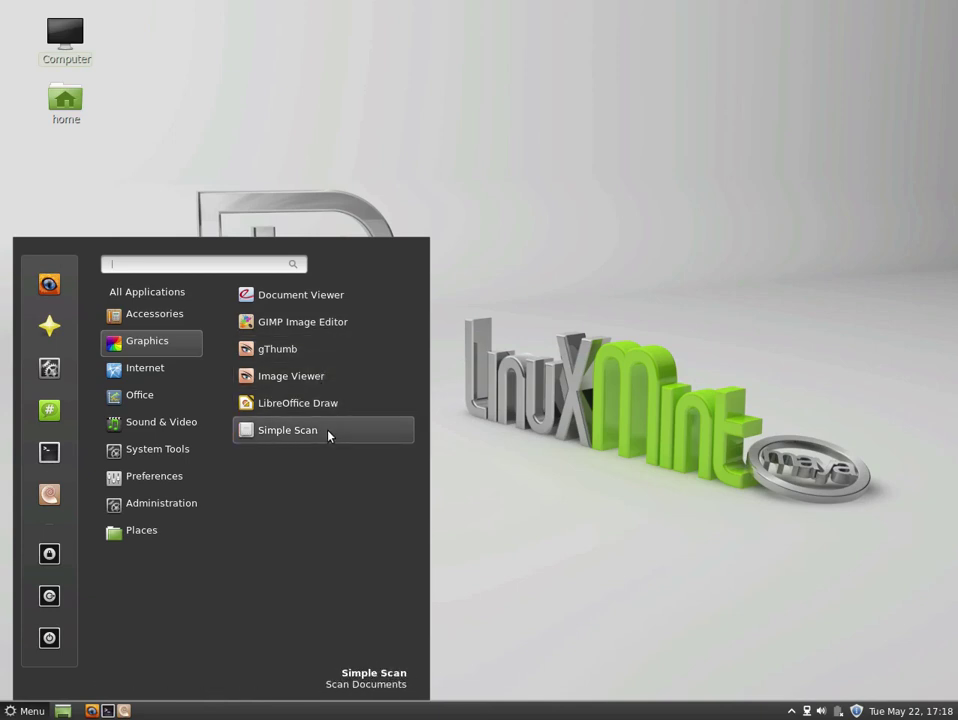
{"action": "mouse_move", "coordinate": [185, 379]}
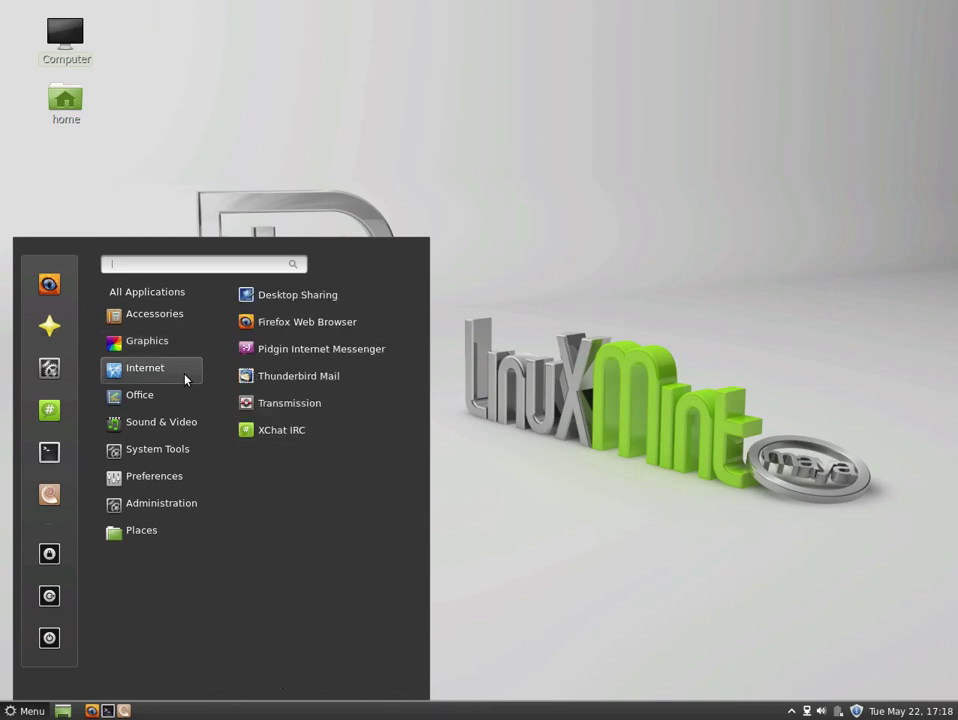
{"action": "left_click", "coordinate": [329, 298]}
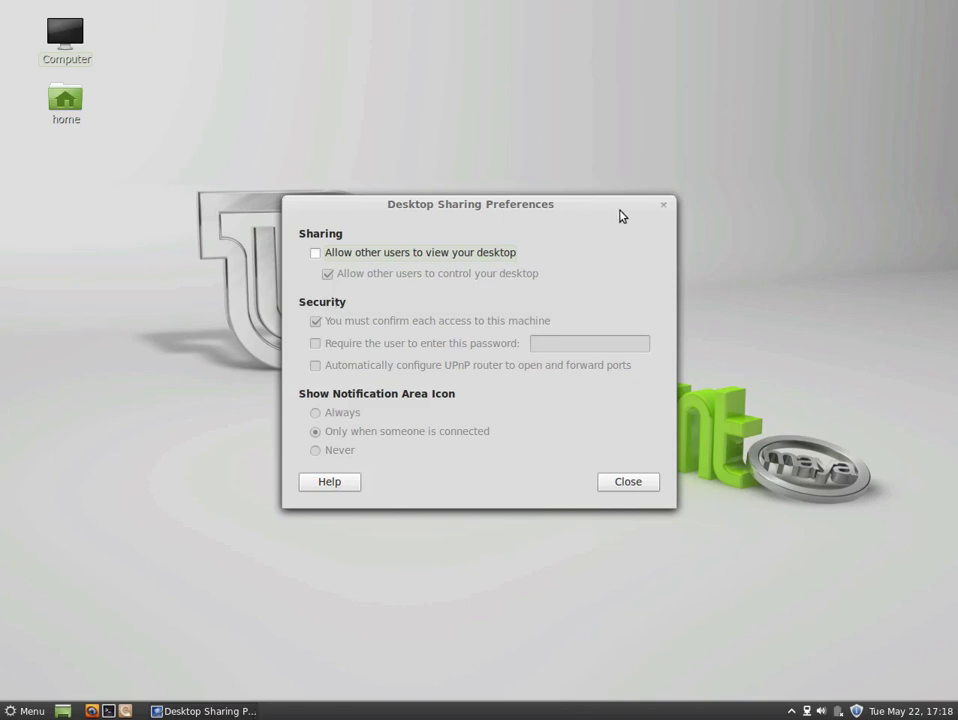
{"action": "left_click", "coordinate": [660, 208]}
- View the Internet and Office categories in the application menu and launch Banshee from Sound & Video
{"action": "left_click", "coordinate": [25, 711]}
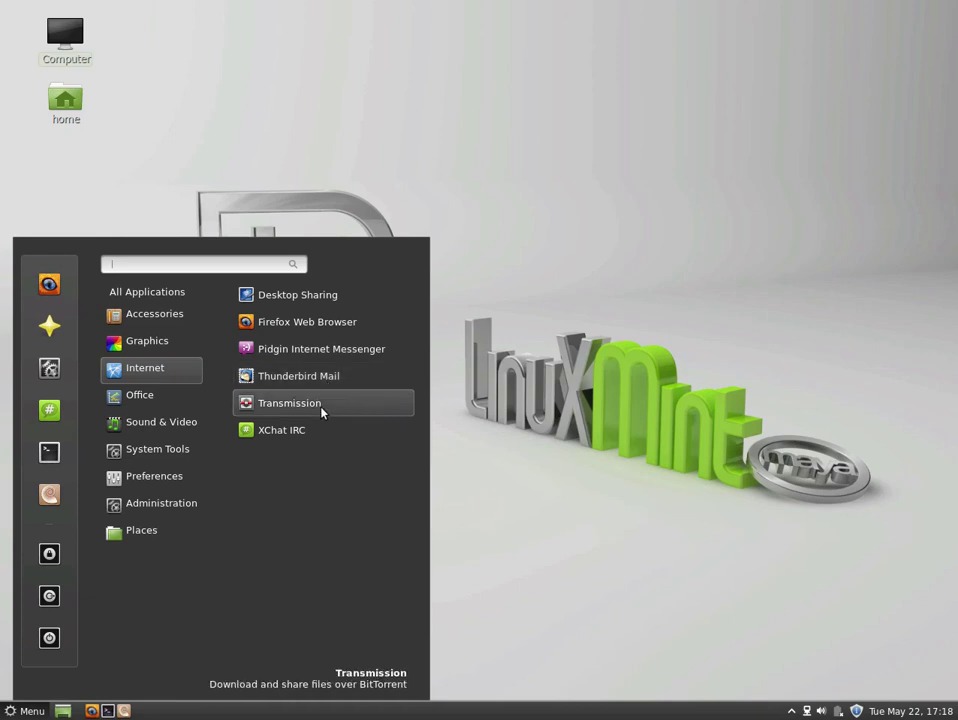
{"action": "mouse_move", "coordinate": [182, 404]}
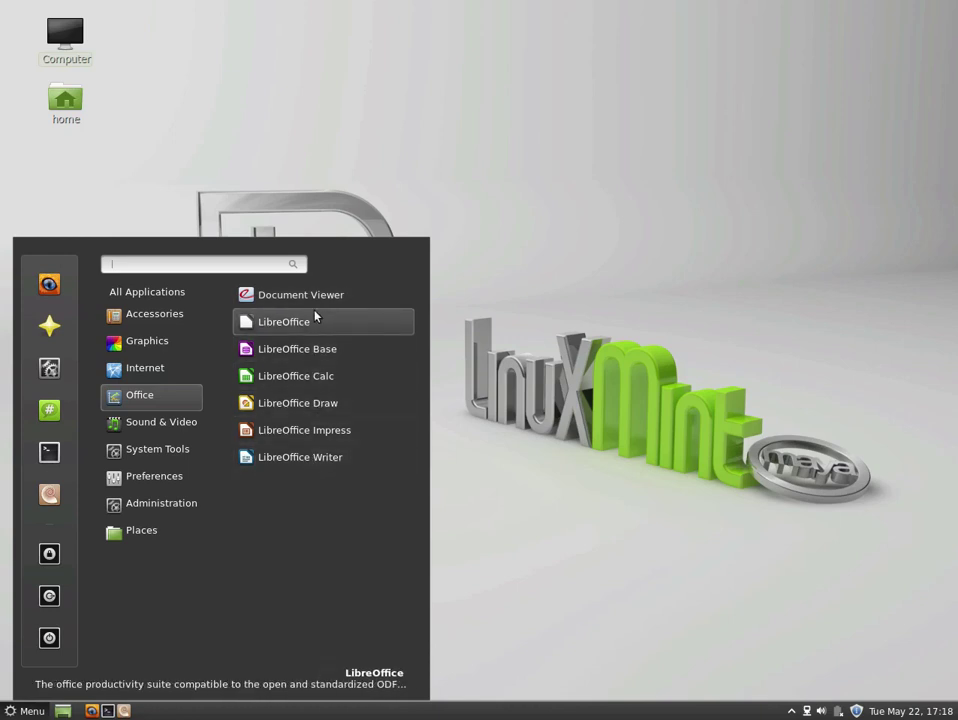
{"action": "mouse_move", "coordinate": [183, 435]}
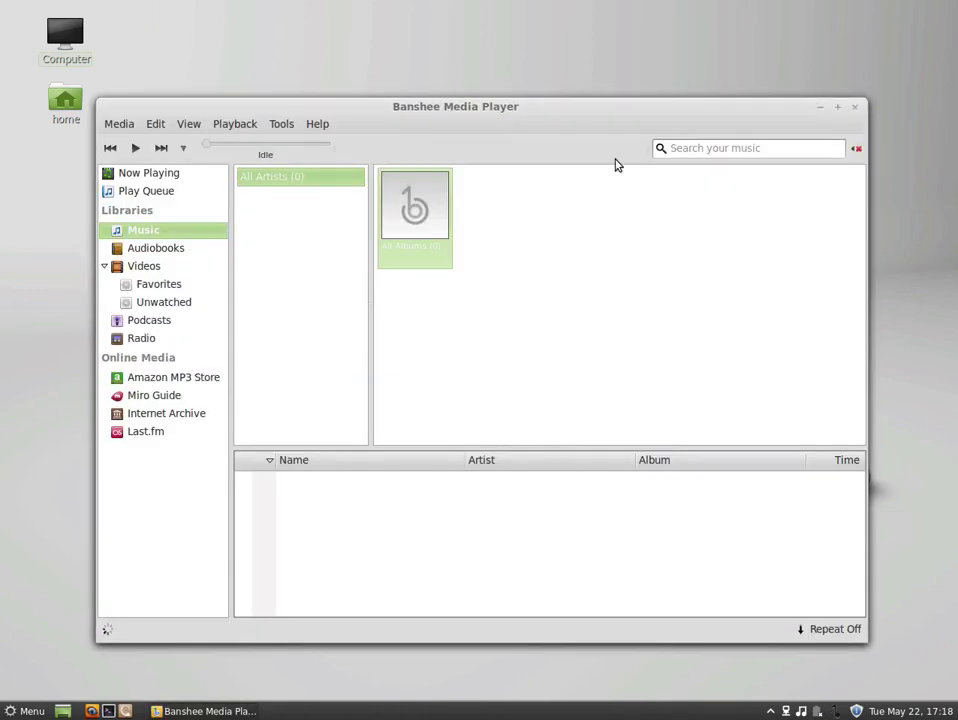
- View Banshee's playback controls in the panel's sound applet, raise the volume and dismiss the applet
{"action": "left_click", "coordinate": [803, 714]}
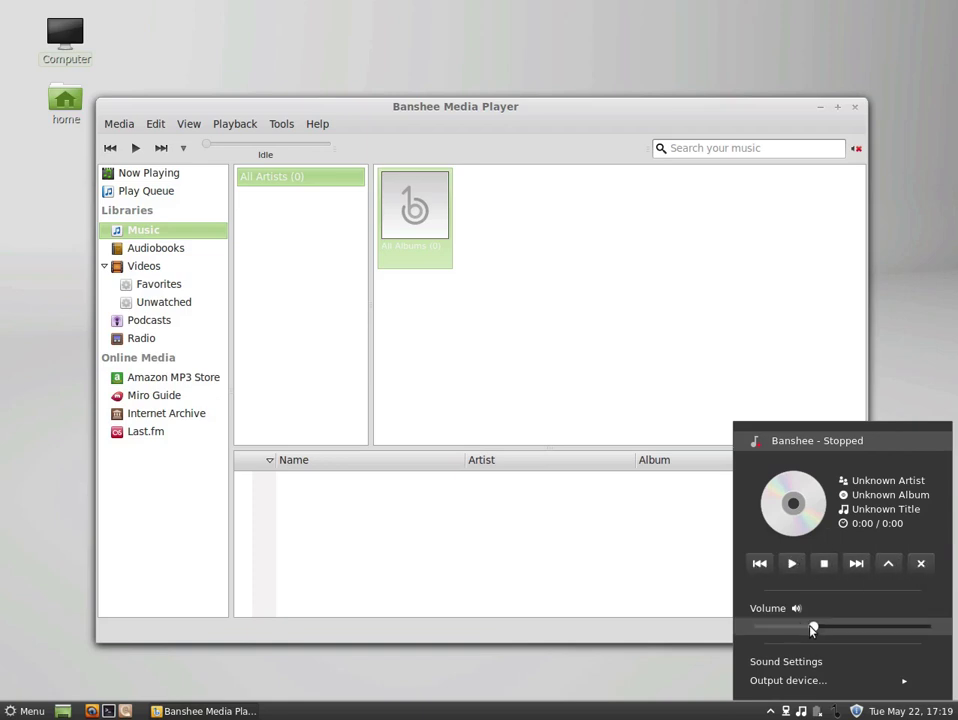
{"action": "left_click_drag", "start_coordinate": [812, 628], "coordinate": [857, 628]}
{"action": "left_click", "coordinate": [532, 607]}
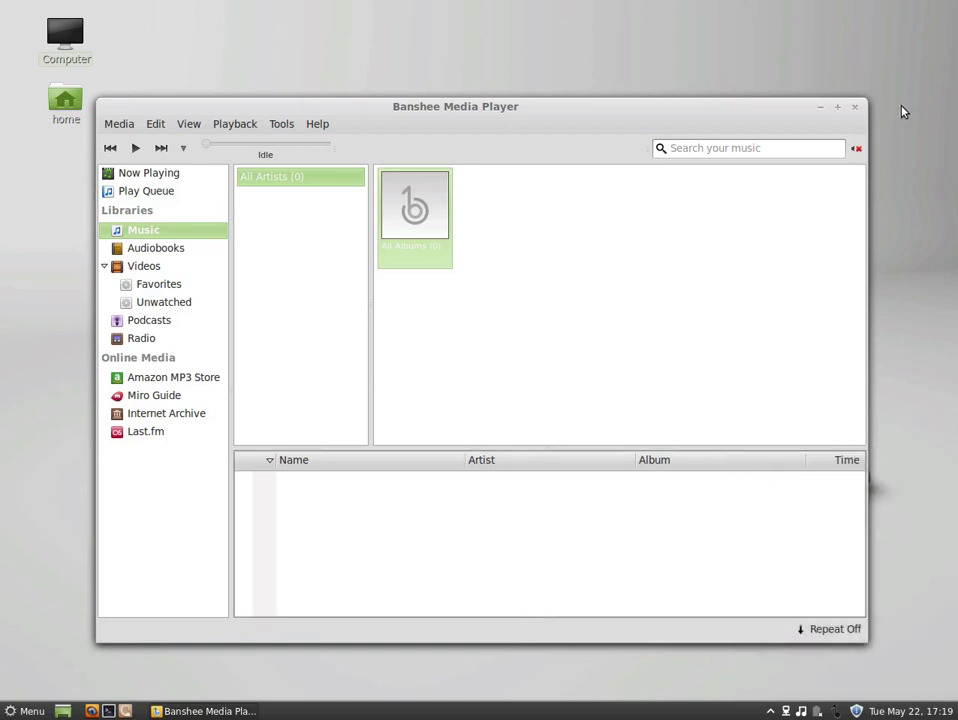
- Close the Banshee window, bring it back from its system tray icon and minimize it
{"action": "left_click", "coordinate": [855, 106]}
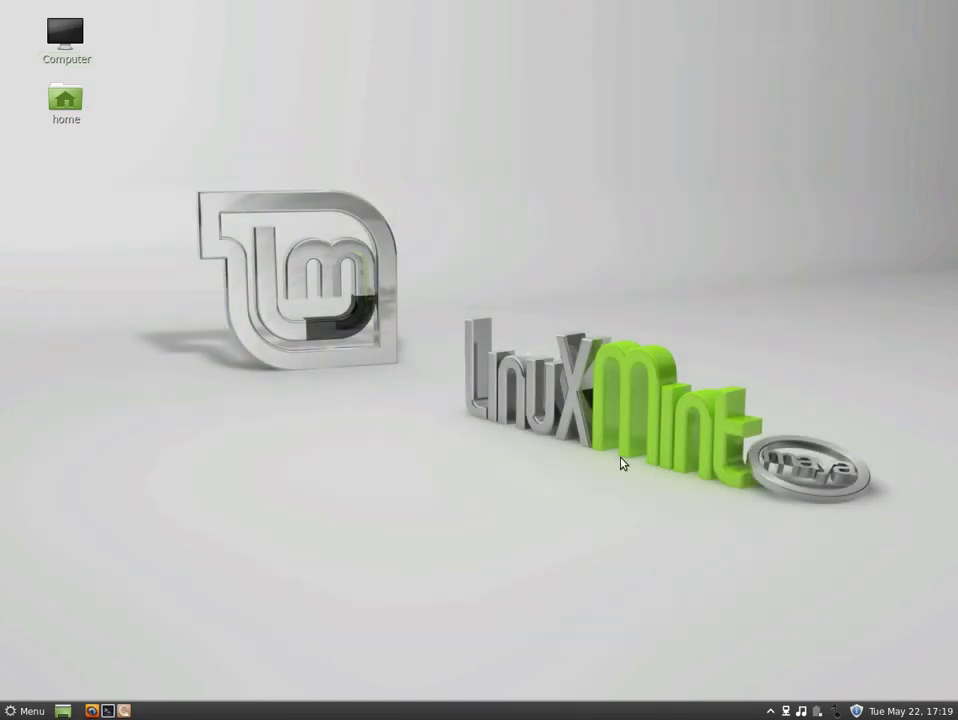
{"action": "left_click", "coordinate": [836, 712]}
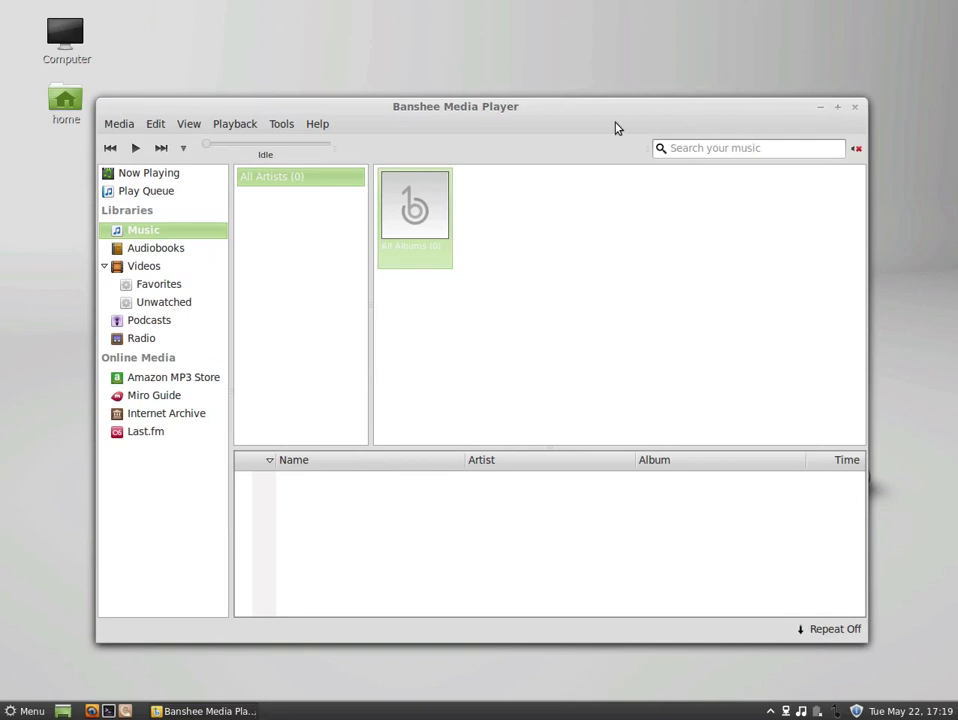
{"action": "left_click", "coordinate": [825, 112]}
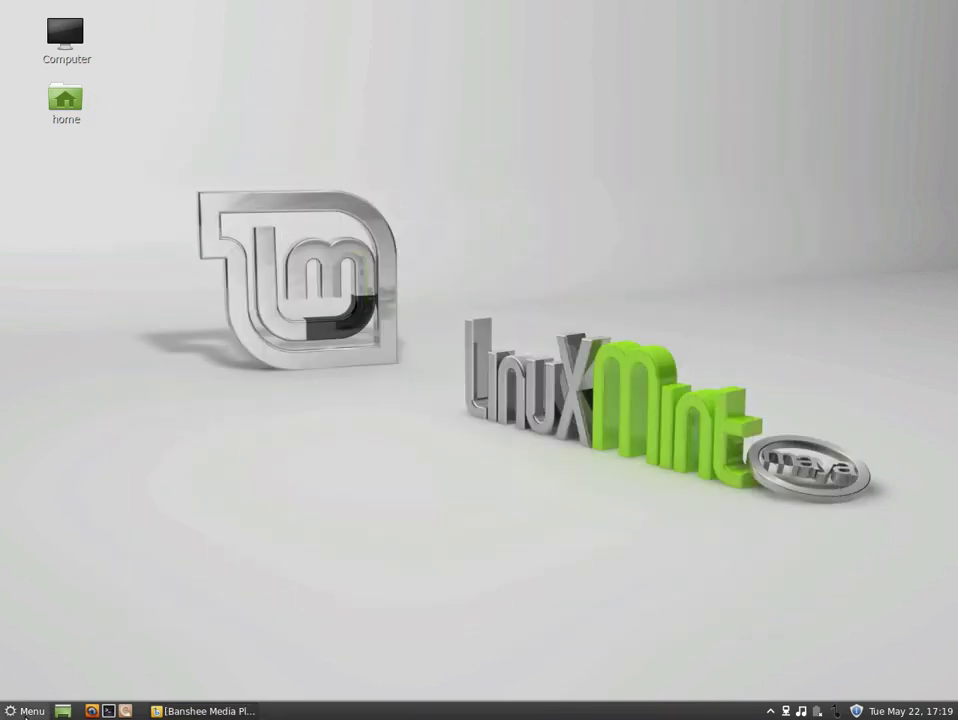
- Look through the application menu's Sound & Video, System Tools, Preferences, Administration and Places categories and close the menu
{"action": "left_click", "coordinate": [25, 711]}
{"action": "mouse_move", "coordinate": [155, 369]}
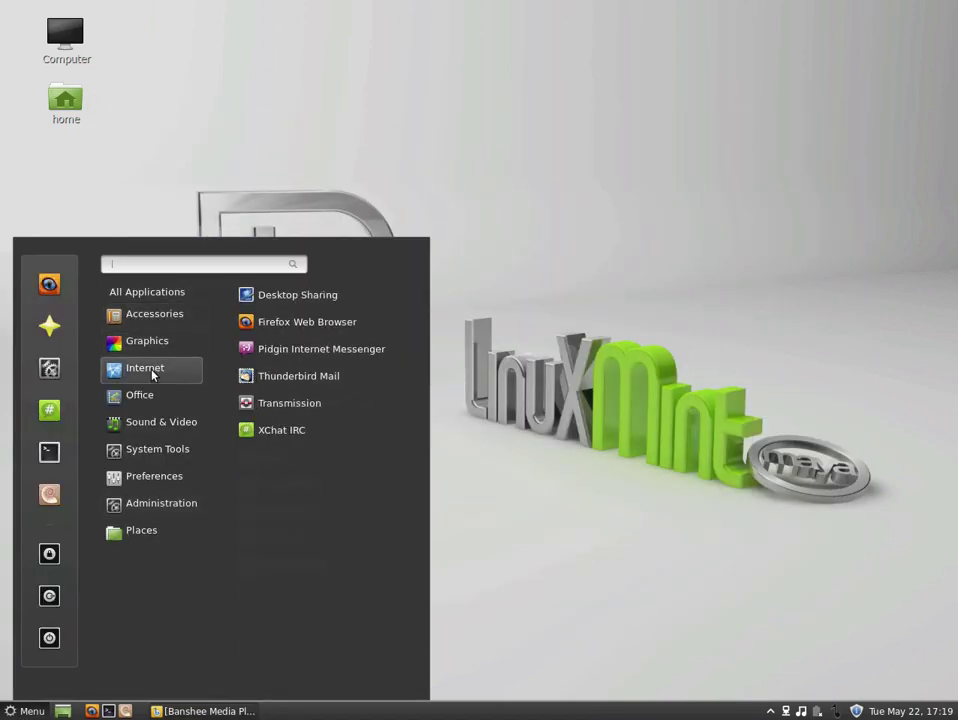
{"action": "mouse_move", "coordinate": [160, 424]}
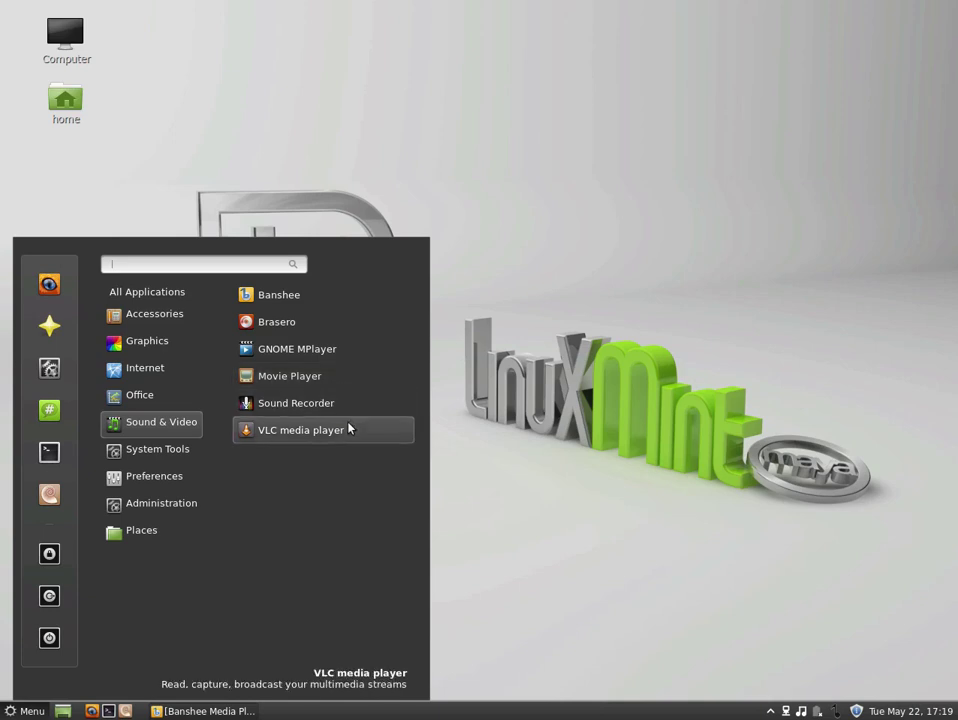
{"action": "mouse_move", "coordinate": [198, 455]}
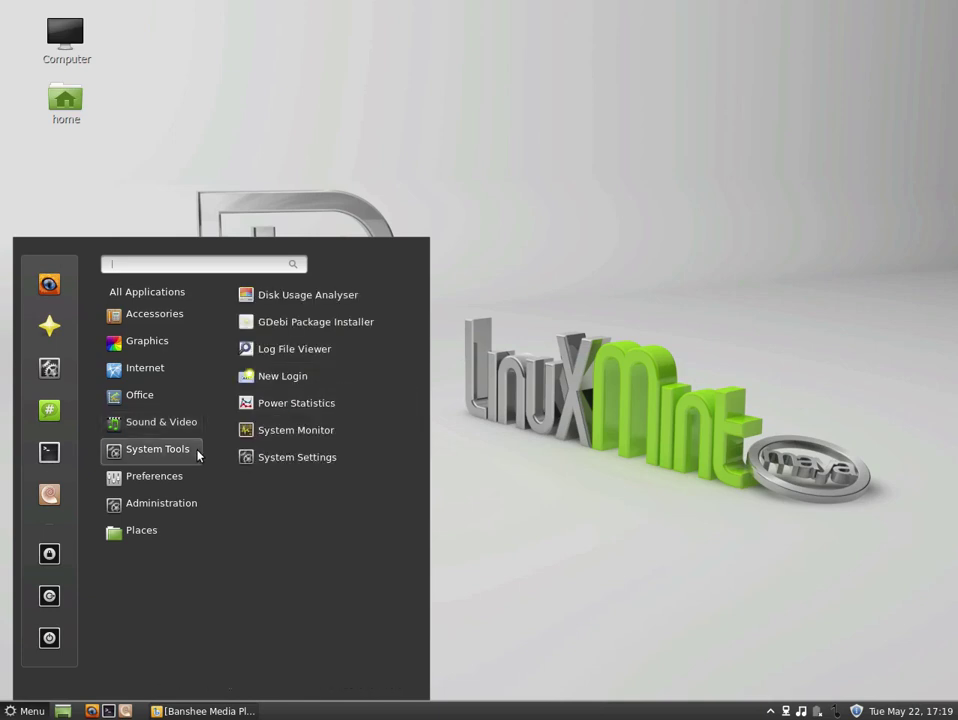
{"action": "mouse_move", "coordinate": [189, 482]}
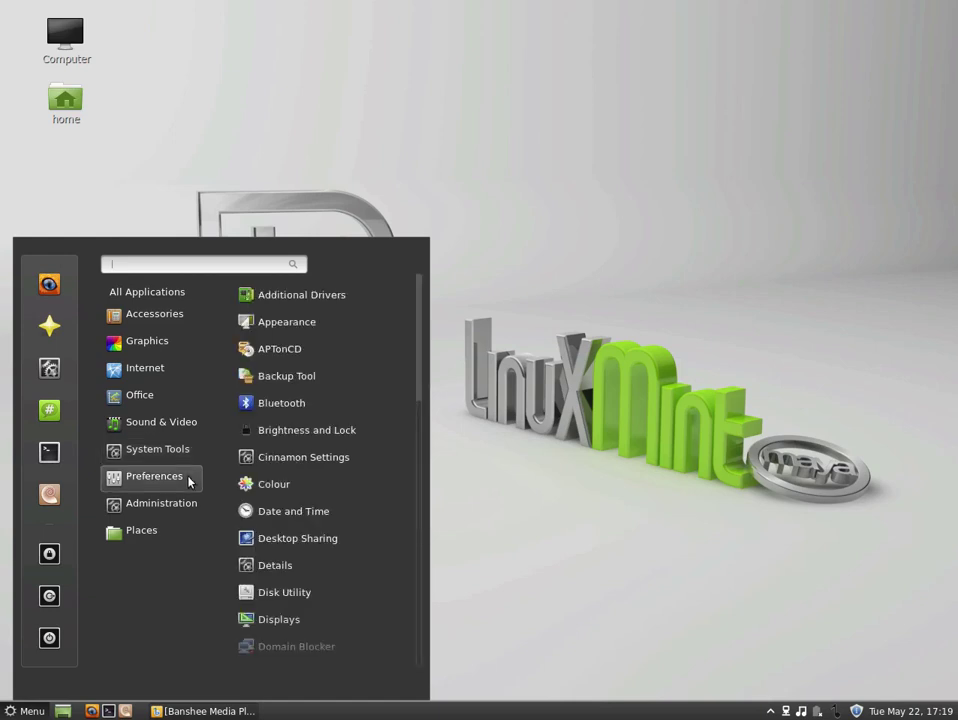
{"action": "mouse_move", "coordinate": [183, 509]}
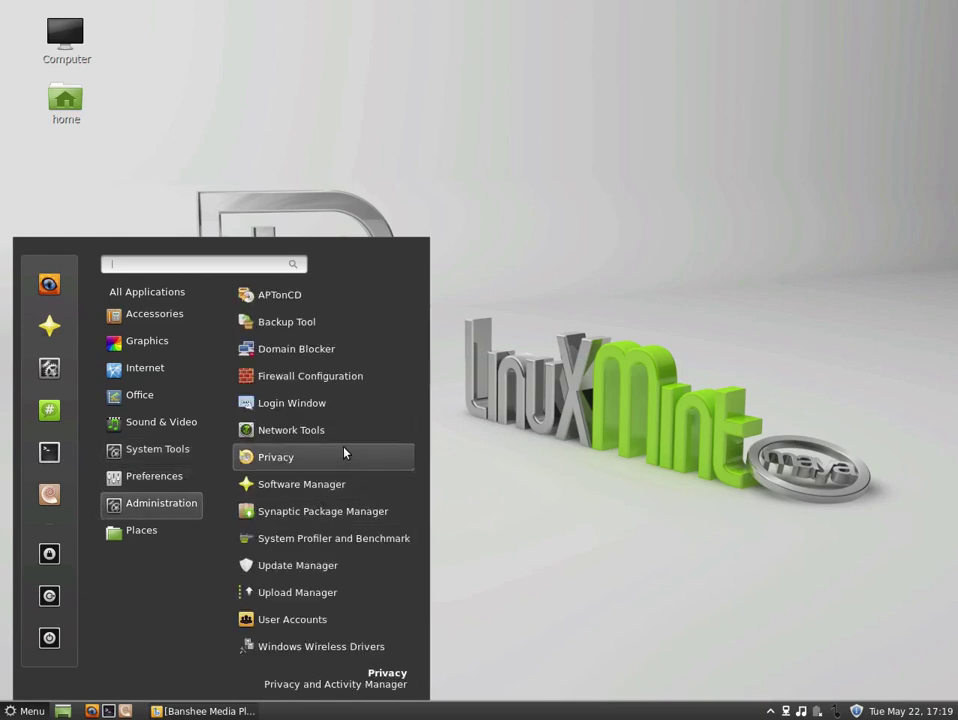
{"action": "mouse_move", "coordinate": [140, 534]}
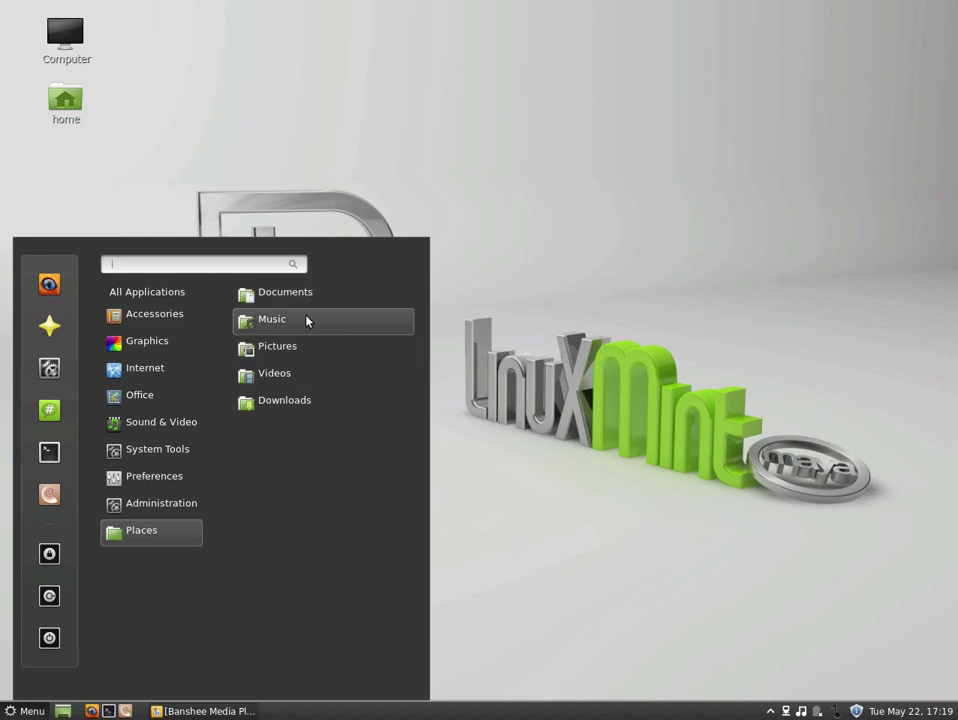
{"action": "mouse_move", "coordinate": [133, 296]}
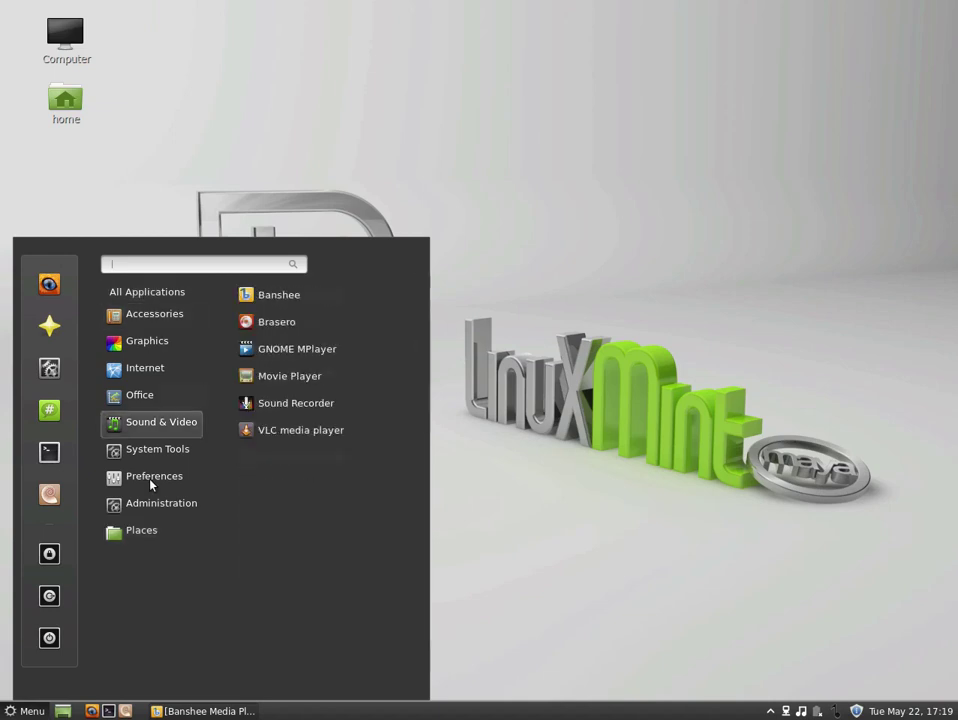
{"action": "key", "text": "Escape"}
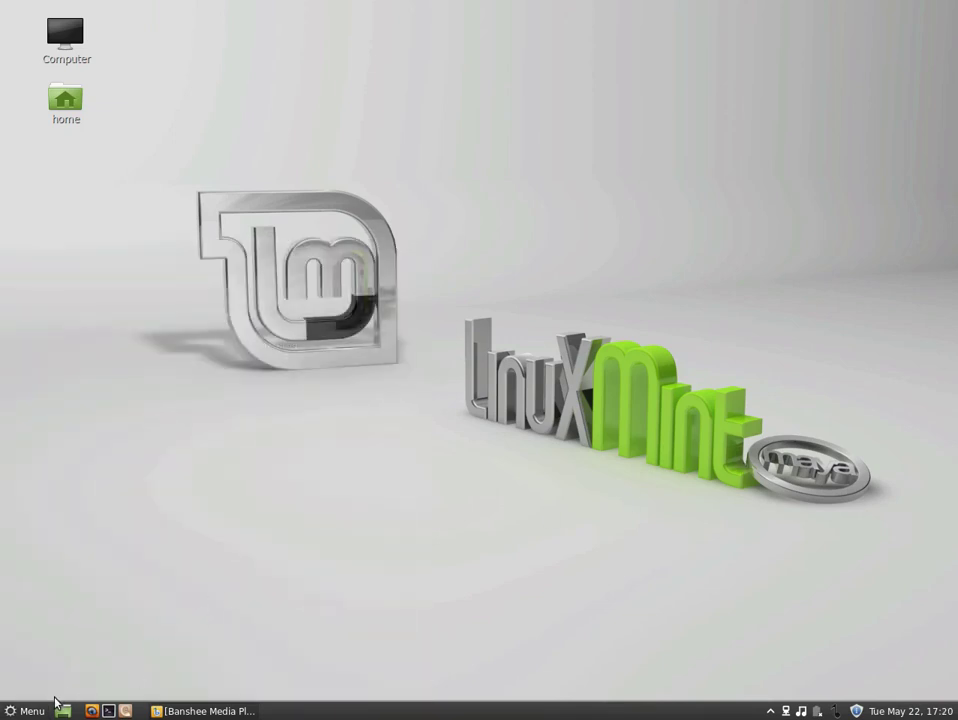
{"action": "left_click", "coordinate": [51, 706]}
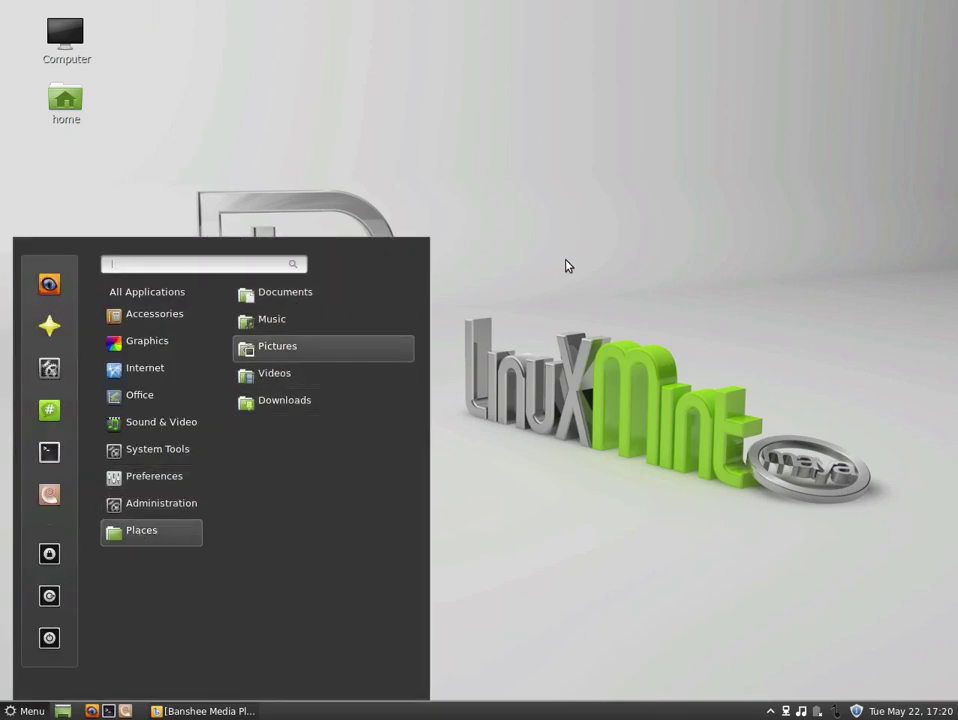
{"action": "left_click", "coordinate": [541, 299]}
- Open the Computer folder from the desktop, and view the application menu's Internet category before closing the menu
{"action": "double_click", "coordinate": [82, 47]}
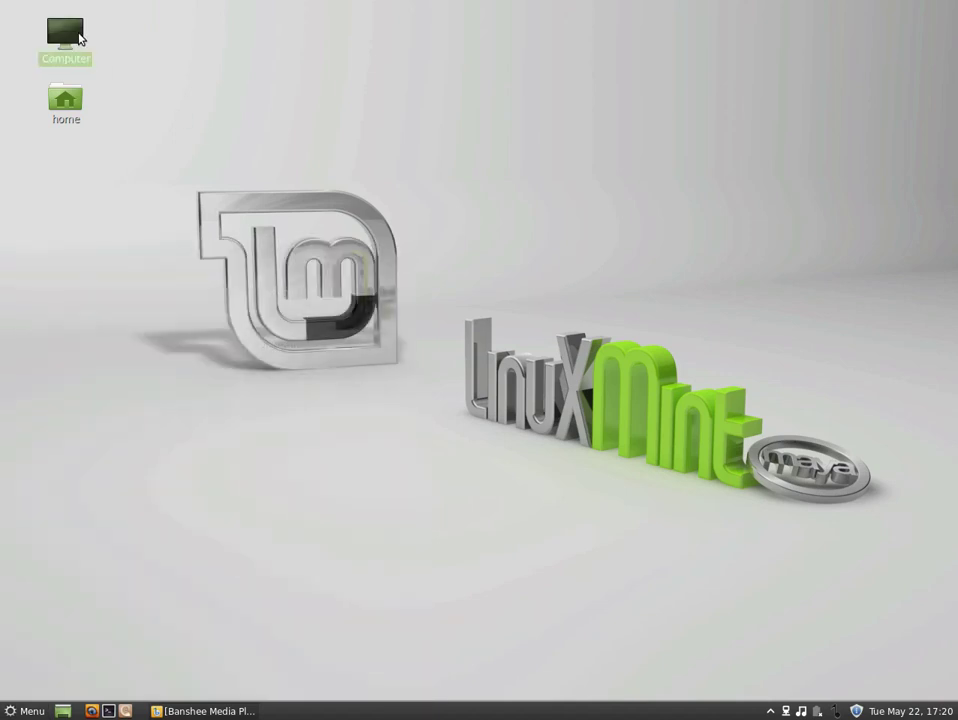
{"action": "left_click_drag", "start_coordinate": [509, 110], "coordinate": [510, 121]}
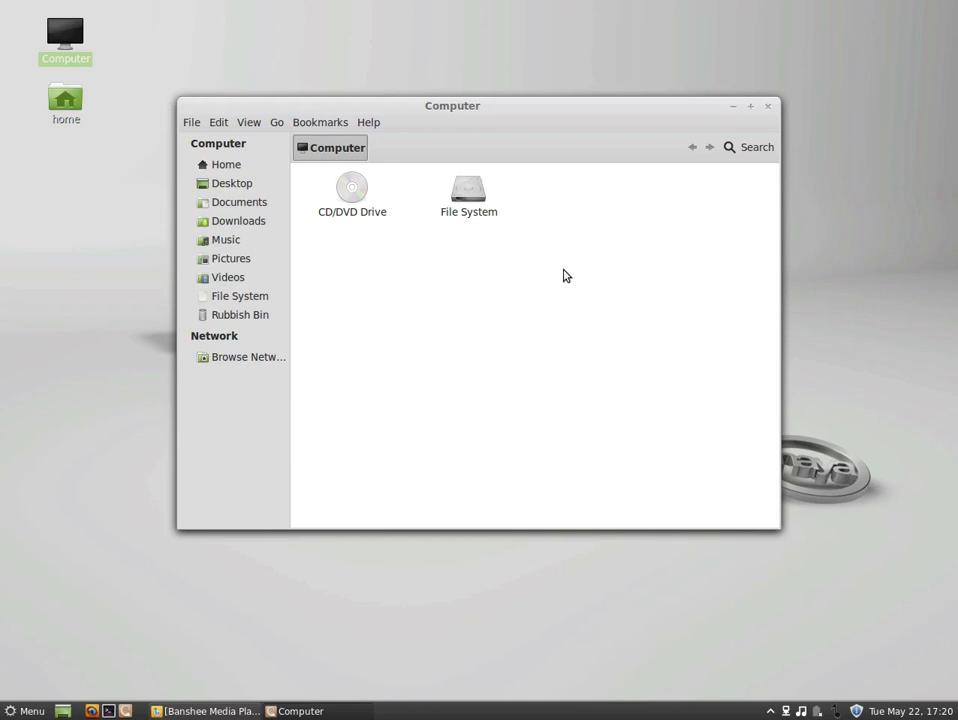
{"action": "left_click", "coordinate": [33, 711]}
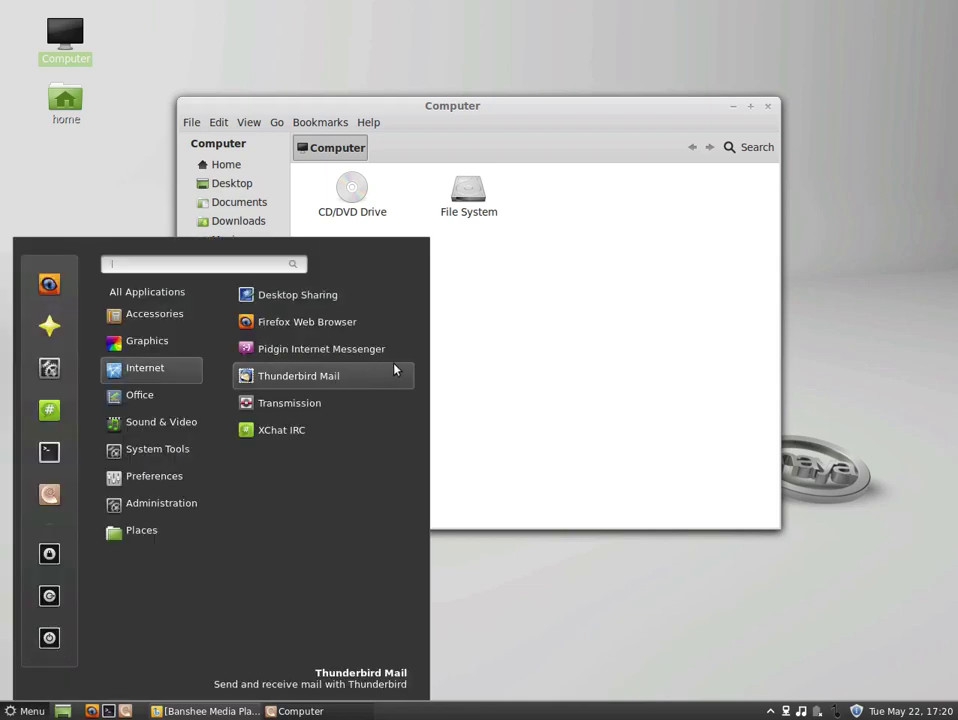
{"action": "left_click", "coordinate": [476, 363]}
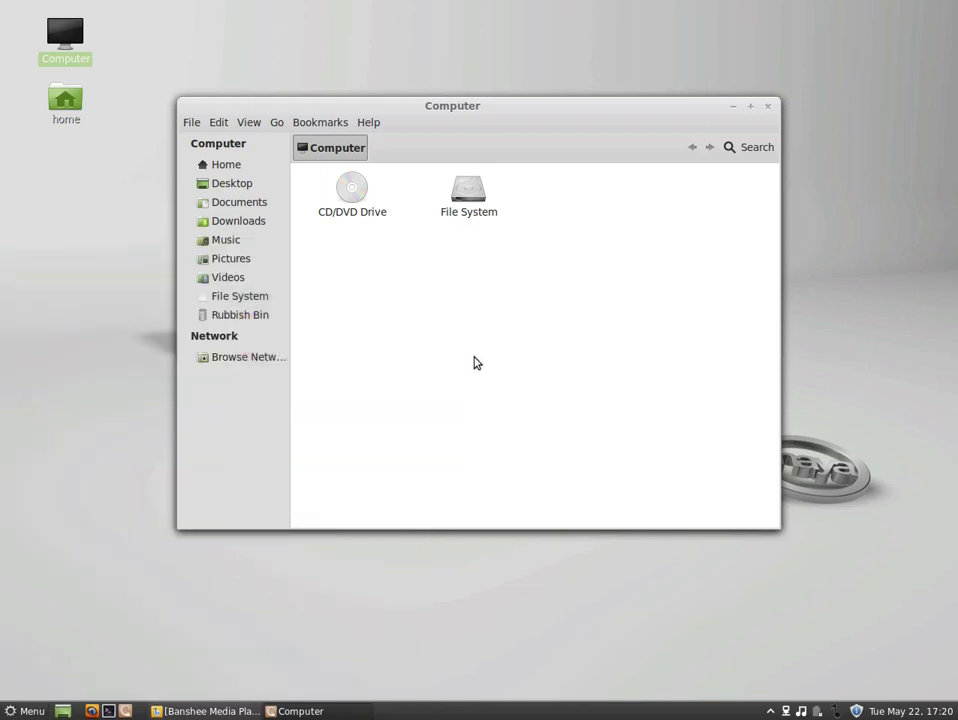